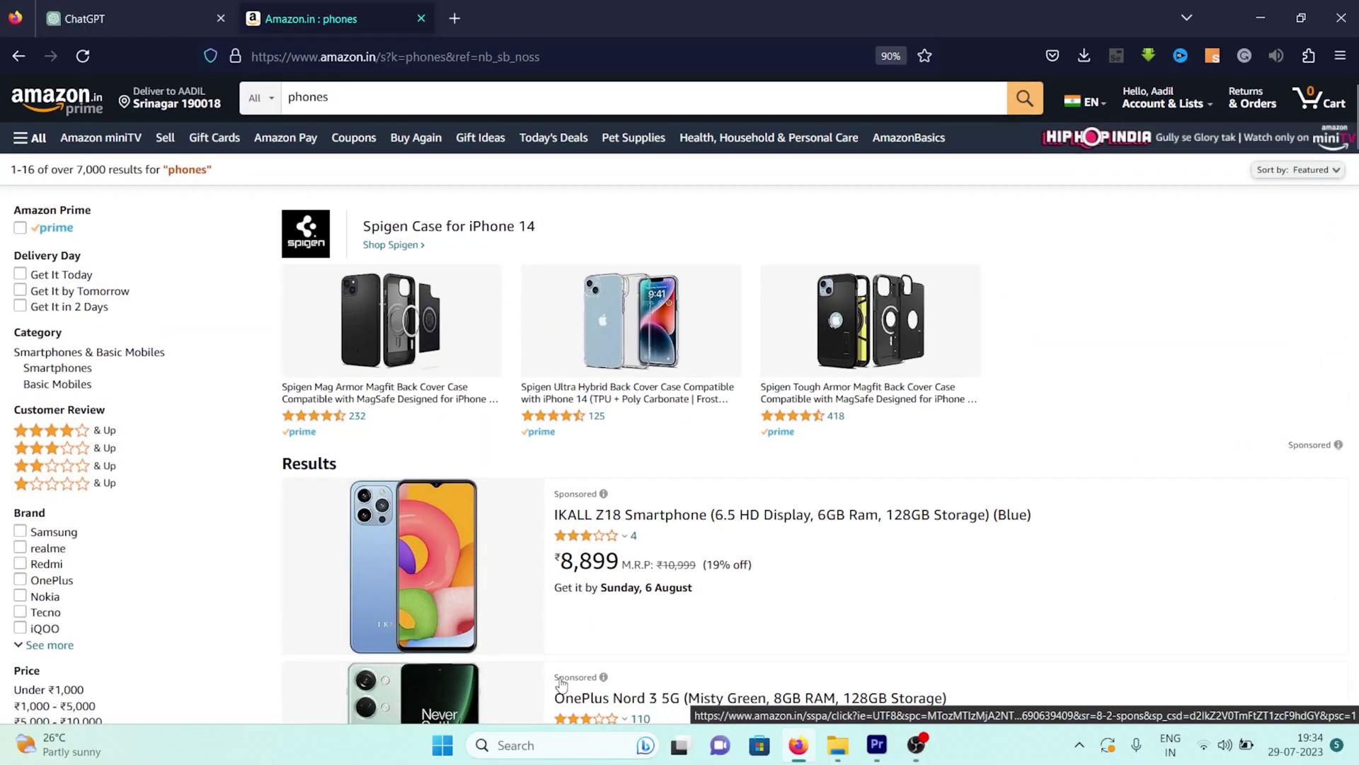
Scroll through the Amazon.in 'phones' results, then save the whole page with Save Page As
scroll(575, 643, "down", 4)
scroll(575, 647, "down", 15)
scroll(575, 642, "down", 2)
scroll(575, 643, "down", 18)
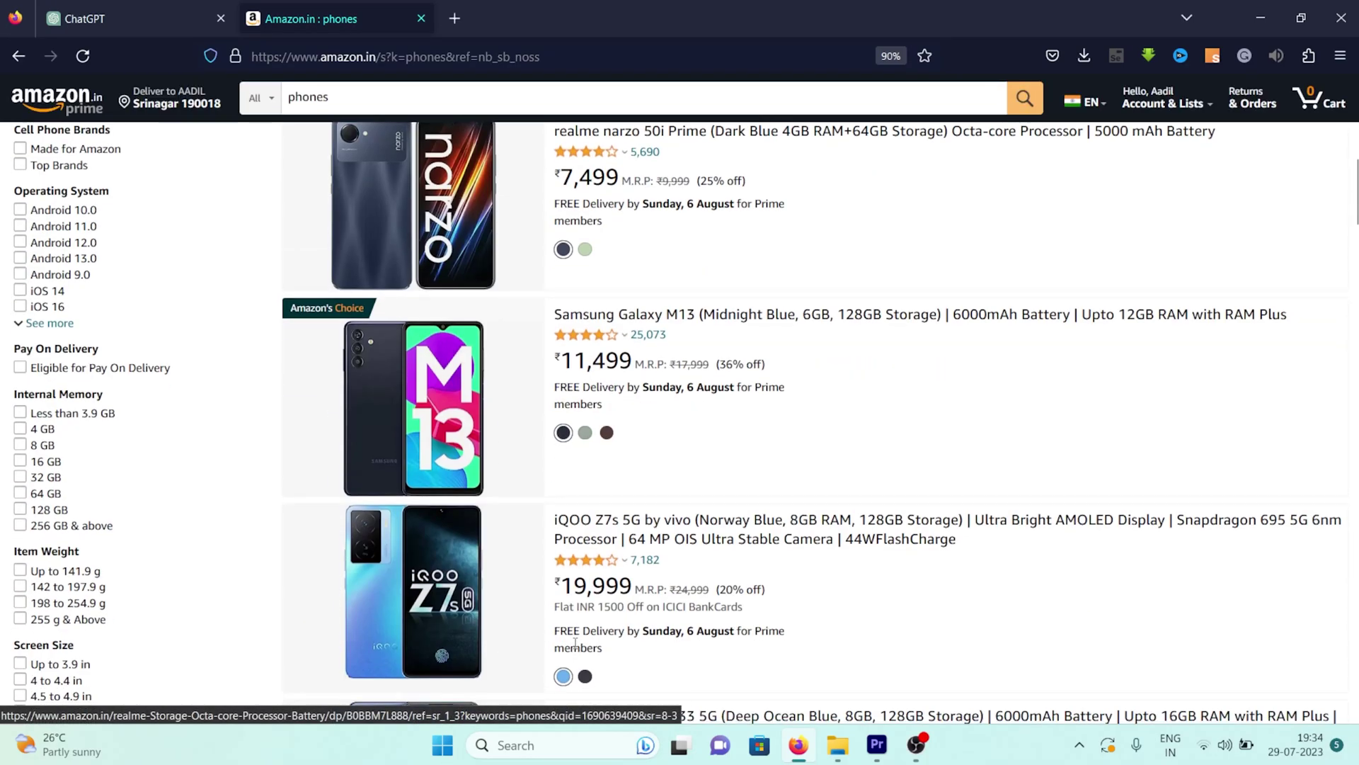
scroll(575, 642, "down", 2)
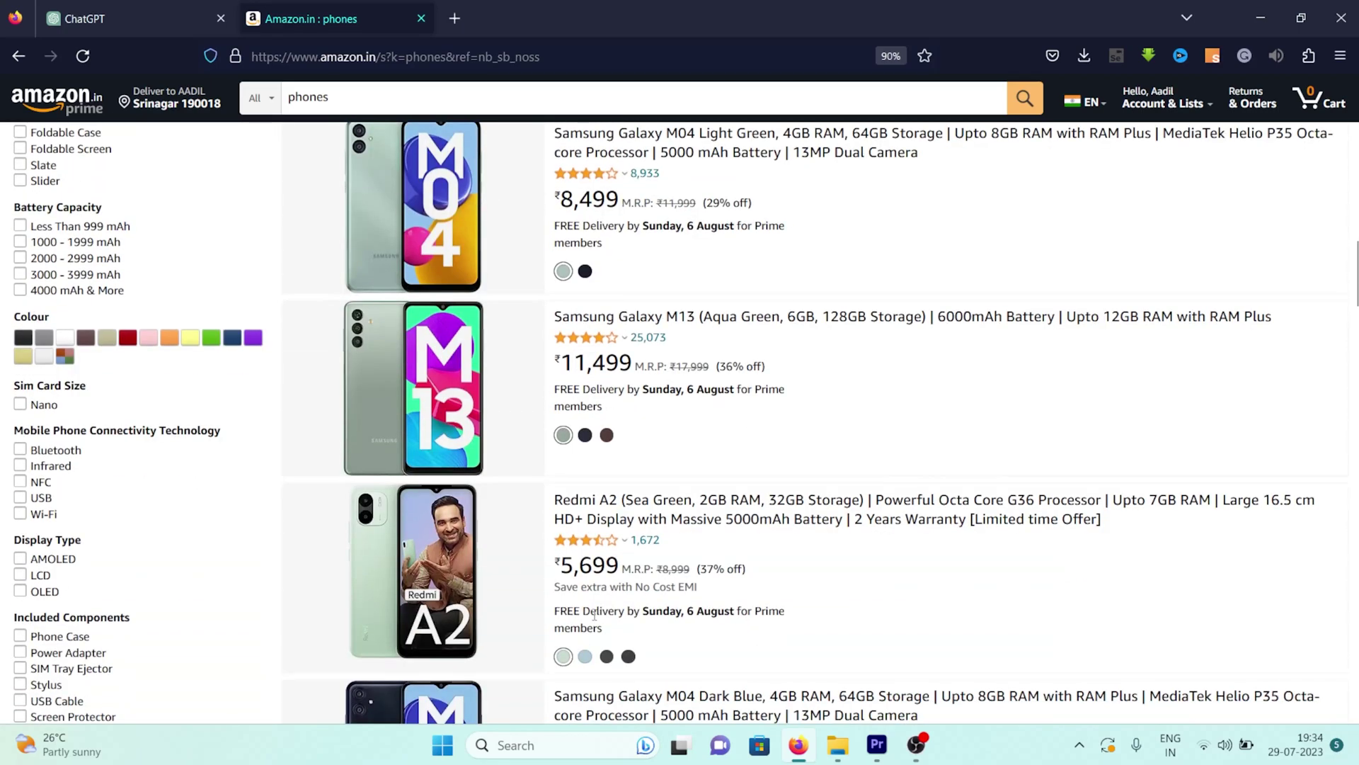
right_click(686, 438)
left_click(731, 490)
left_click(893, 610)
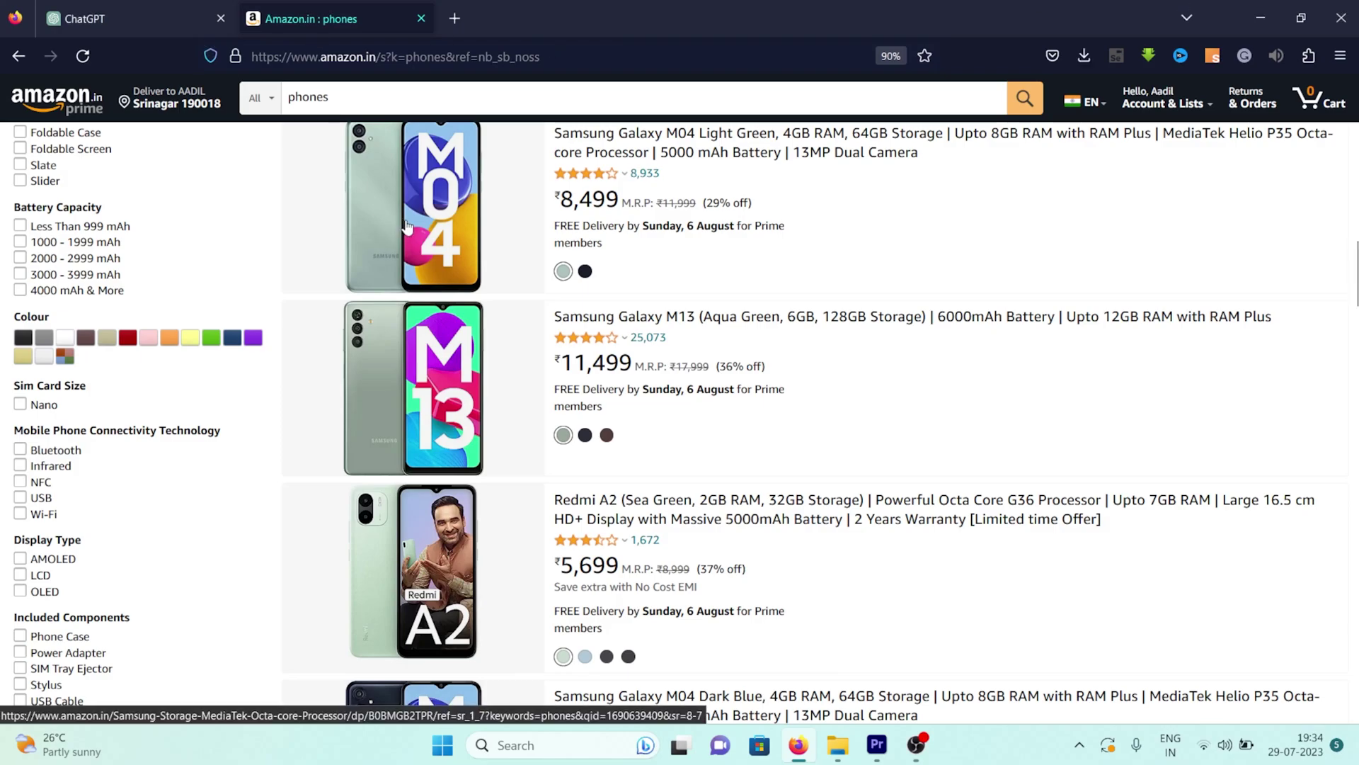
Attach the saved Amazon.in phones page in ChatGPT and type a request to extract phone names and prices to CSV
left_click(103, 7)
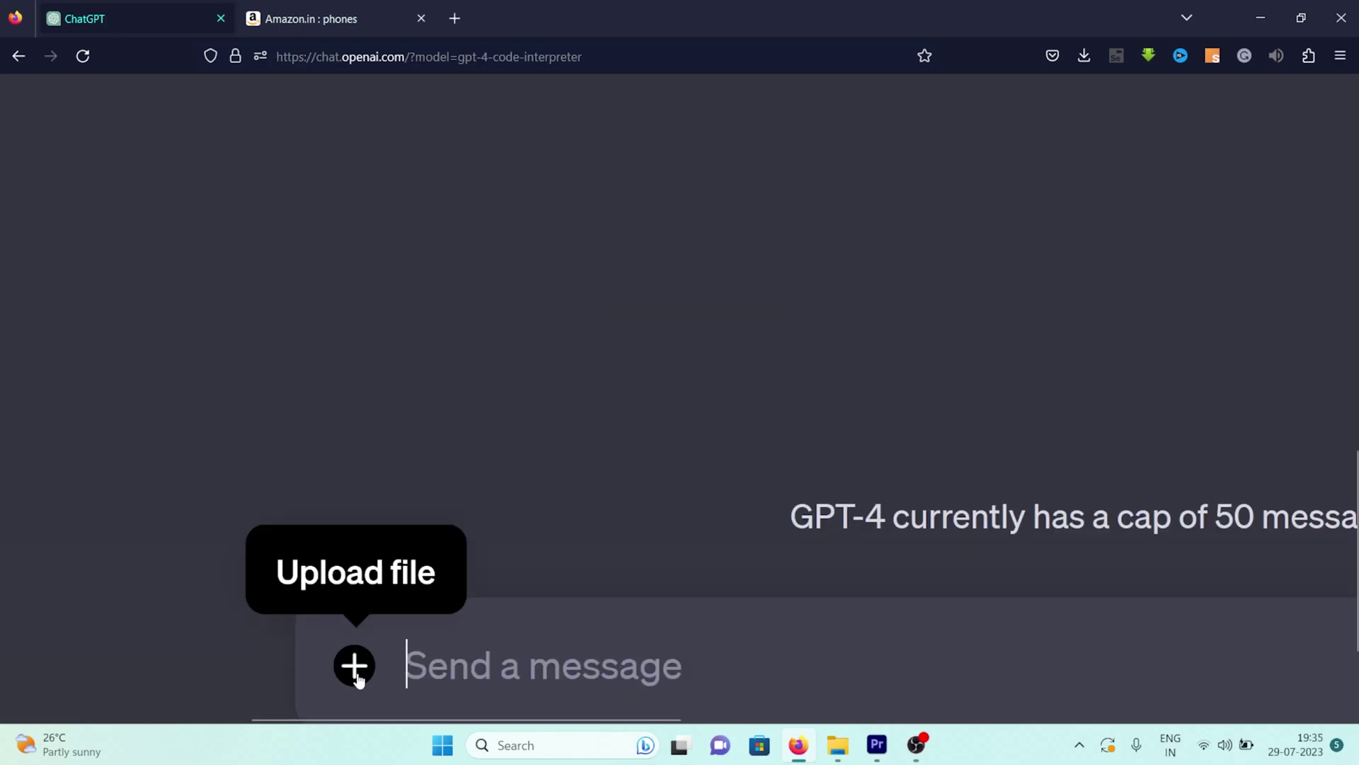
left_click(355, 667)
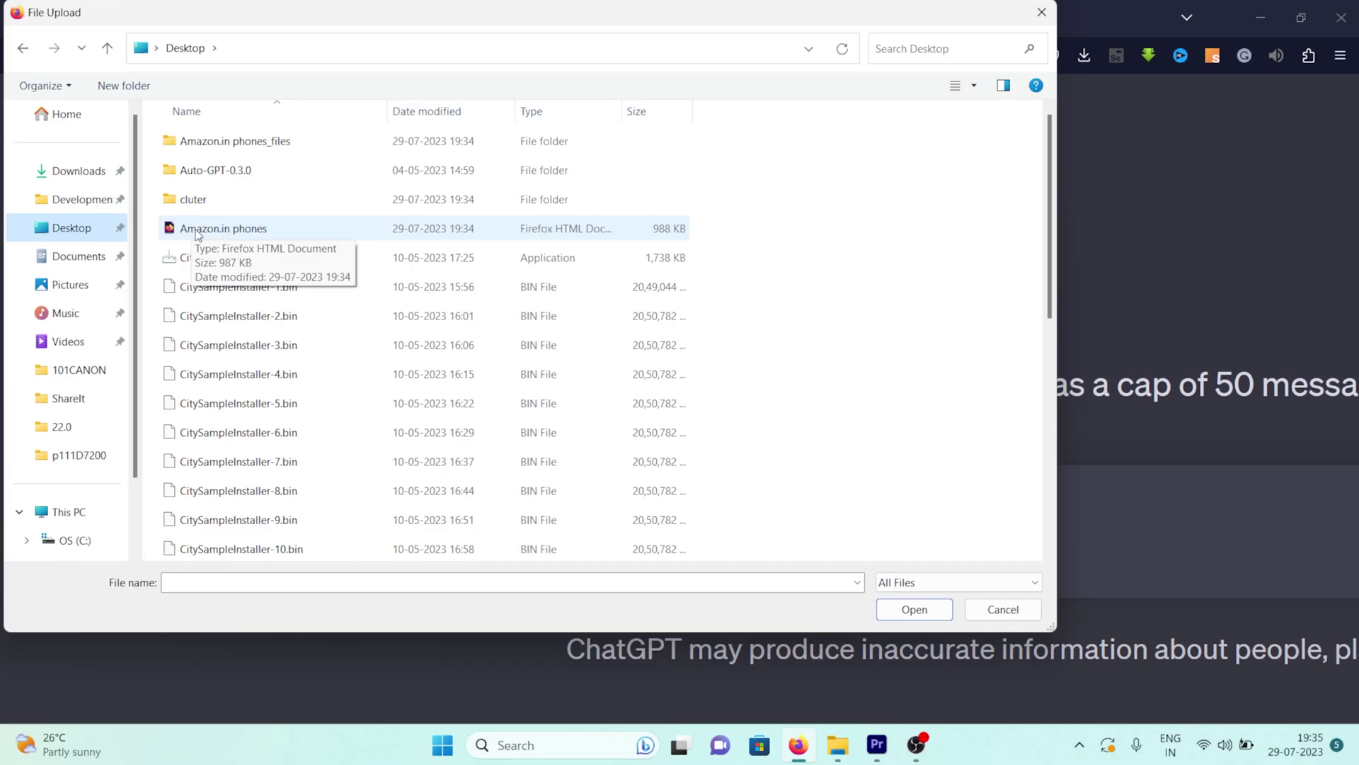
double_click(208, 231)
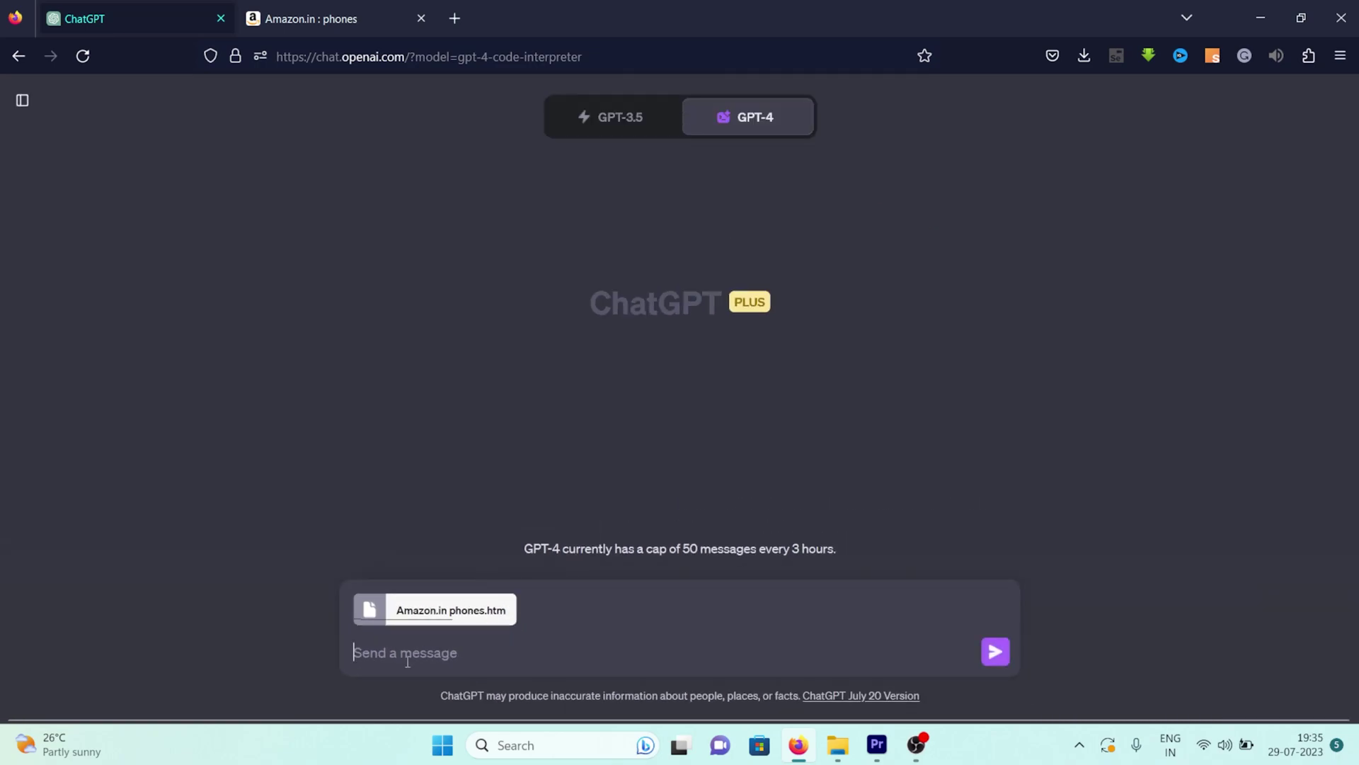
type("In this web page can you")
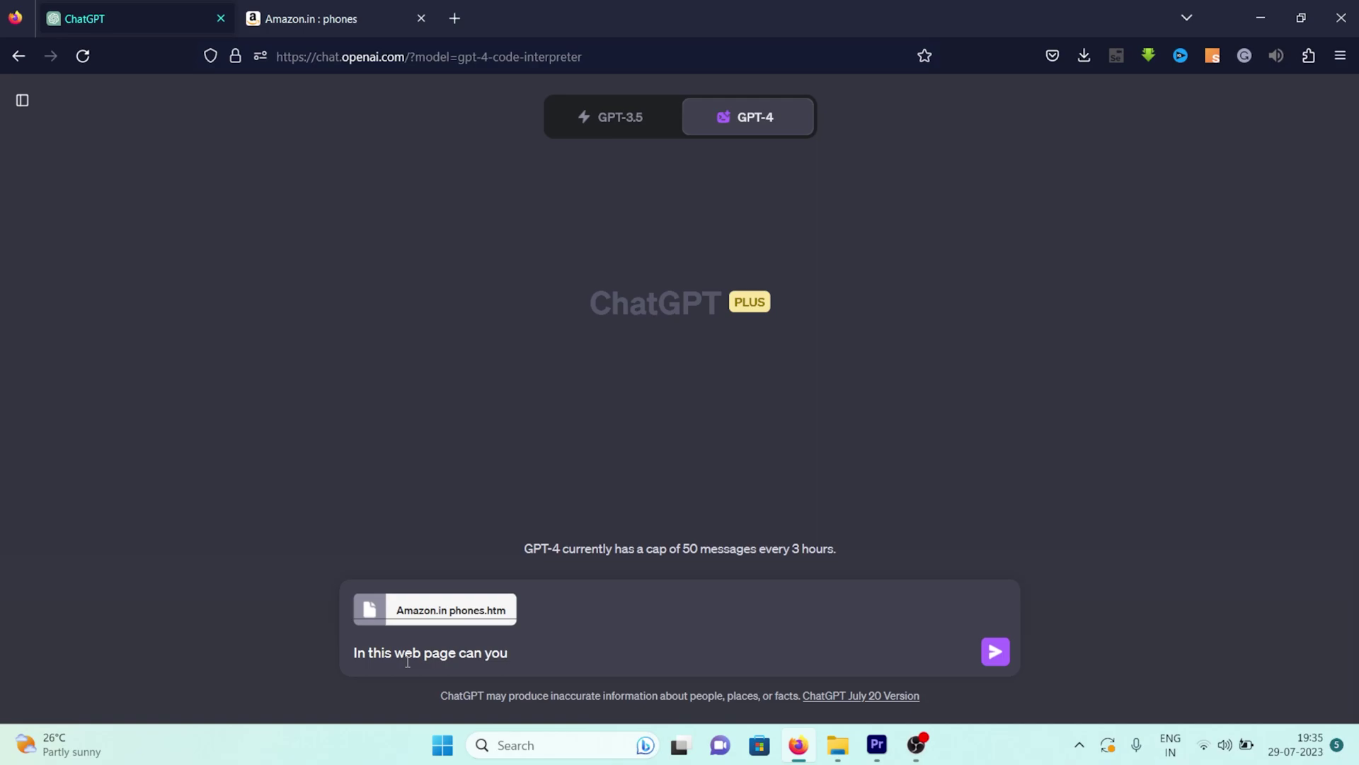
type(" extract the phone")
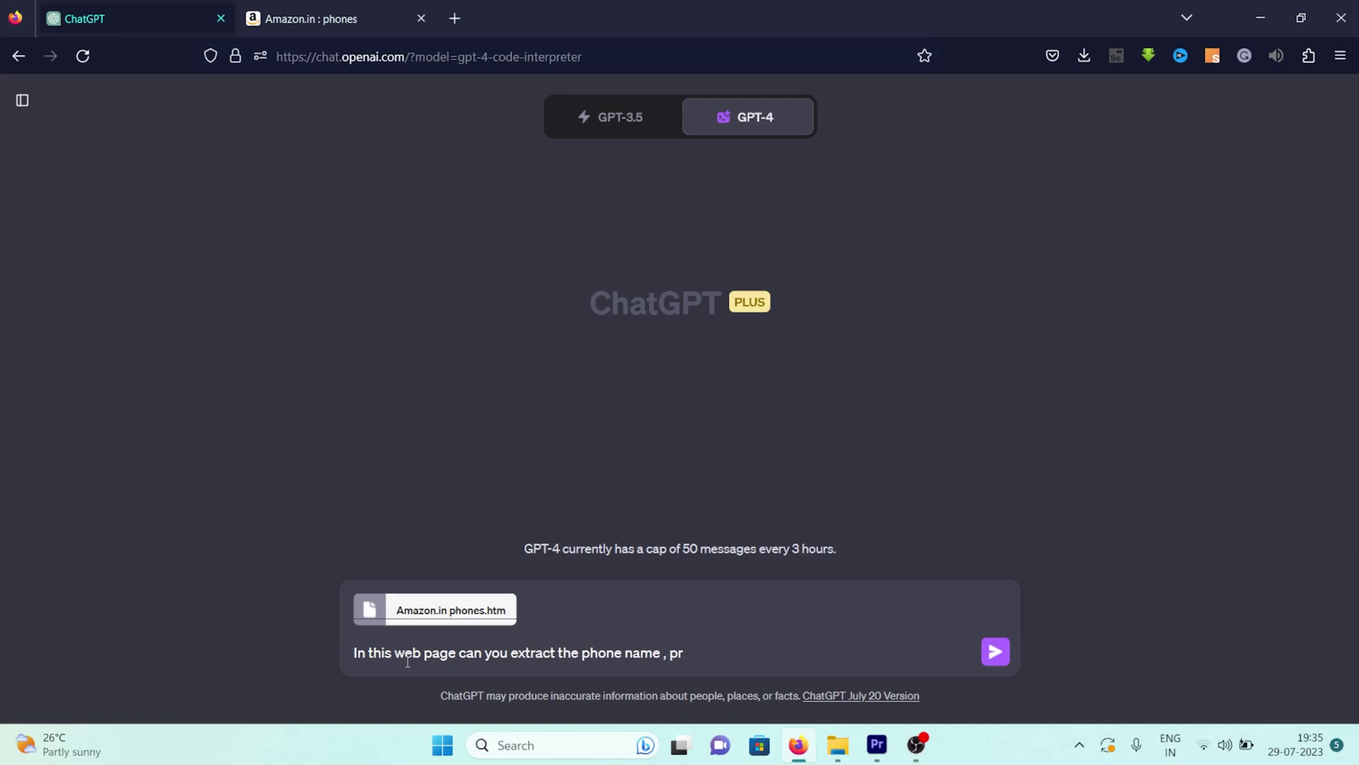
type(" name and price and sa")
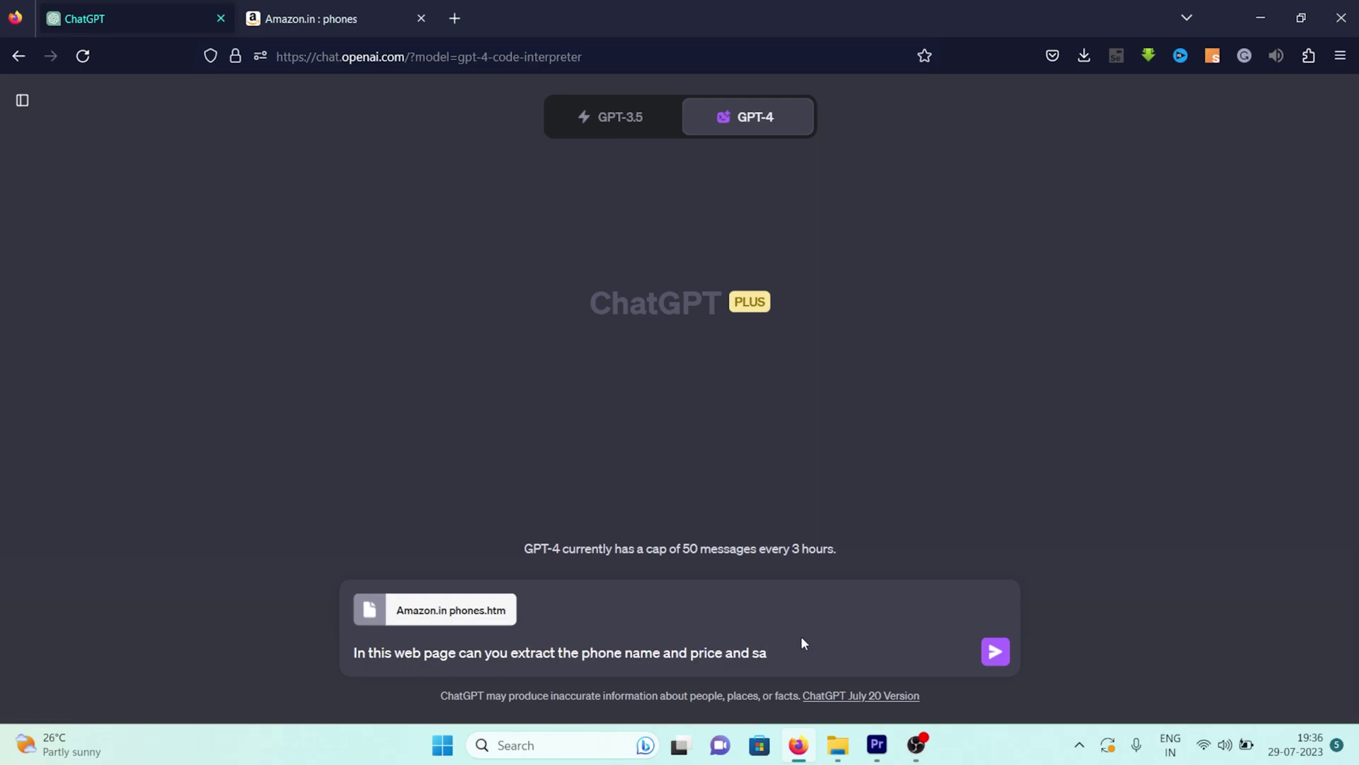
type("ve the extracted data in a csv file")
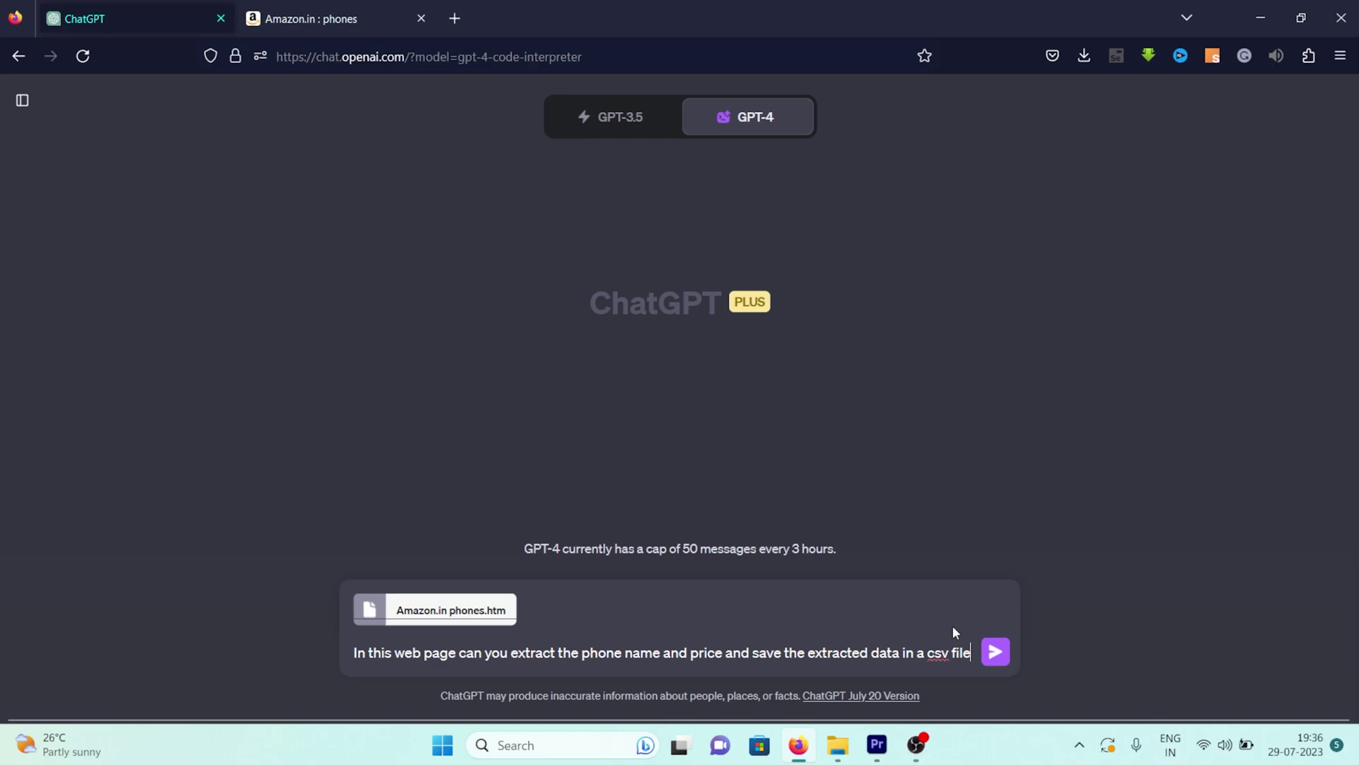
Send the phone name and price extraction request along with the attached page
left_click(994, 651)
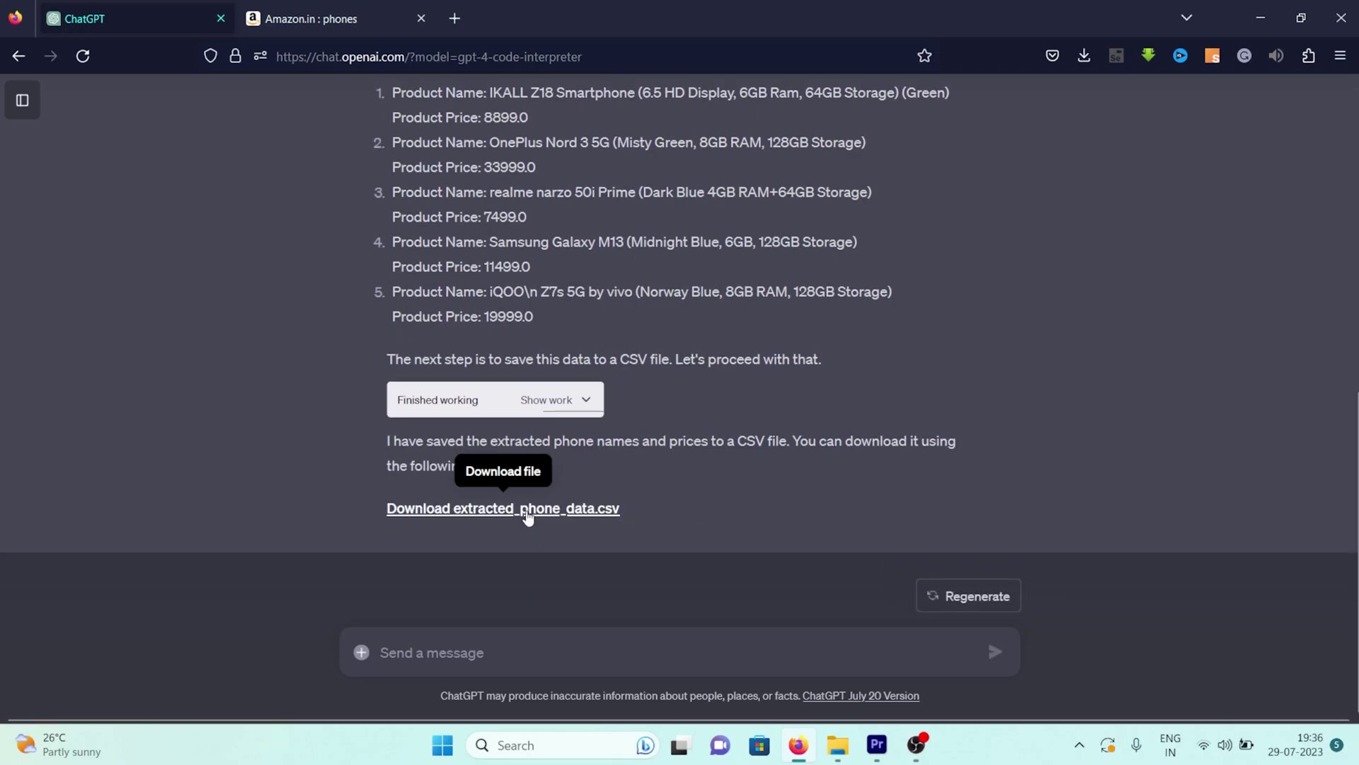
Open extracted_phone_data.csv in Excel, widen column A to fit full phone names, and select A23
left_click(527, 511)
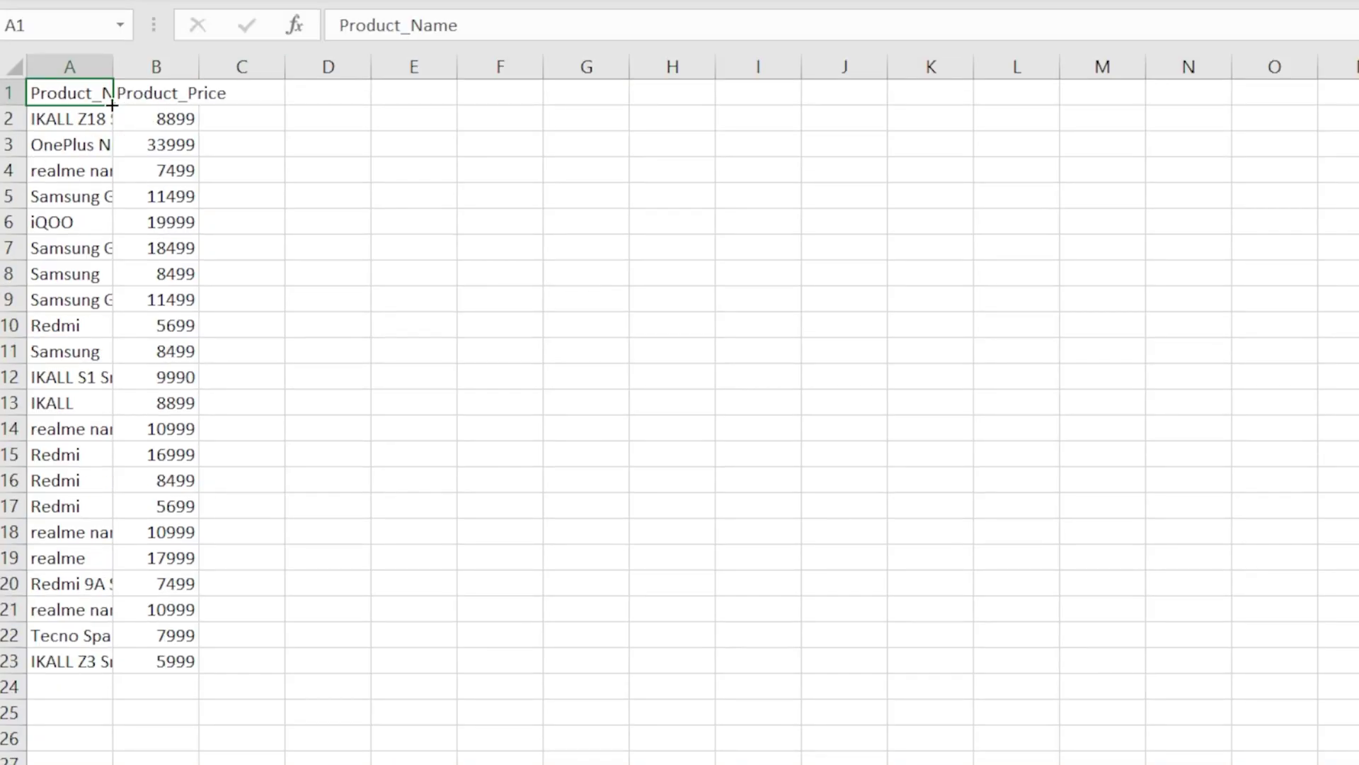
left_click_drag(113, 66, 1150, 44)
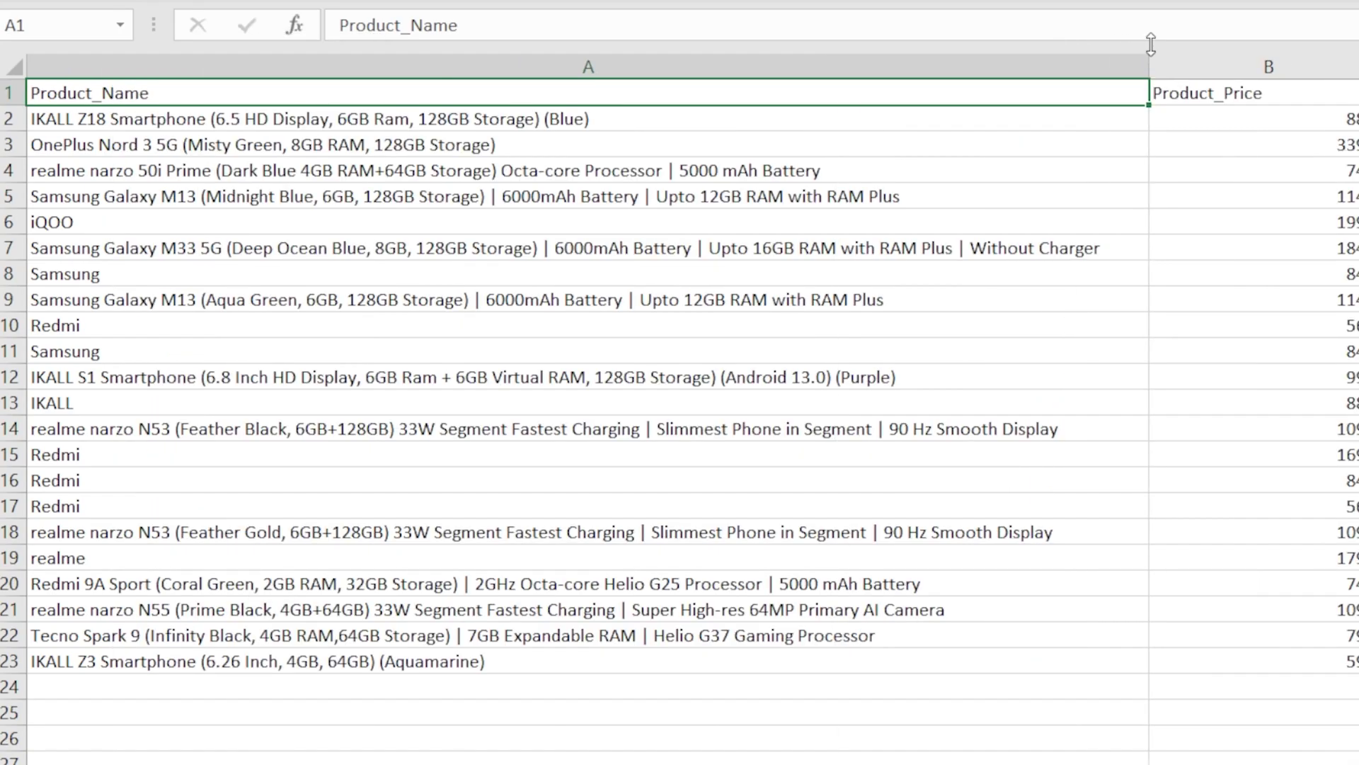
left_click(190, 666)
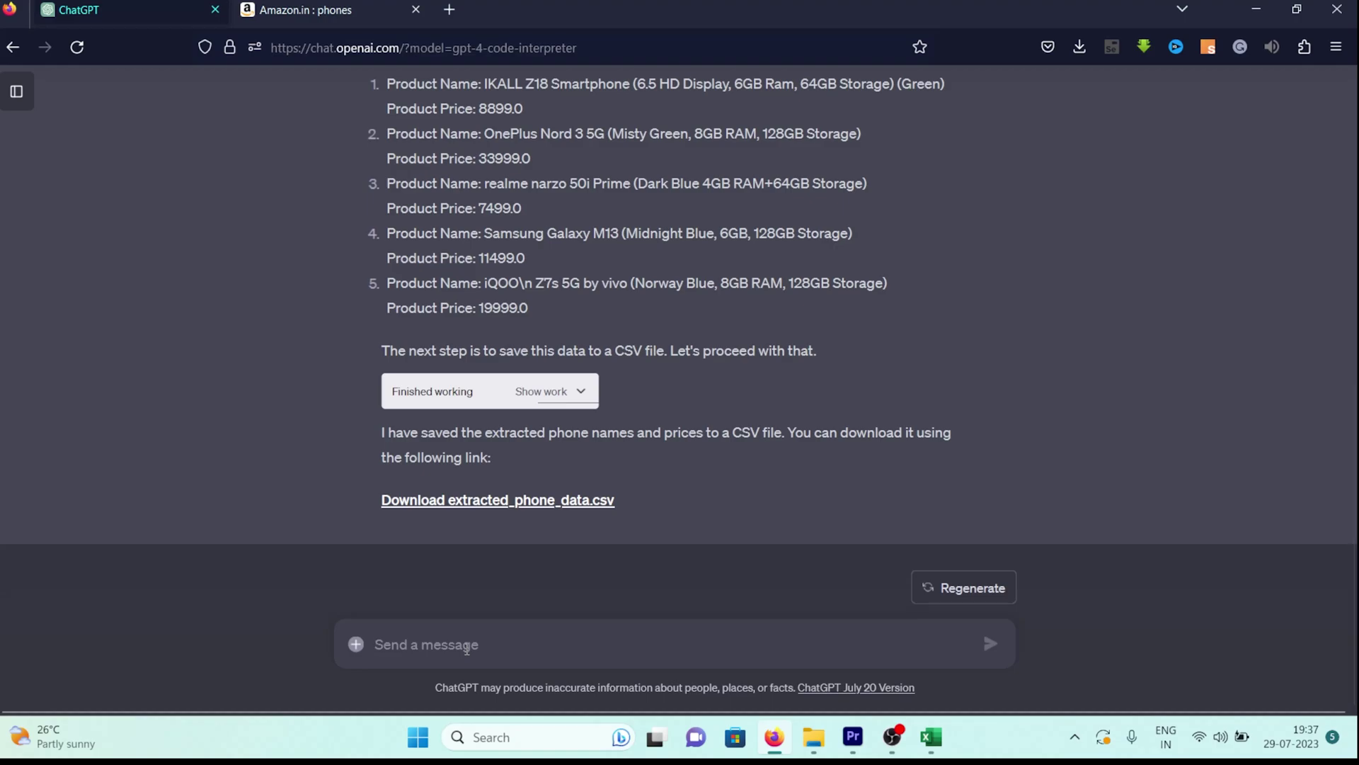
Ask ChatGPT to also get the ratings and links and provide a new CSV file
type("can you ")
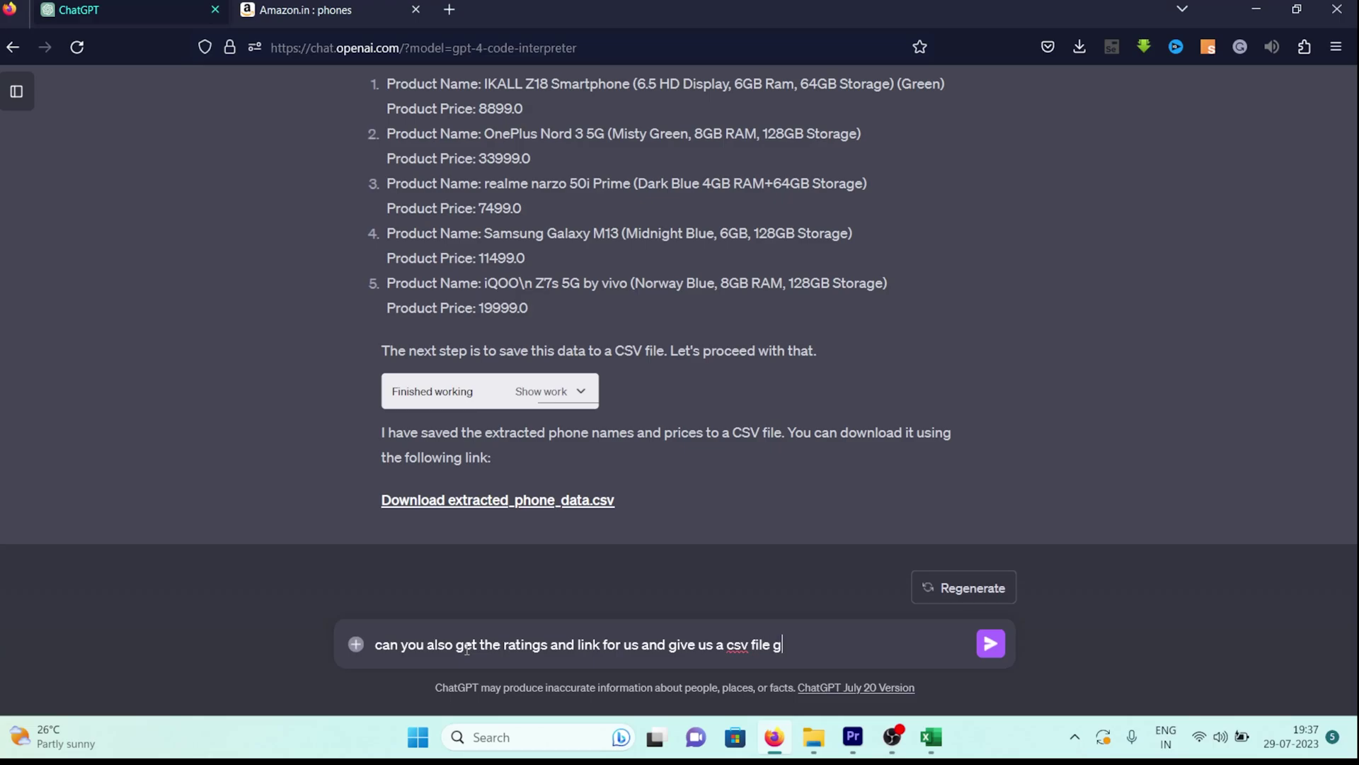
type("also get the ratings and link for us and give us a csv file again")
key("Return")
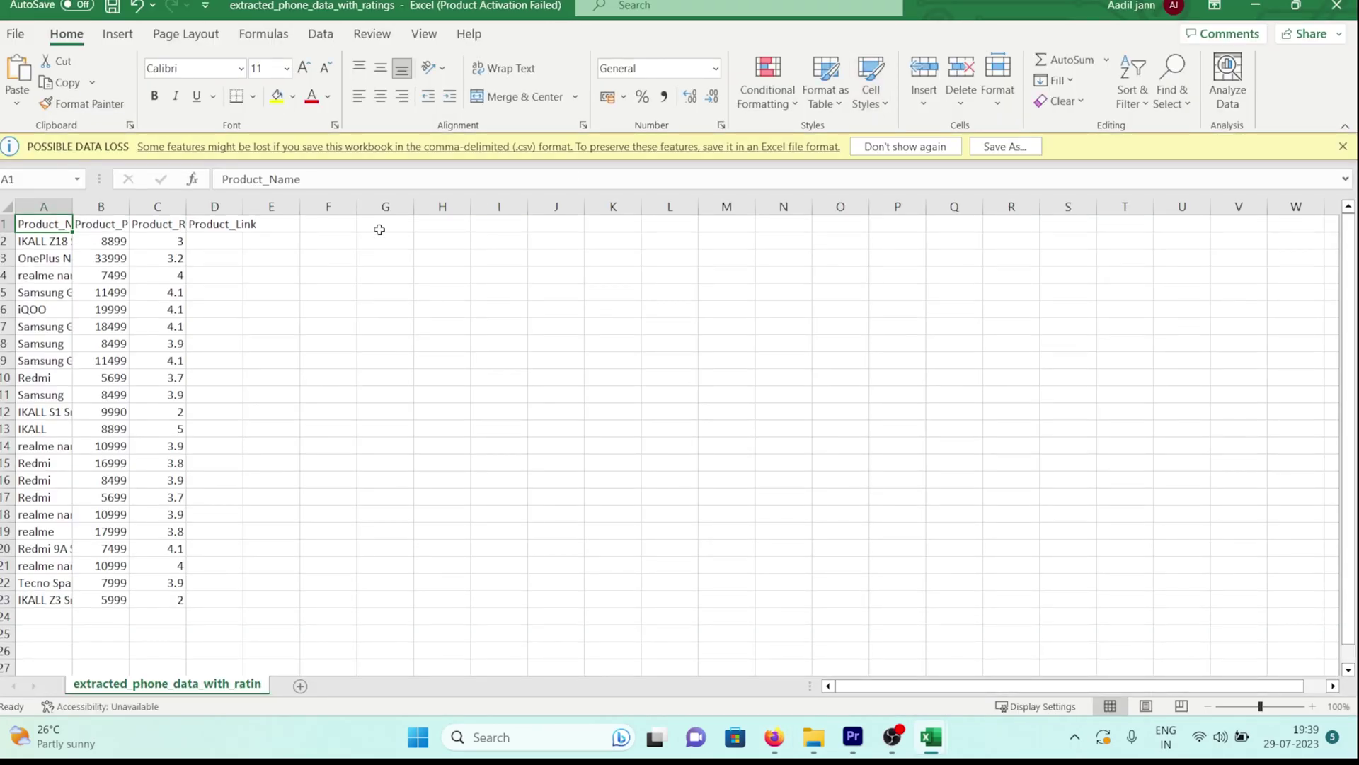
AutoFit columns B to D of the ratings file, then go back to ChatGPT in Firefox
double_click(243, 205)
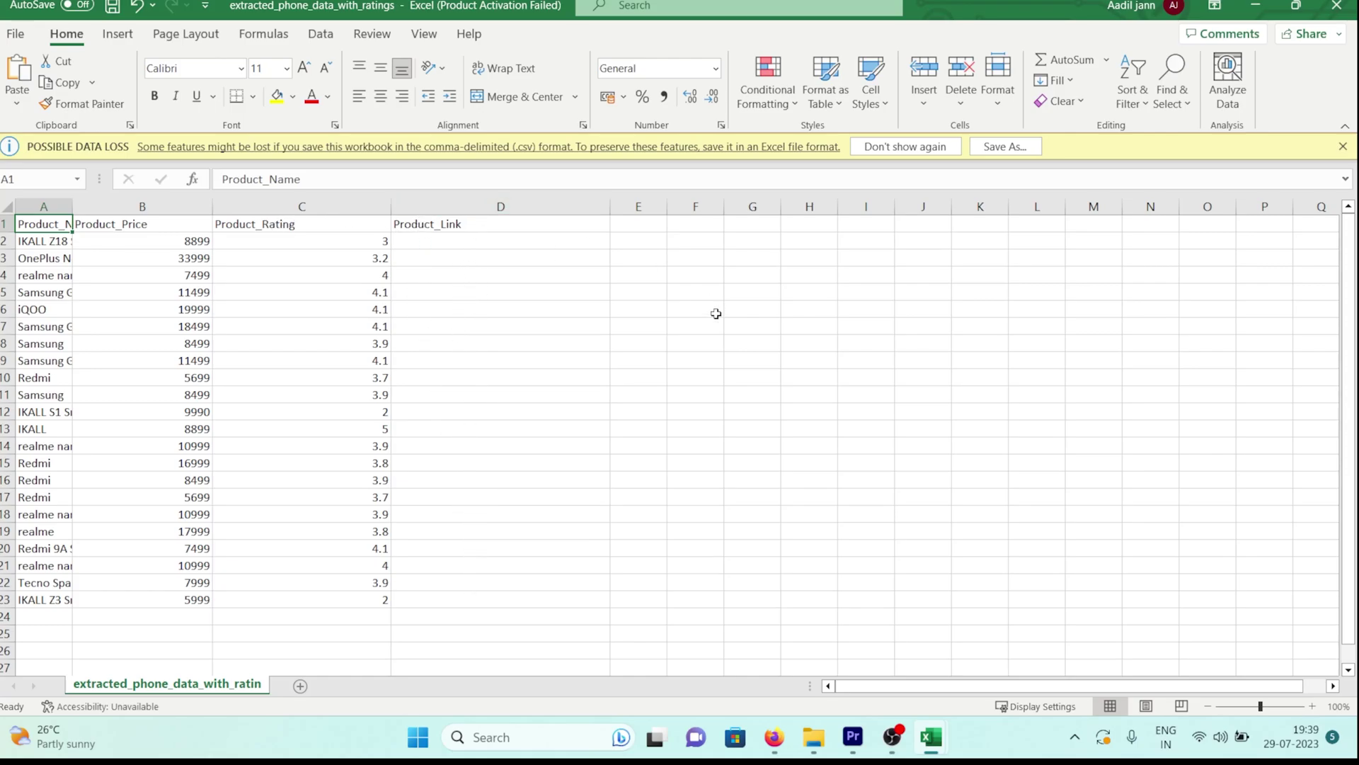
left_click(776, 744)
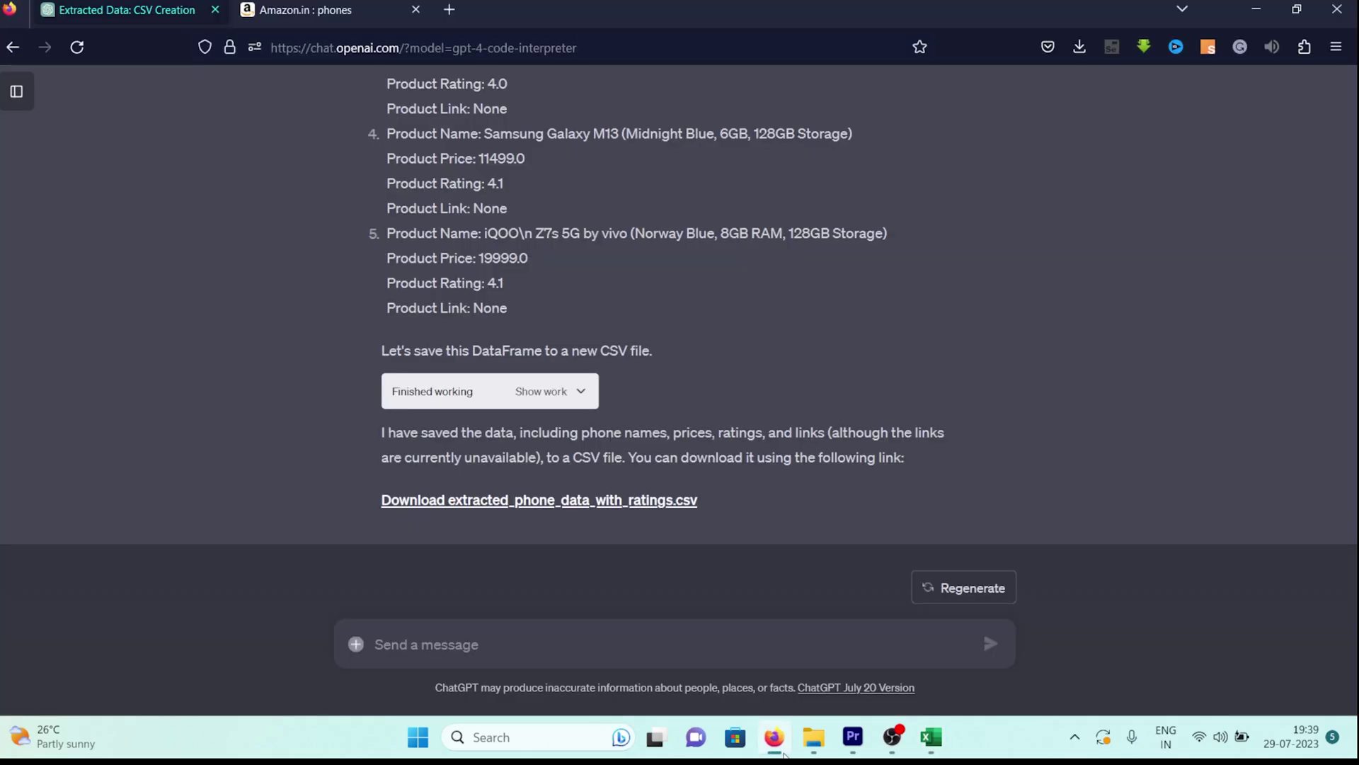
Inspect the Galaxy M13 title on the Amazon results and copy its product link's outer HTML
left_click(327, 10)
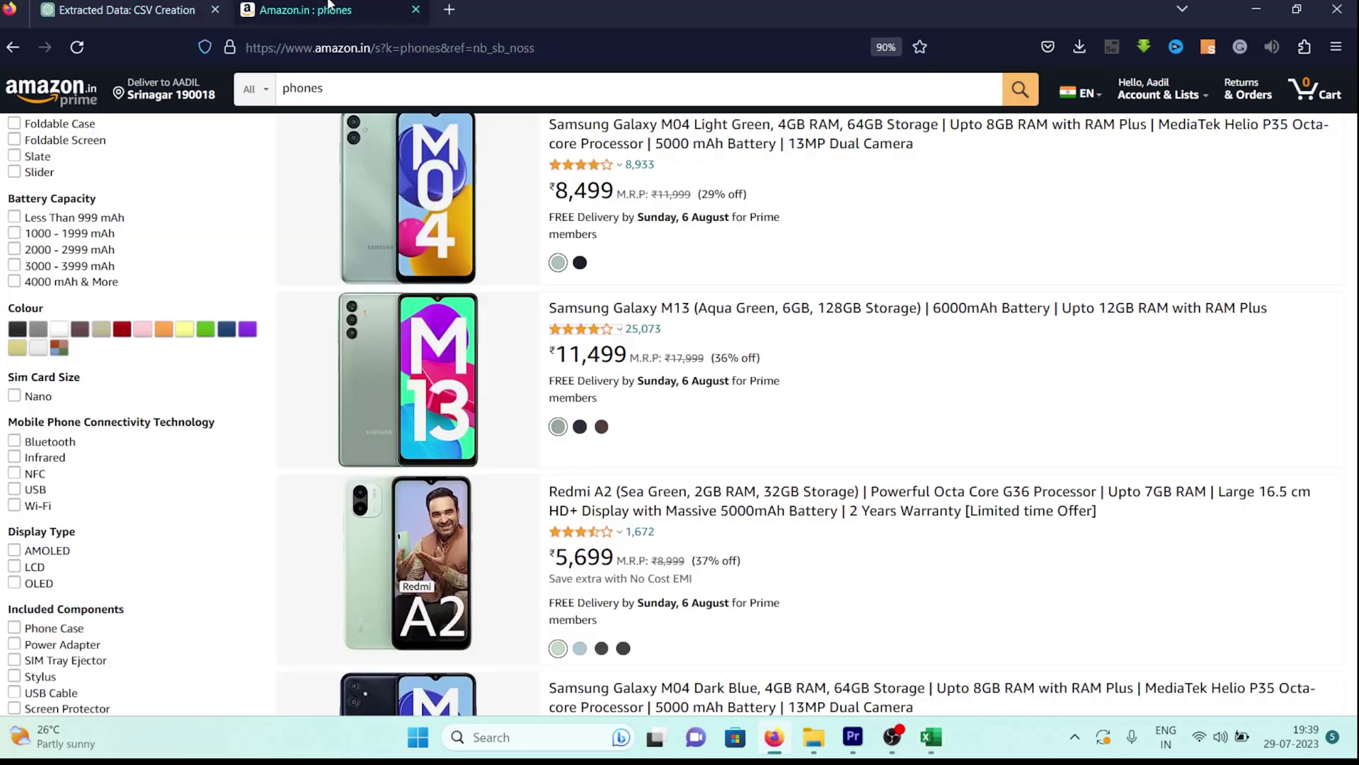
right_click(669, 306)
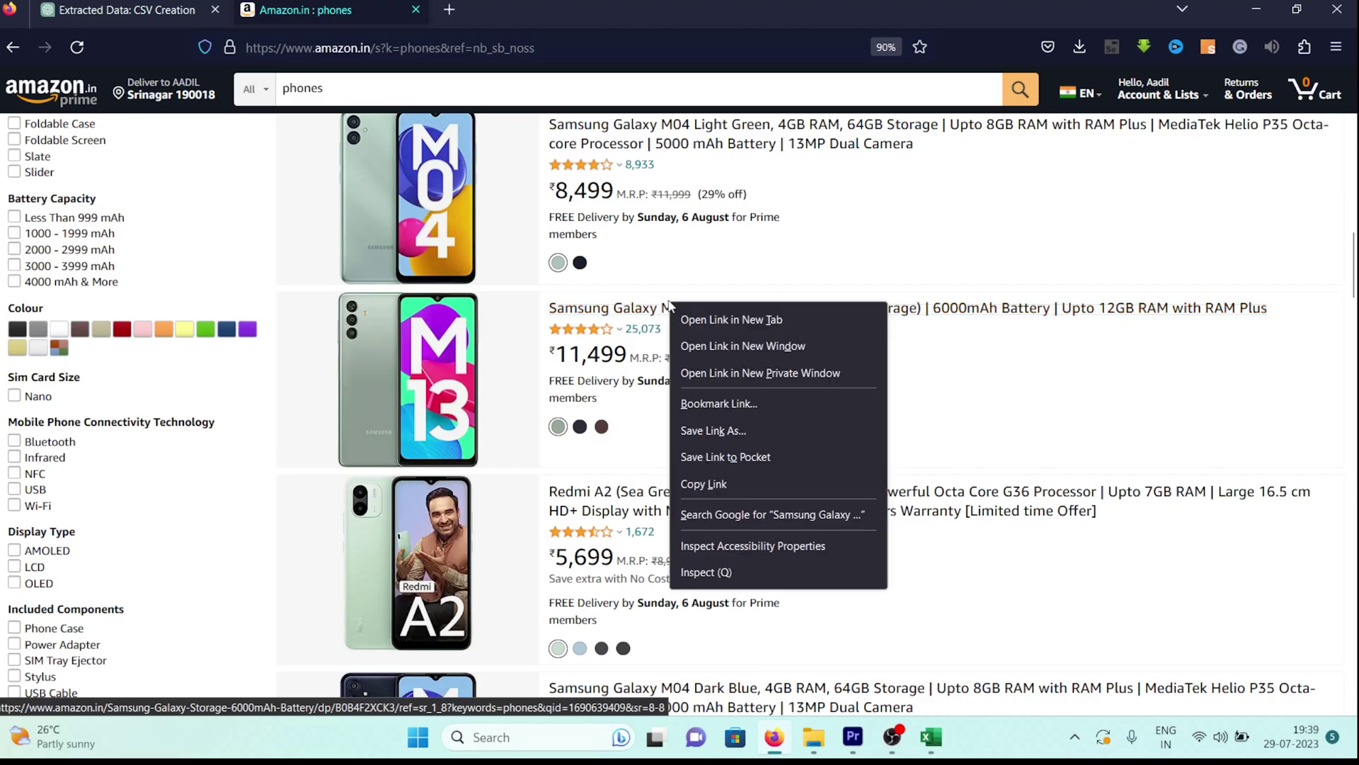
left_click(693, 574)
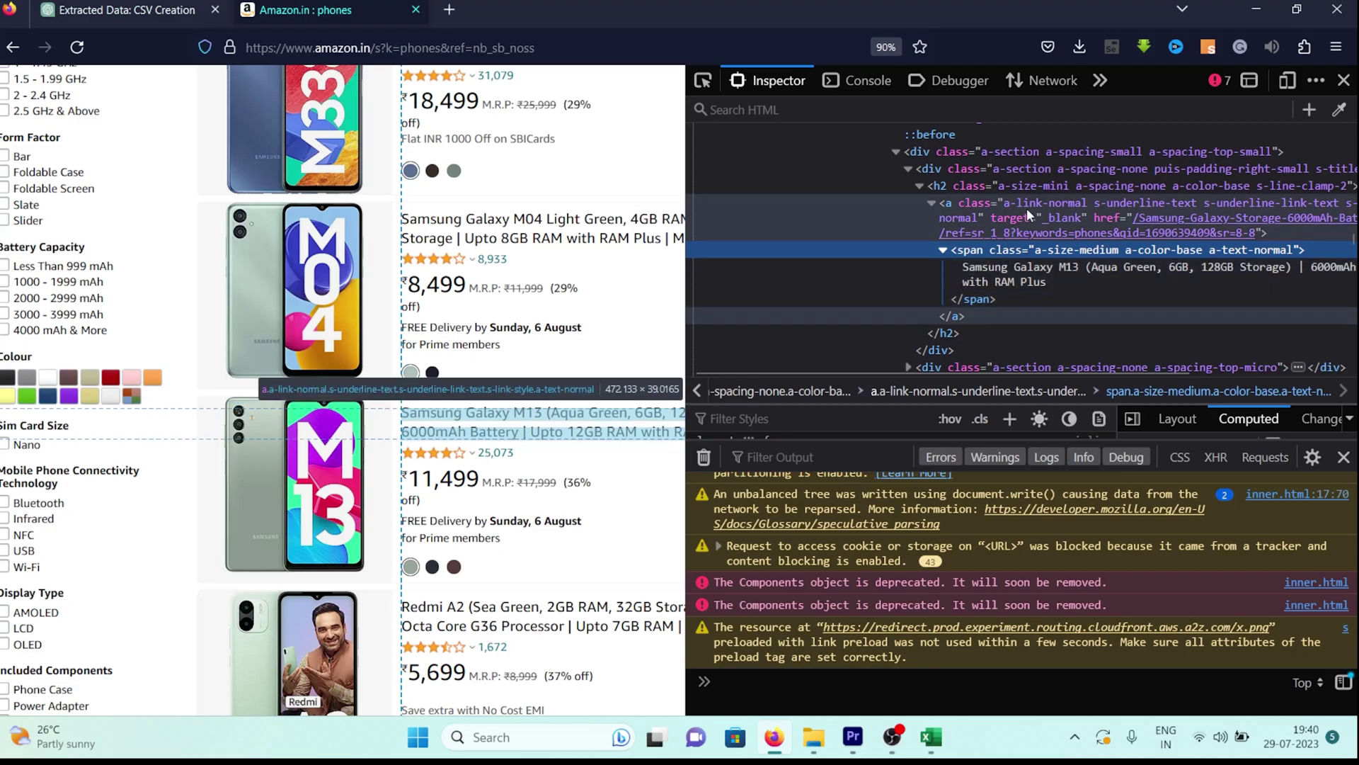
right_click(954, 204)
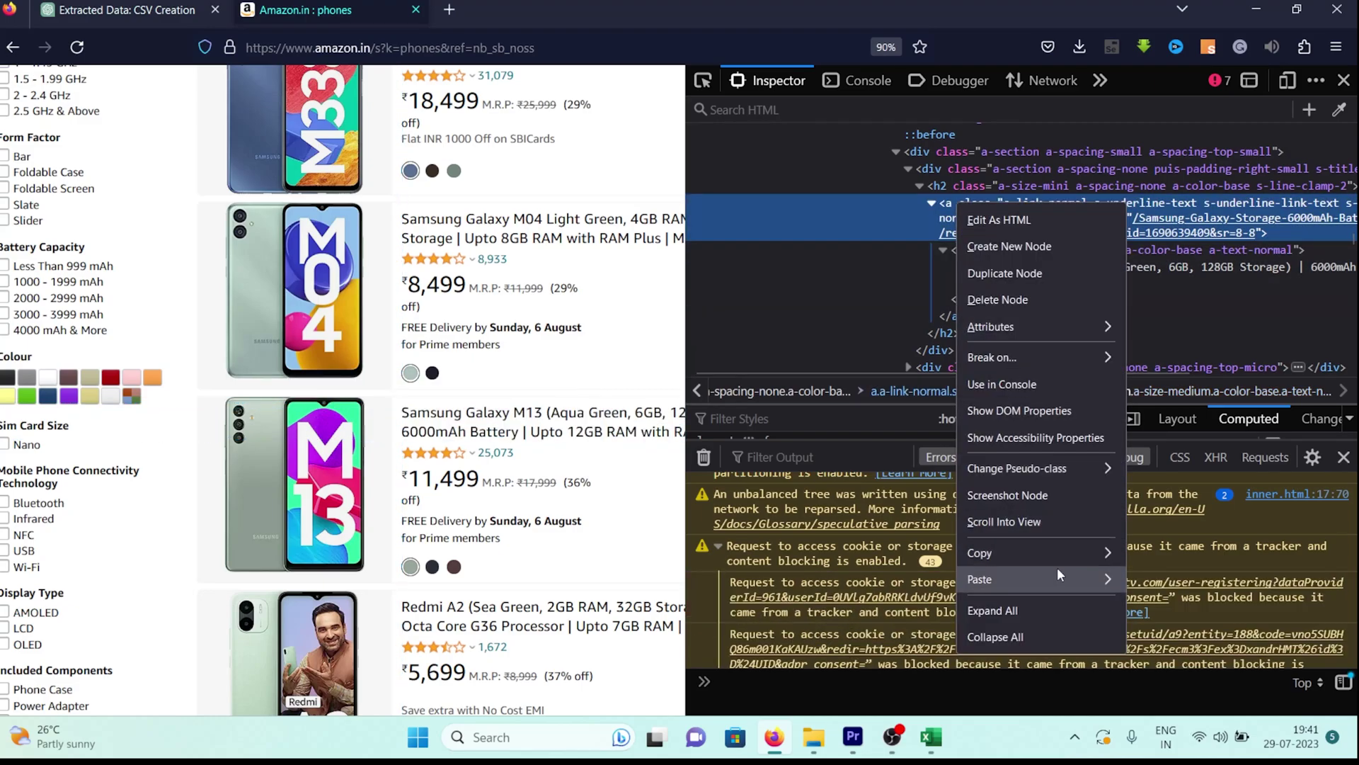
mouse_move(1056, 560)
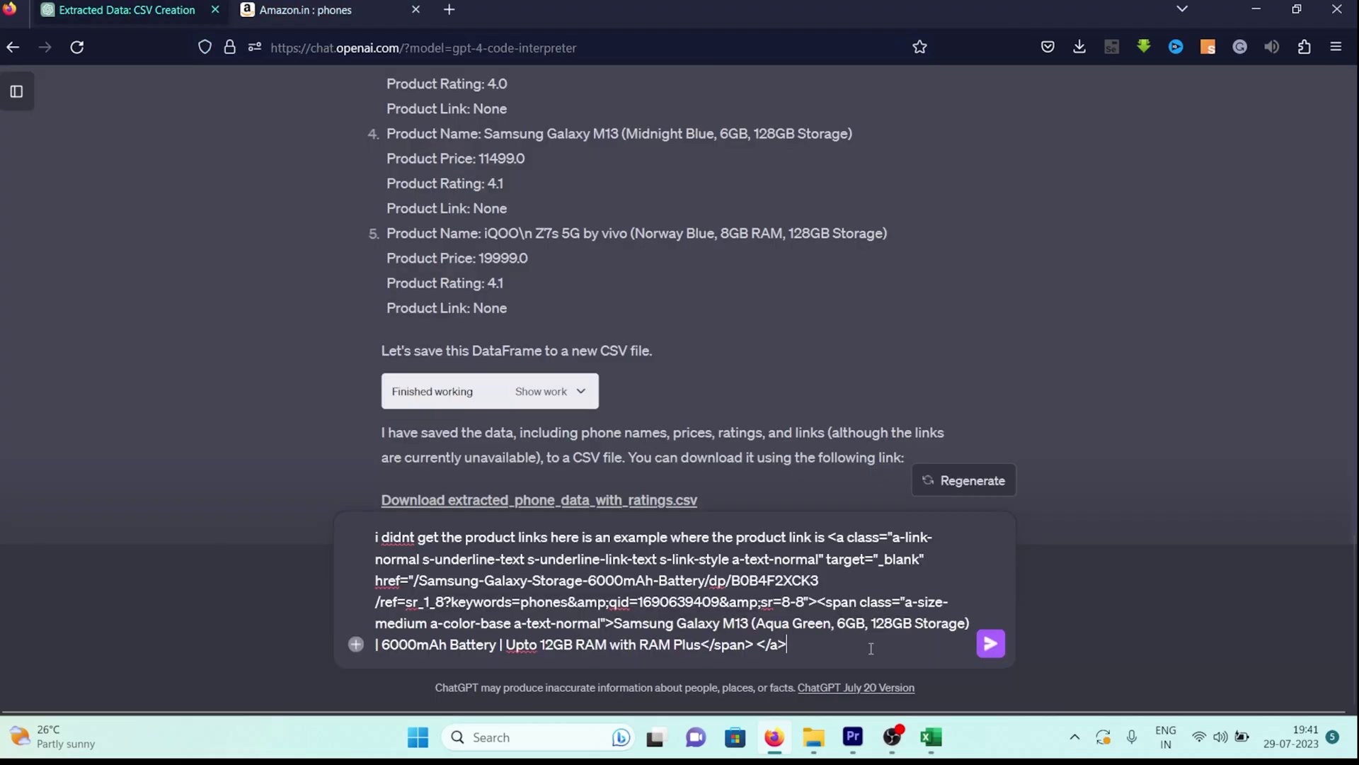
Send the link example, then open extracted_phone_data_with_ratings_and_links.csv from ChatGPT's reply
key("Return")
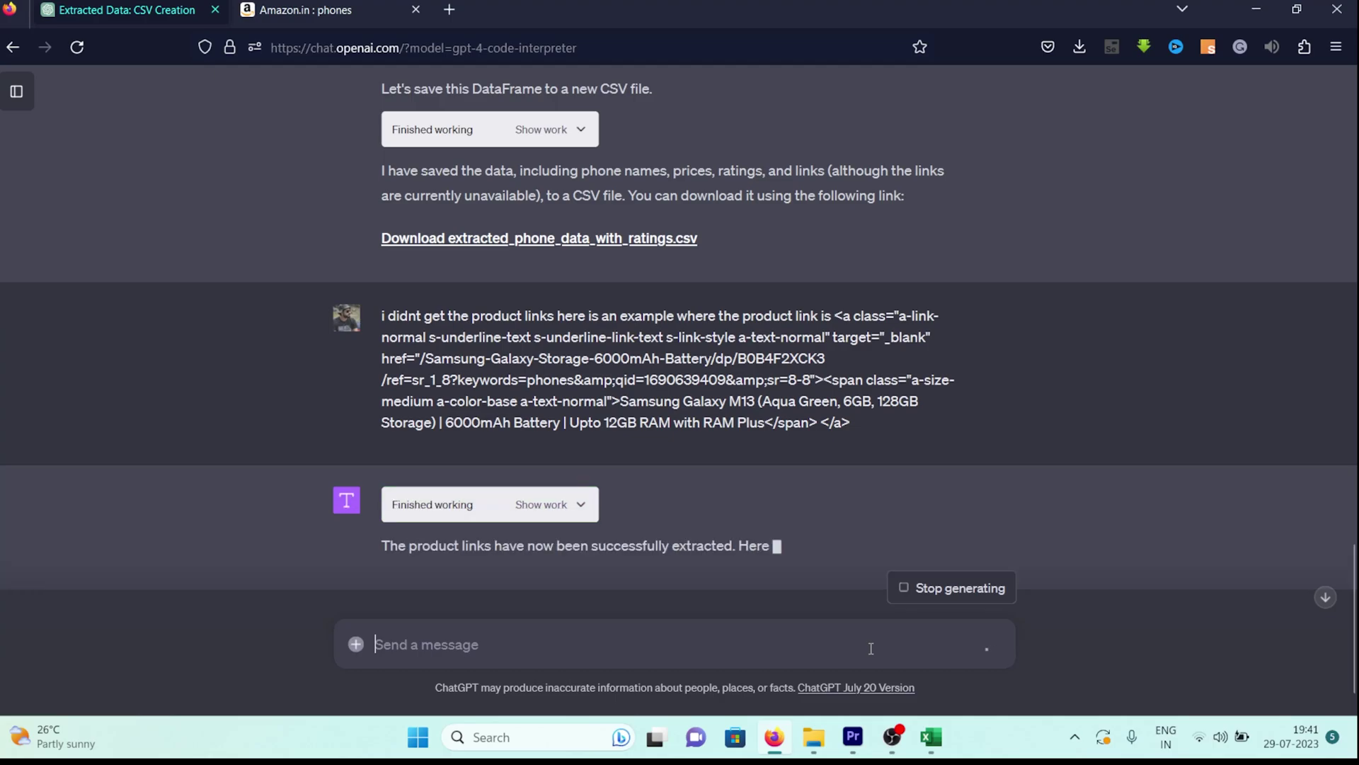
scroll(957, 354, "down", 2)
scroll(958, 361, "down", 5)
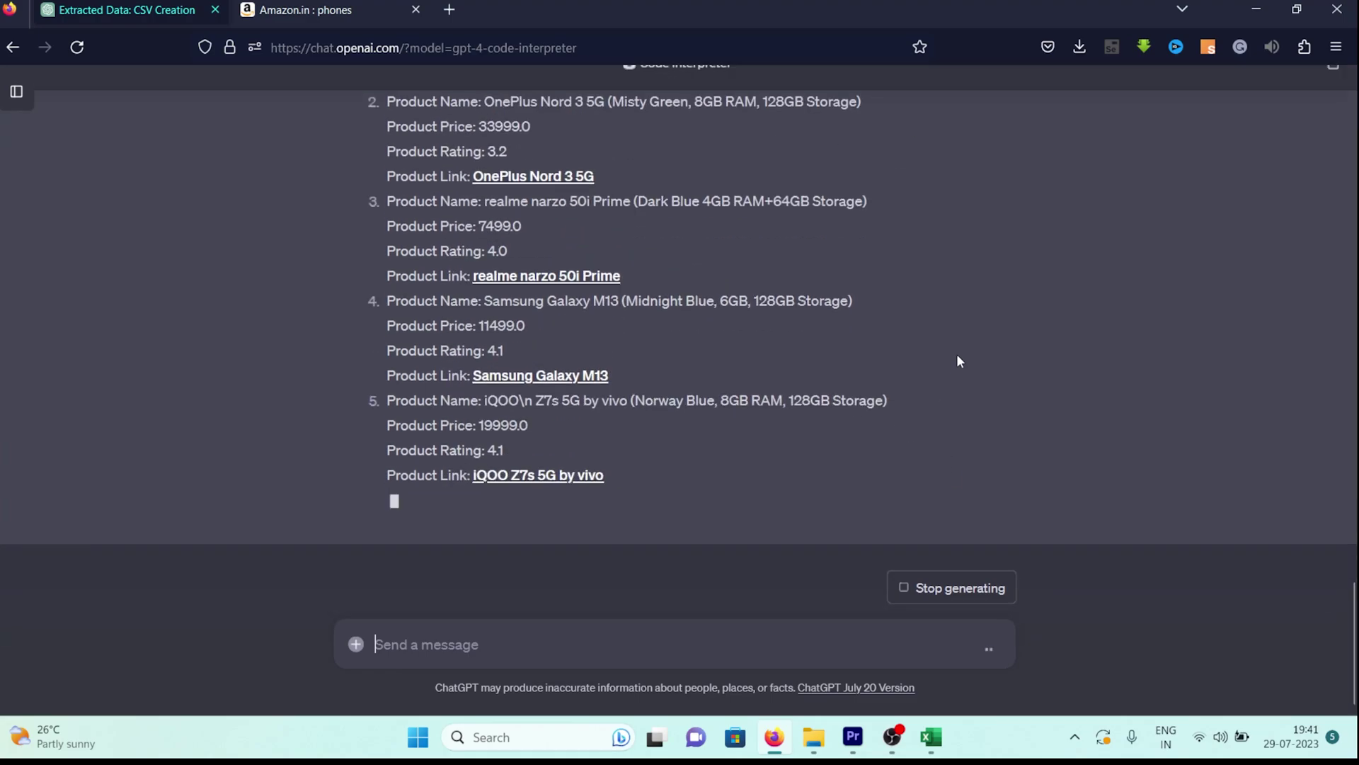
left_click(508, 506)
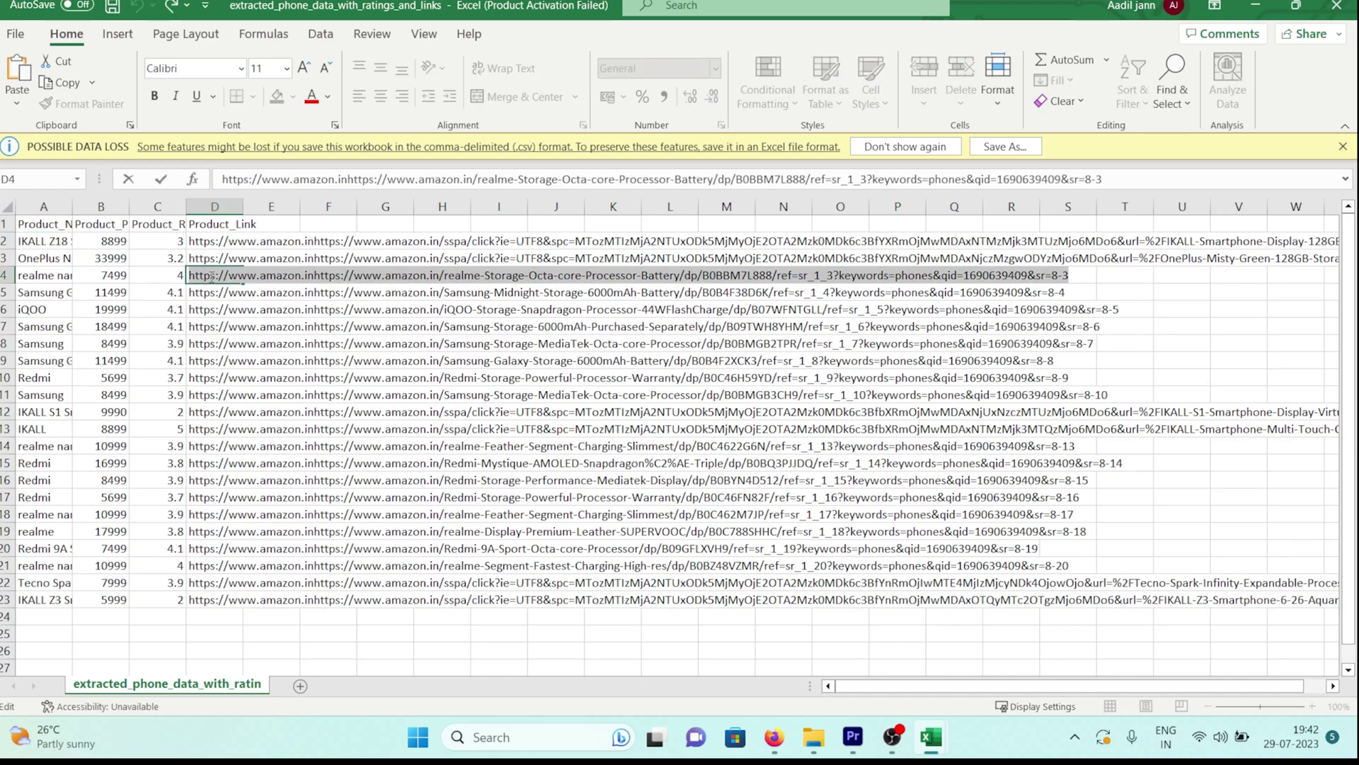
Paste the copied product link into a new Firefox tab to test whether it loads
left_click(769, 736)
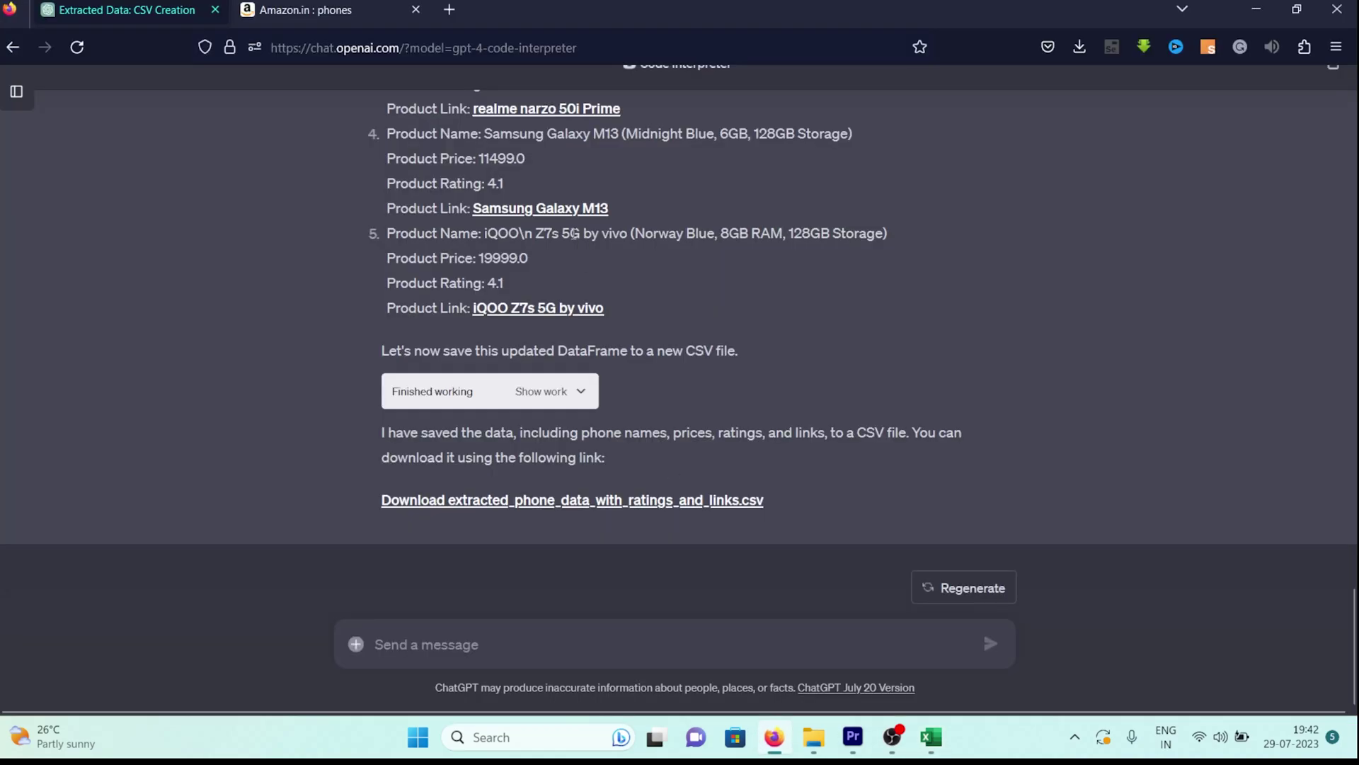
left_click(447, 10)
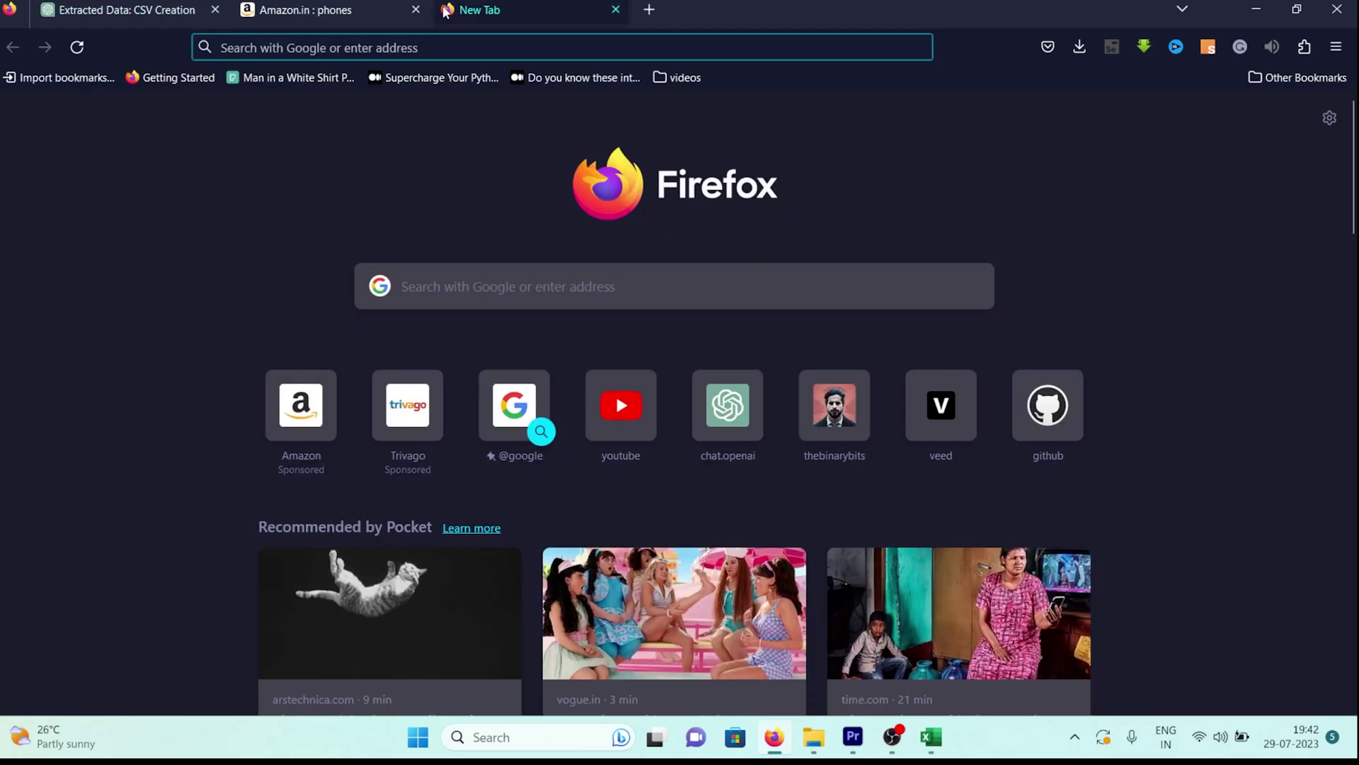
key("ctrl+v")
key("Return")
key("alt+Tab")
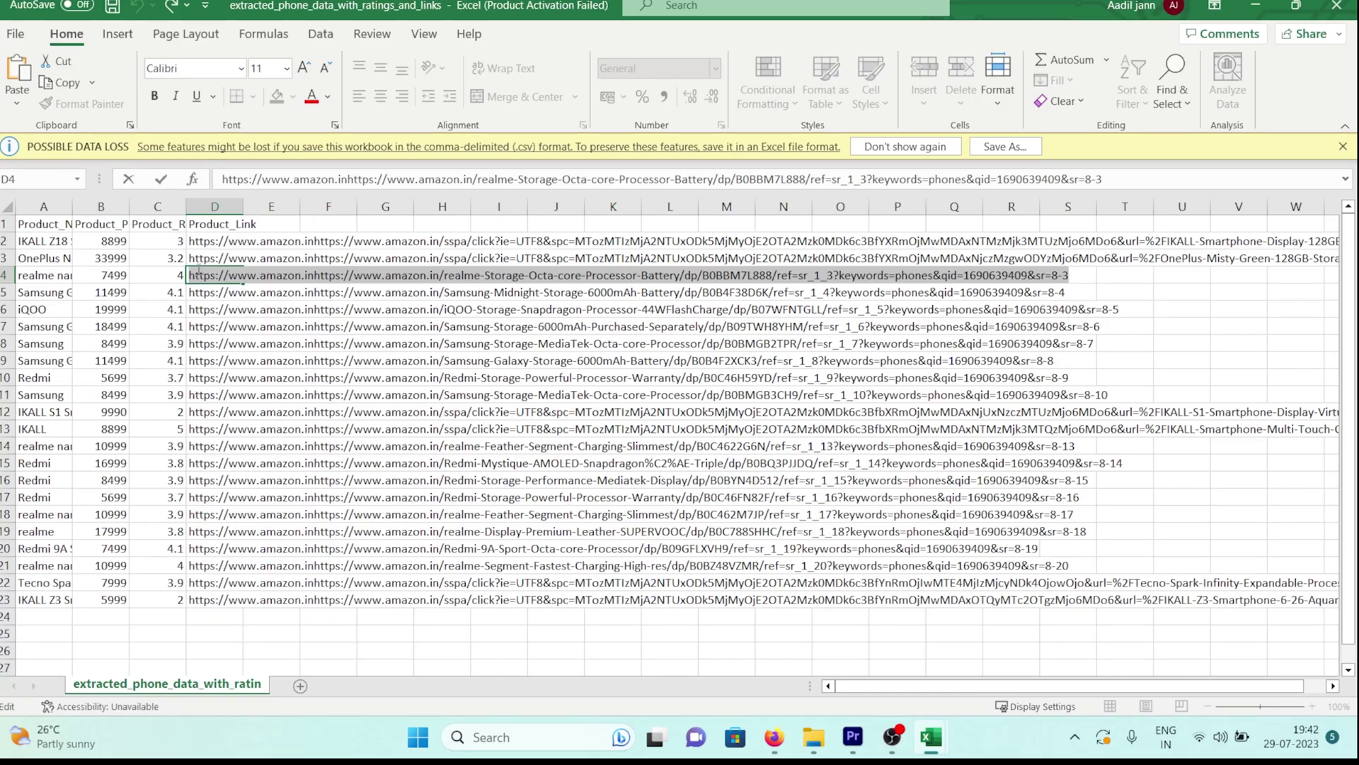
double_click(197, 275)
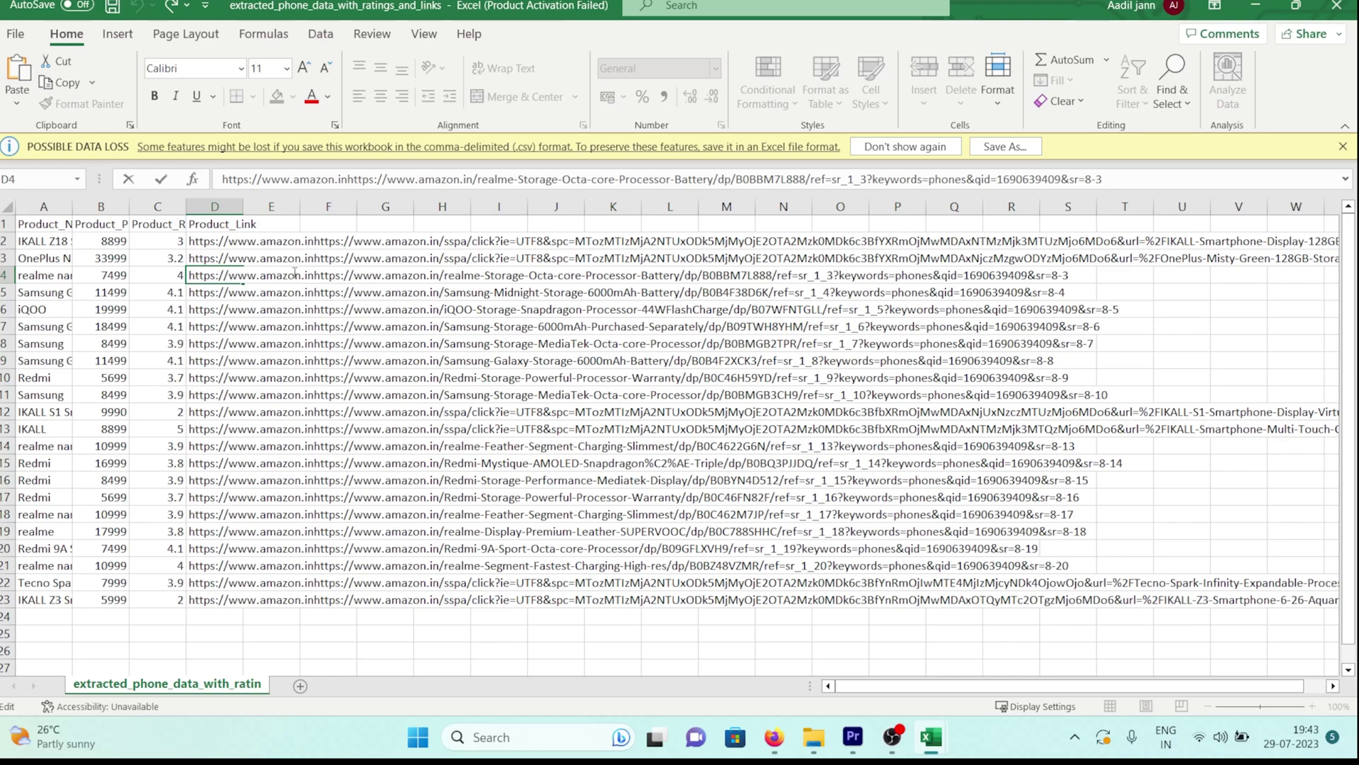
left_click_drag(312, 280, 189, 276)
key("ctrl+c")
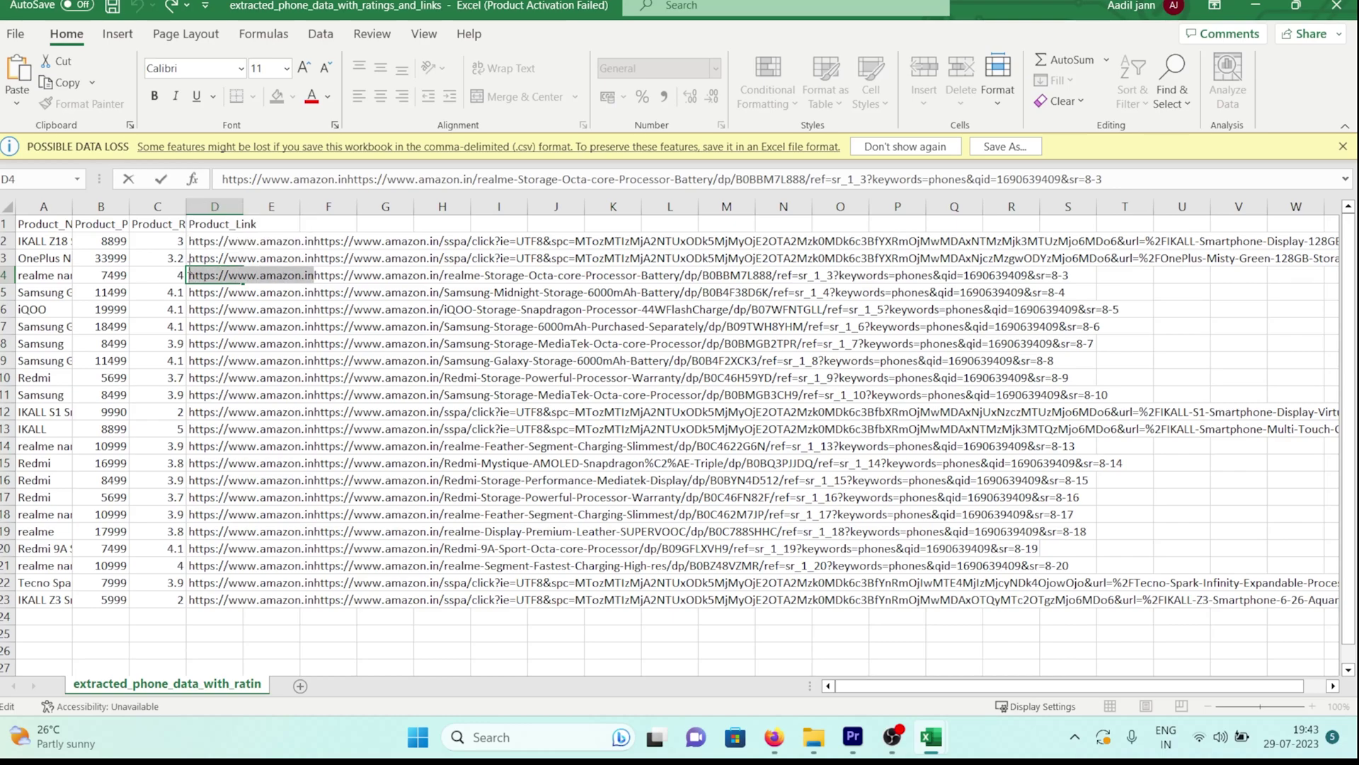
key("alt+Tab")
type("you have appended ")
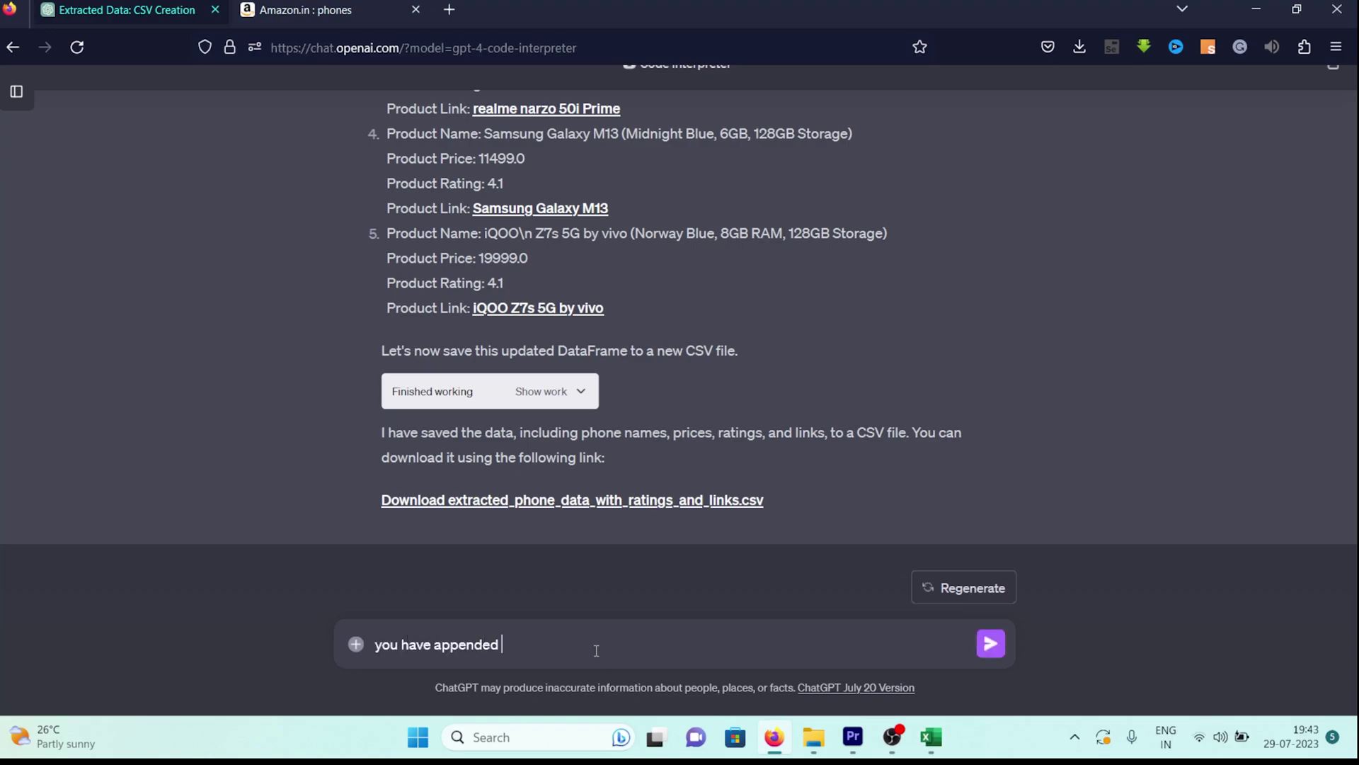
type("\"")
key("ctrl+v")
type("\" before")
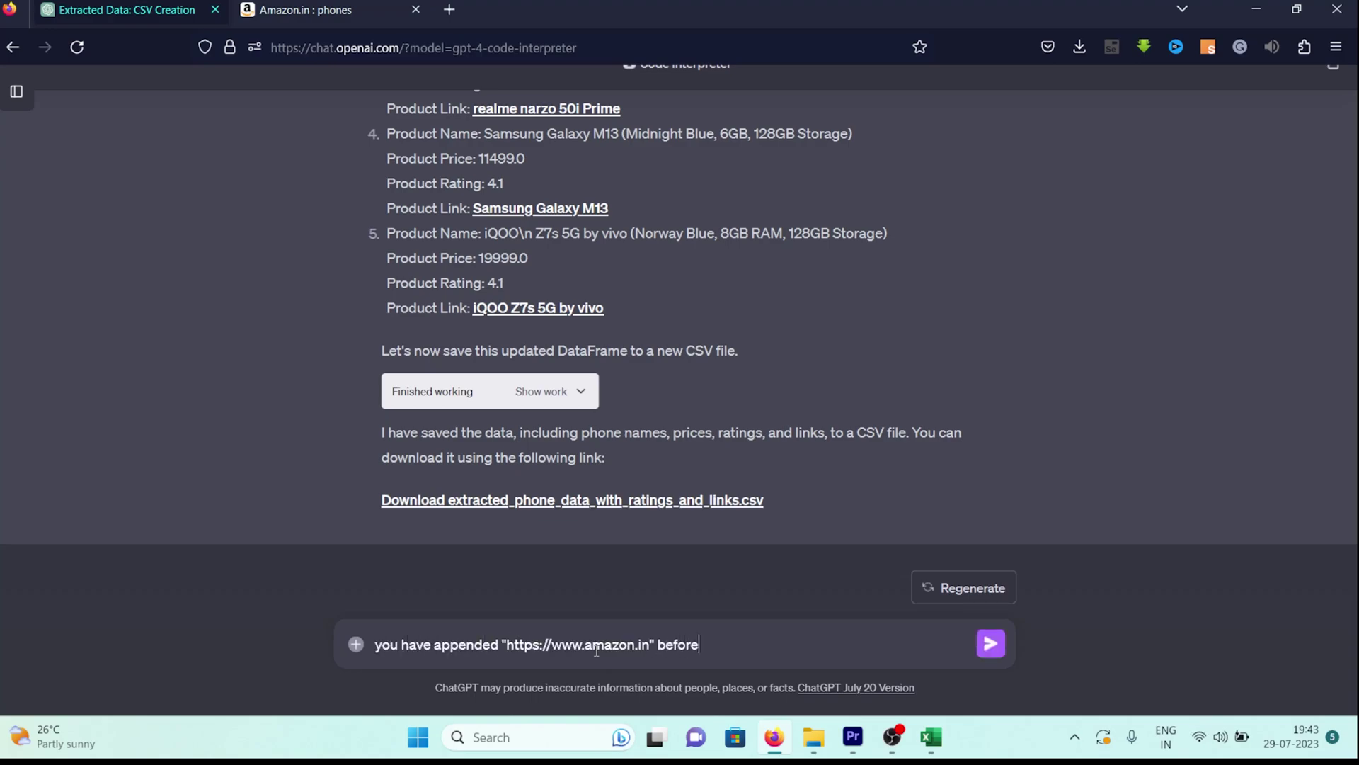
type(" every product link")
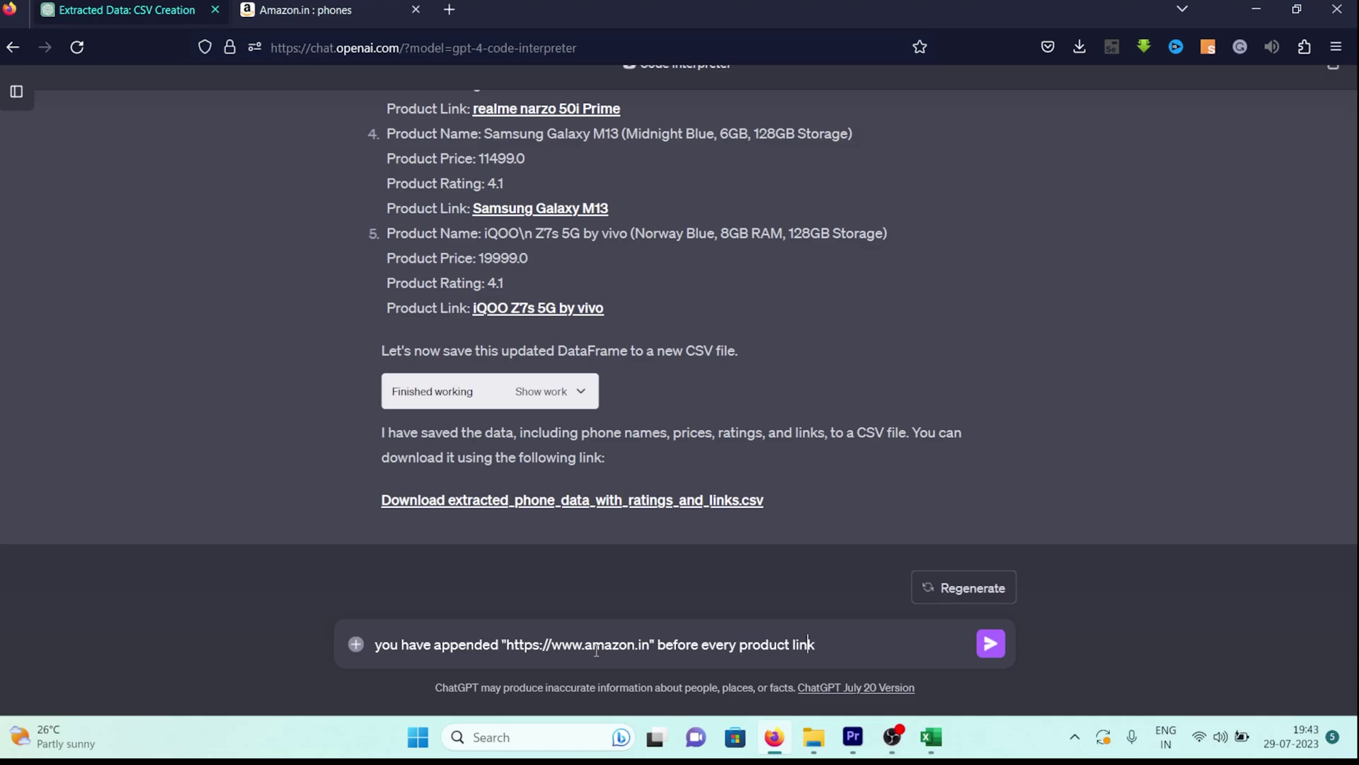
key("Return")
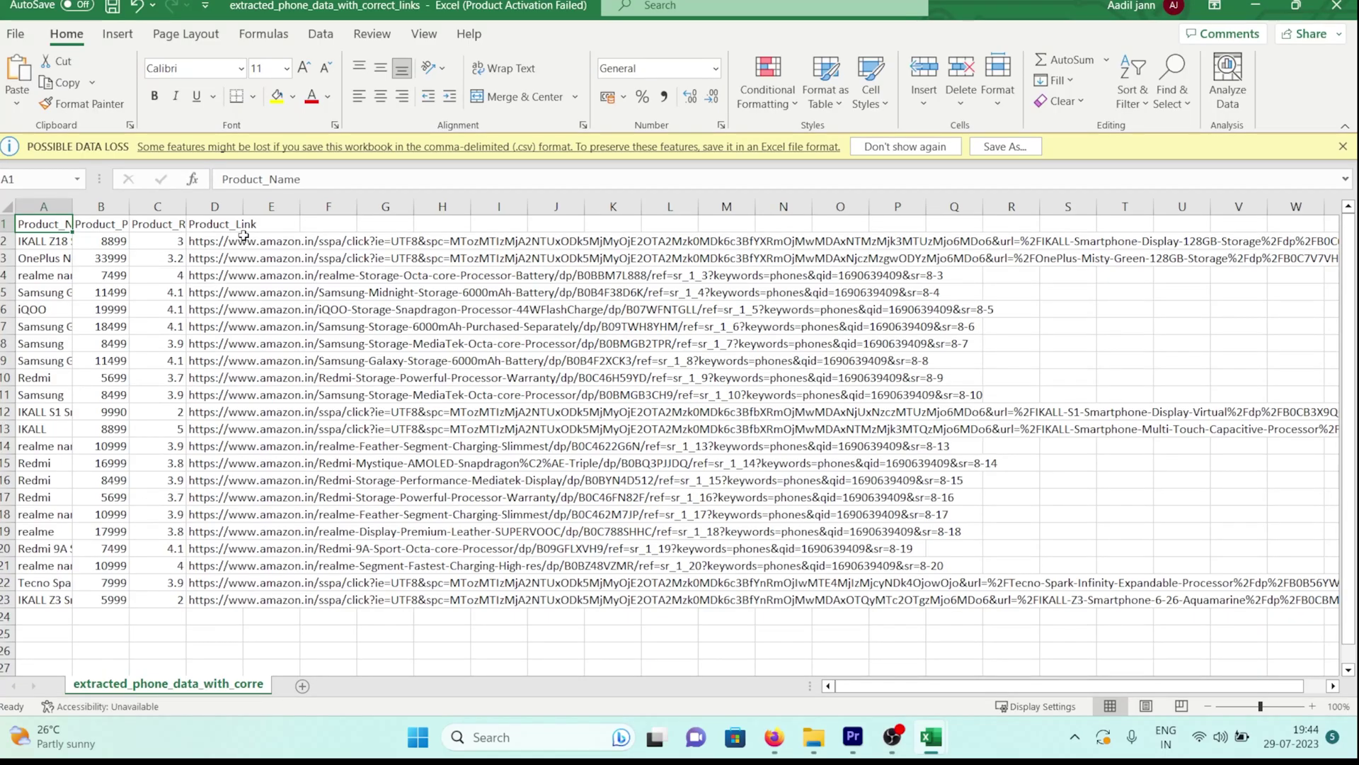
Copy the product link from cell D2 and load it in a new Firefox tab
left_click(210, 245)
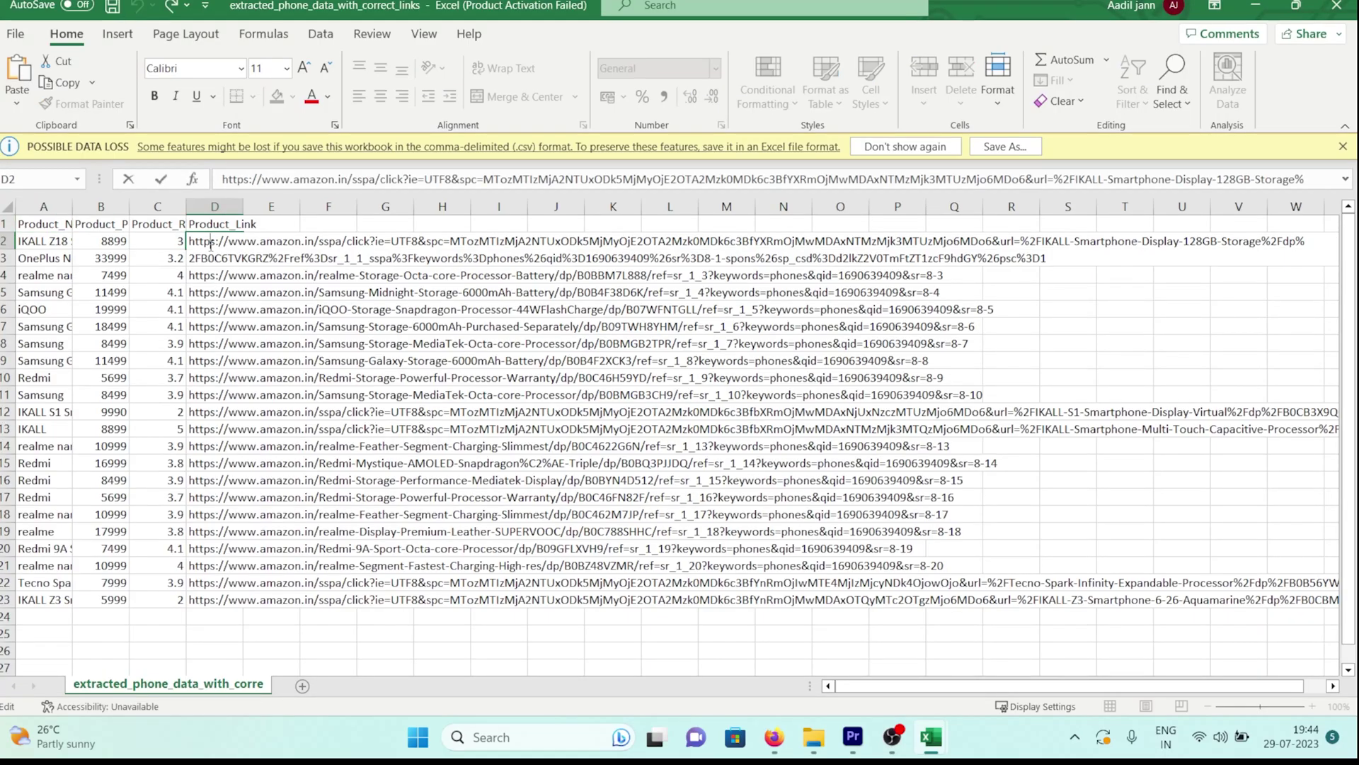
key("ctrl+a")
key("ctrl+c")
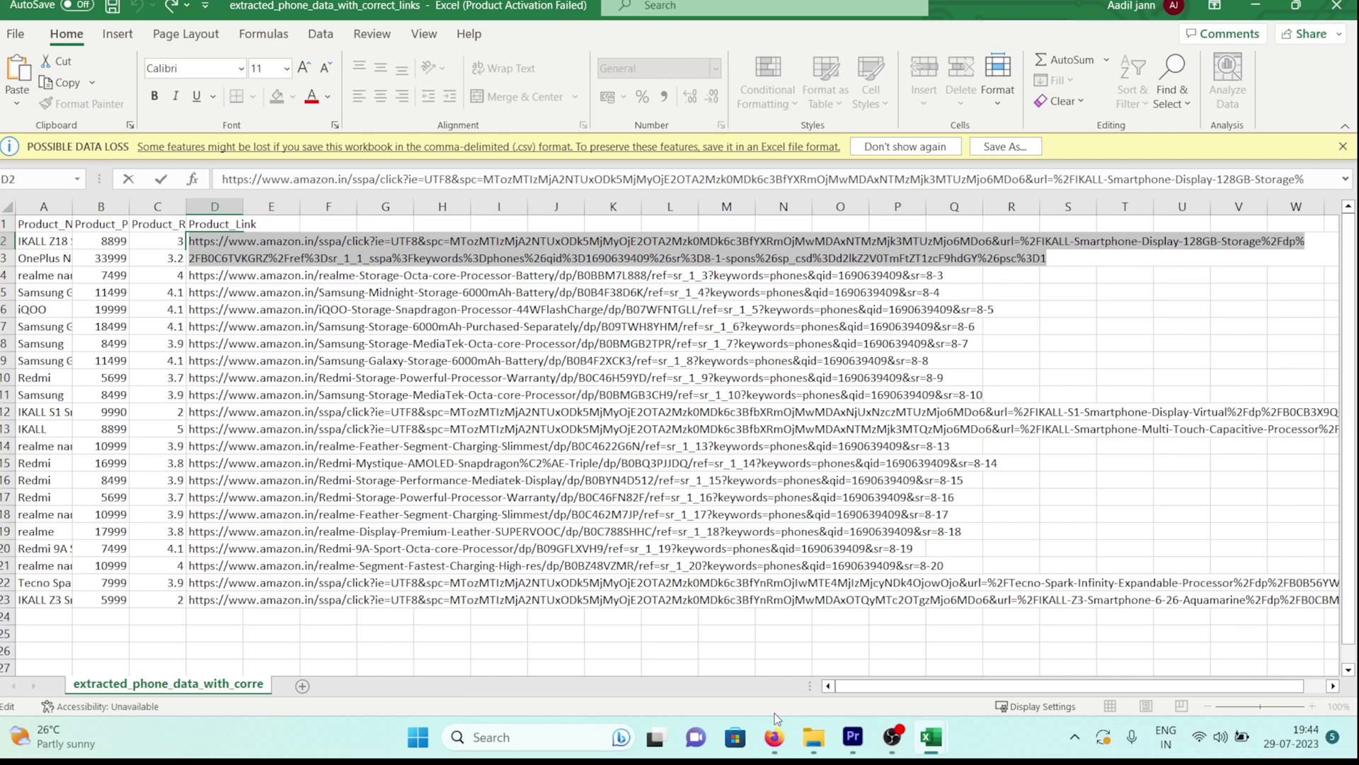
left_click(774, 737)
left_click(450, 10)
key("ctrl+v")
key("Return")
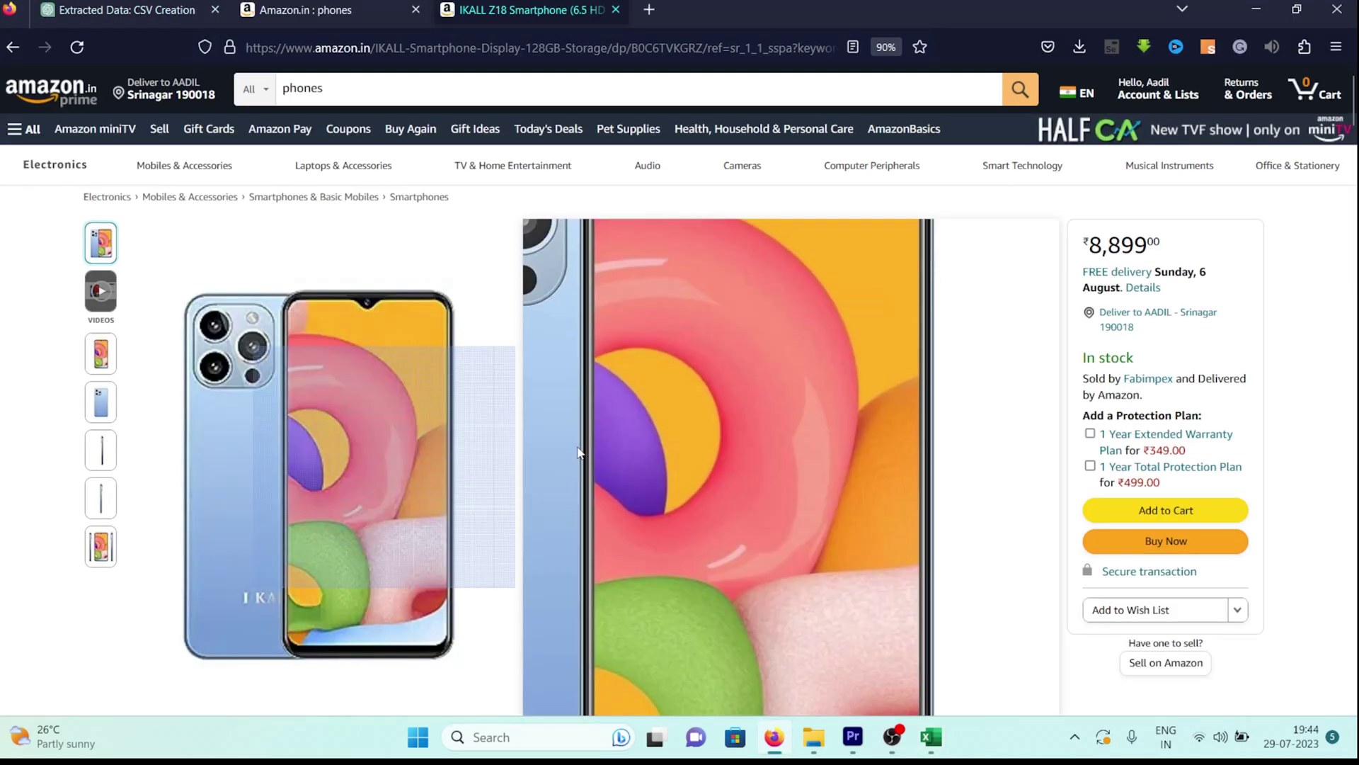
Compare the IKALL Z18 page's rating against the value 3 in cell C2
mouse_move(931, 737)
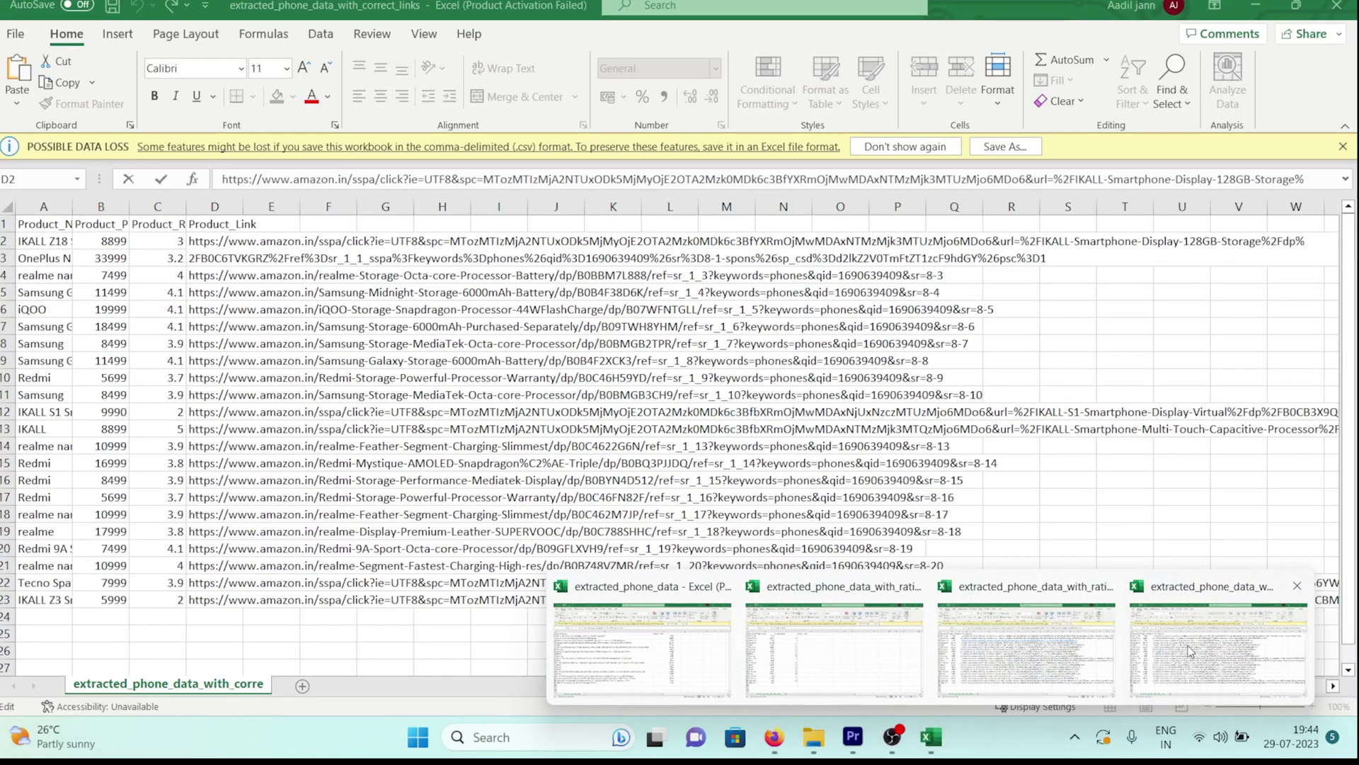
left_click(1191, 651)
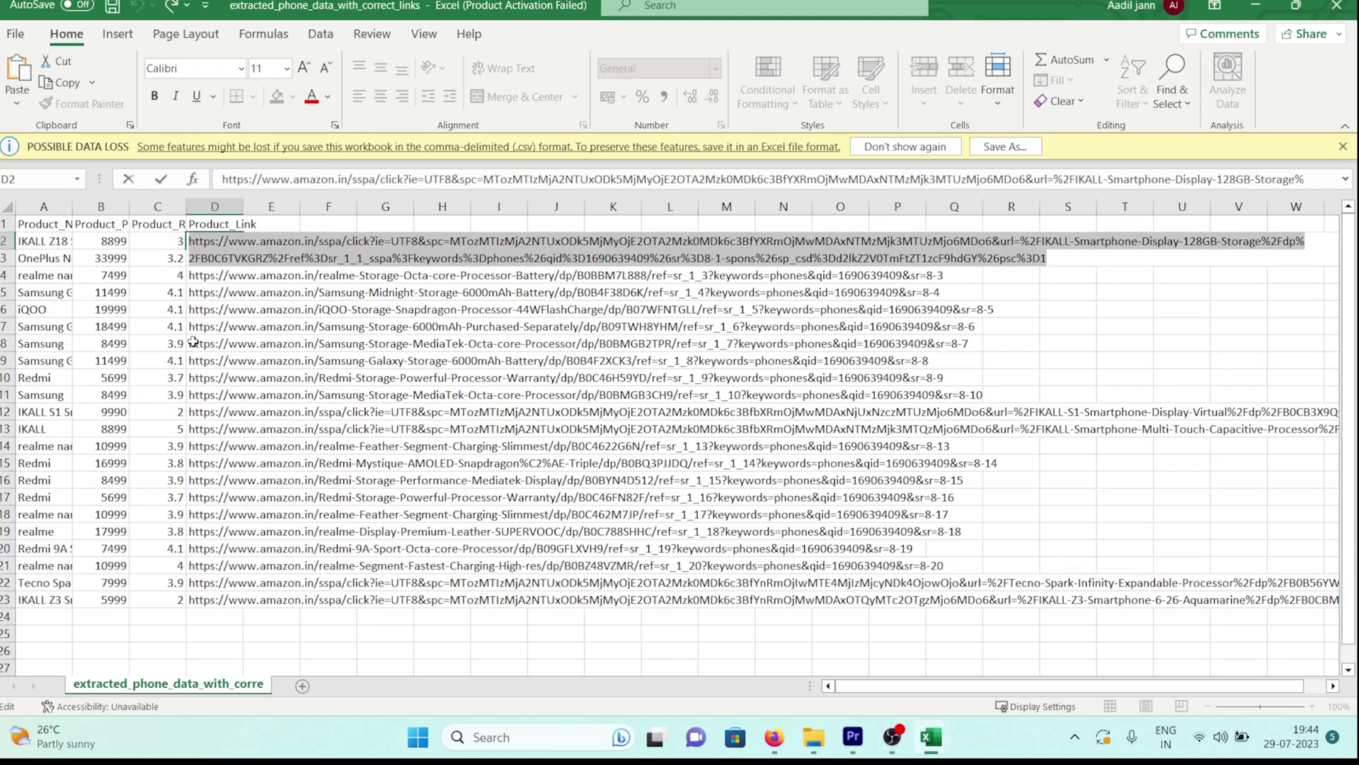
left_click_drag(173, 242, 190, 248)
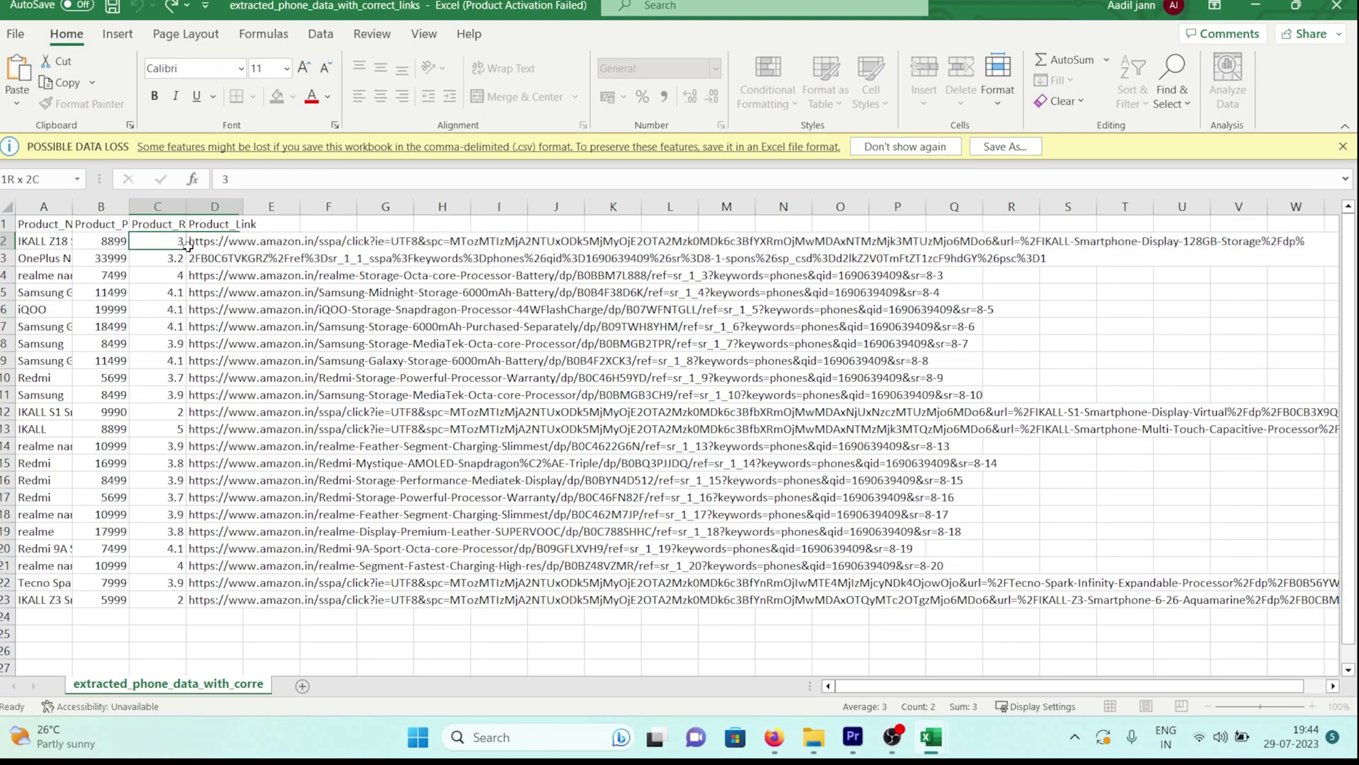
double_click(180, 241)
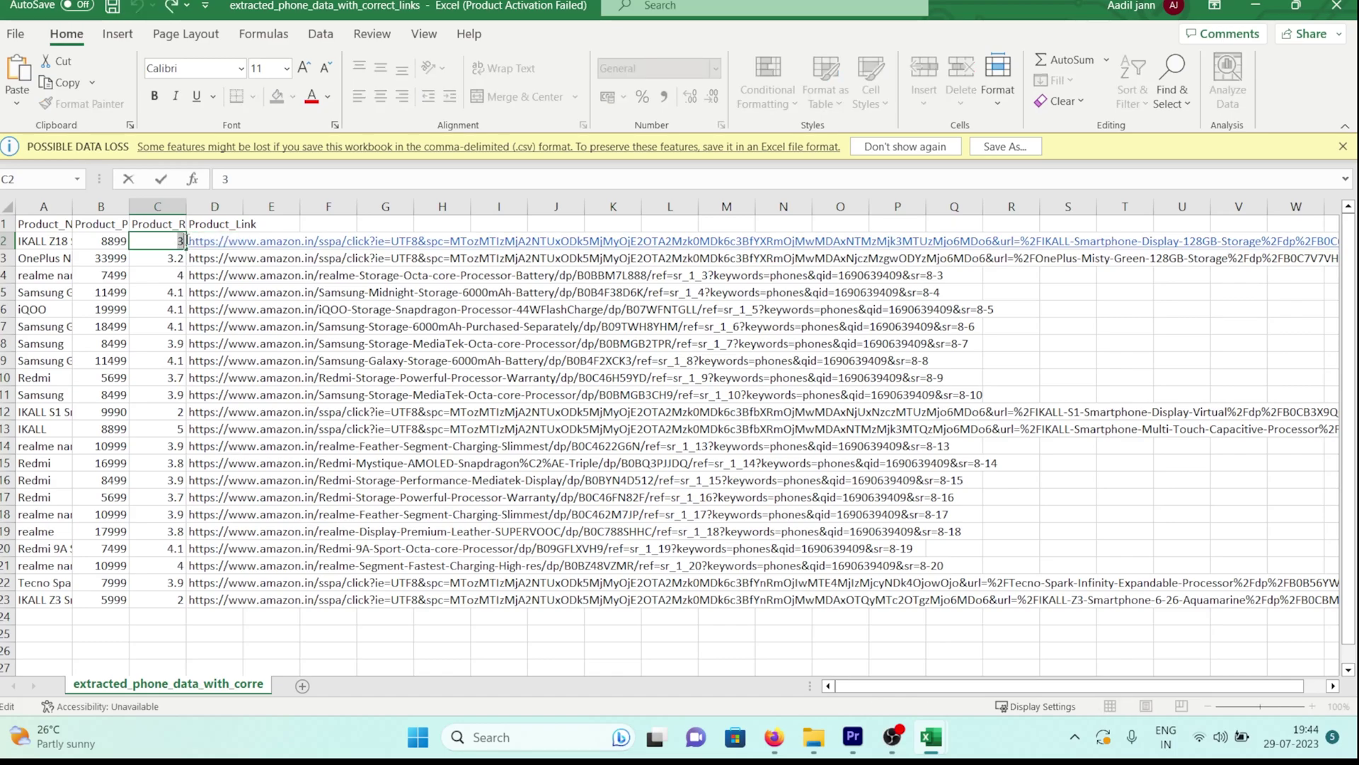
left_click(774, 747)
mouse_move(549, 309)
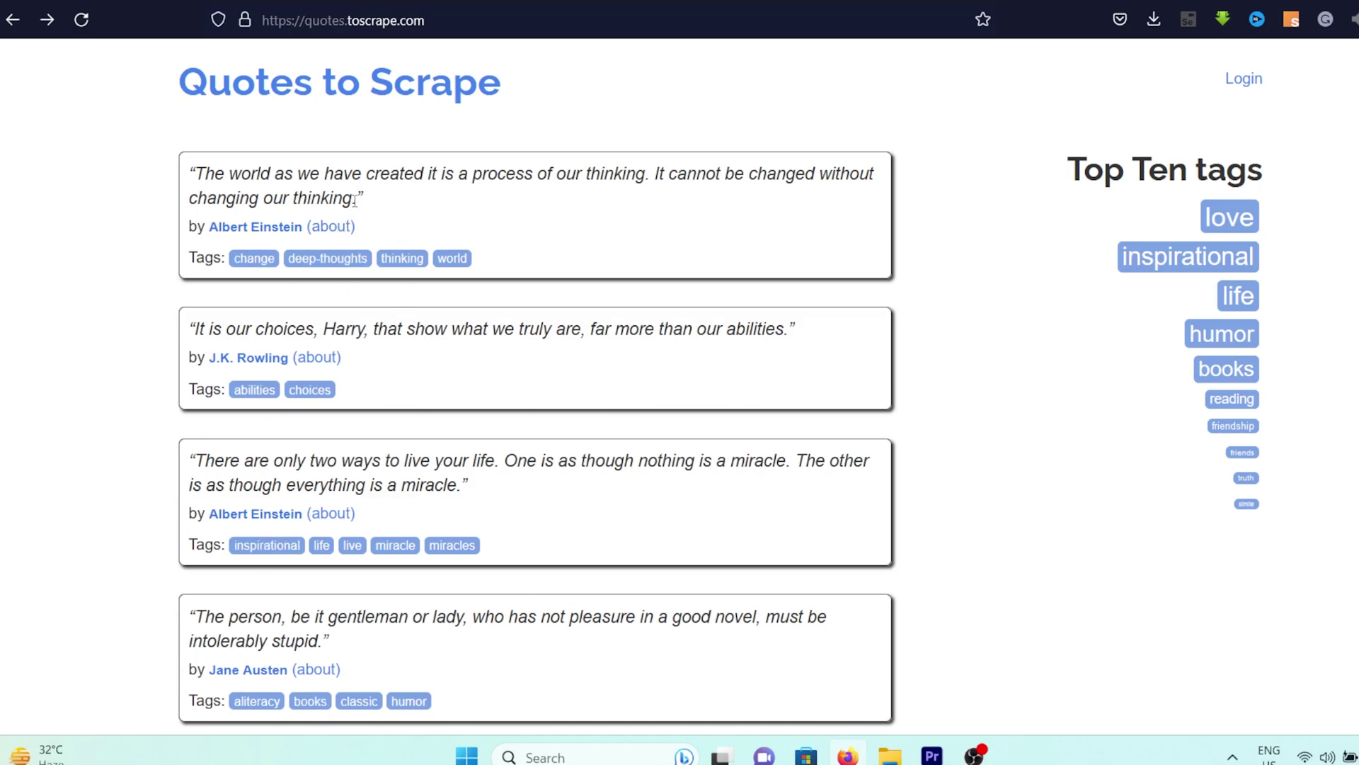
Highlight the first quote's text, its author Albert Einstein, and its tags line
left_click_drag(355, 200, 195, 174)
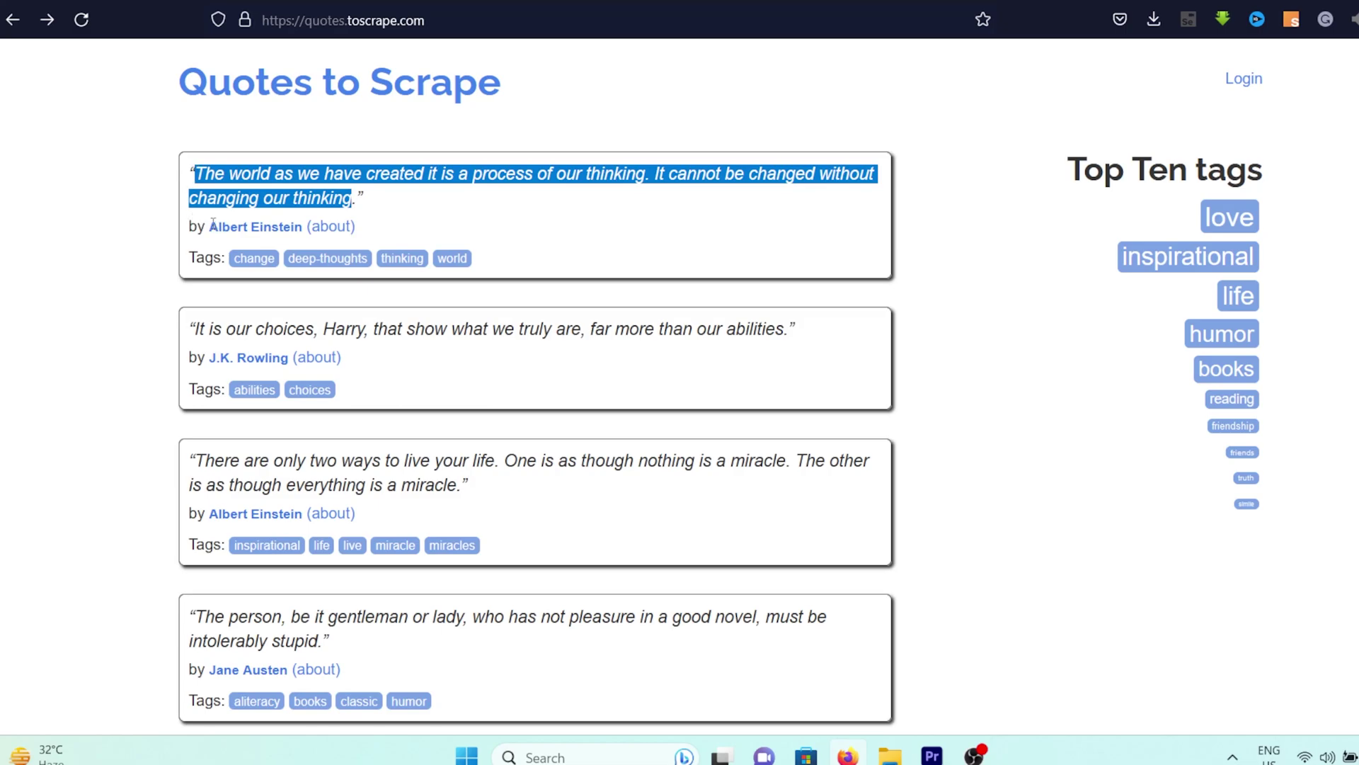
left_click_drag(213, 223, 354, 226)
left_click_drag(185, 258, 487, 283)
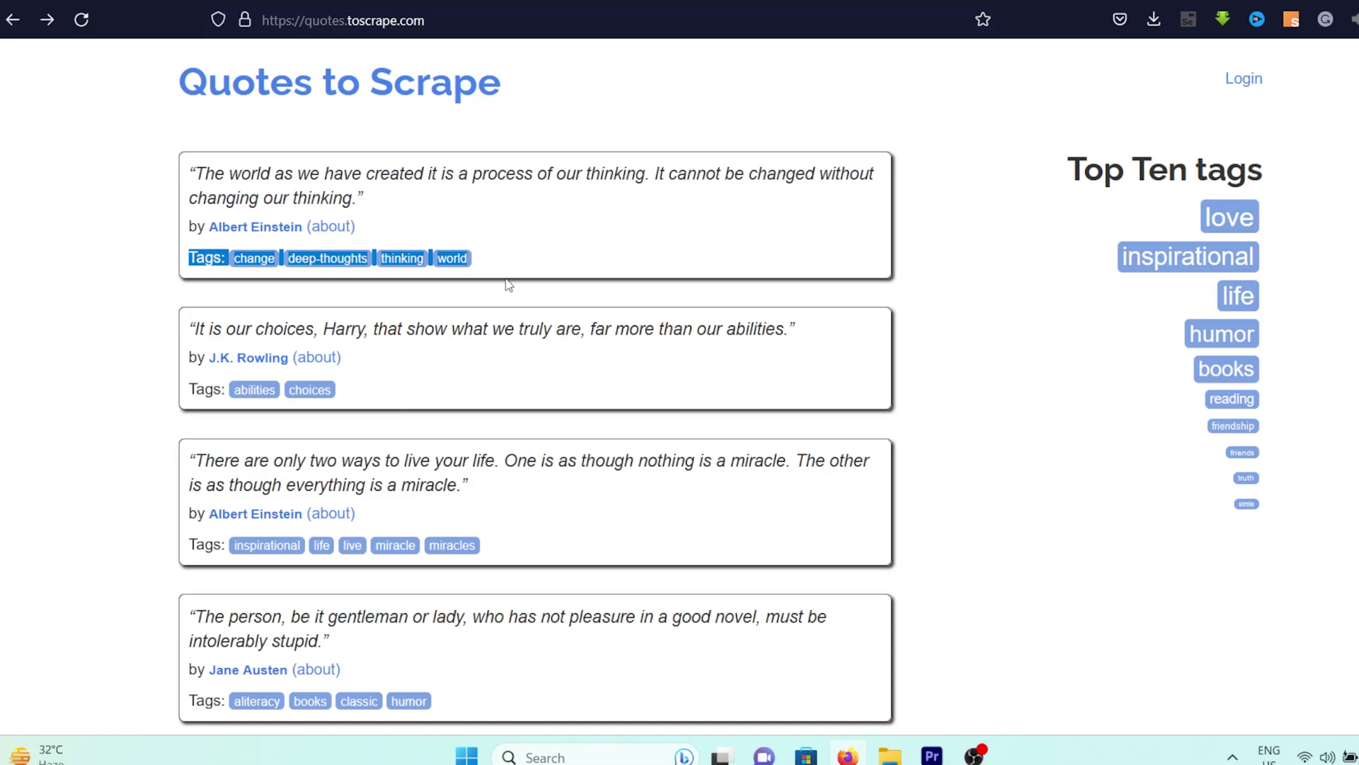
left_click(974, 271)
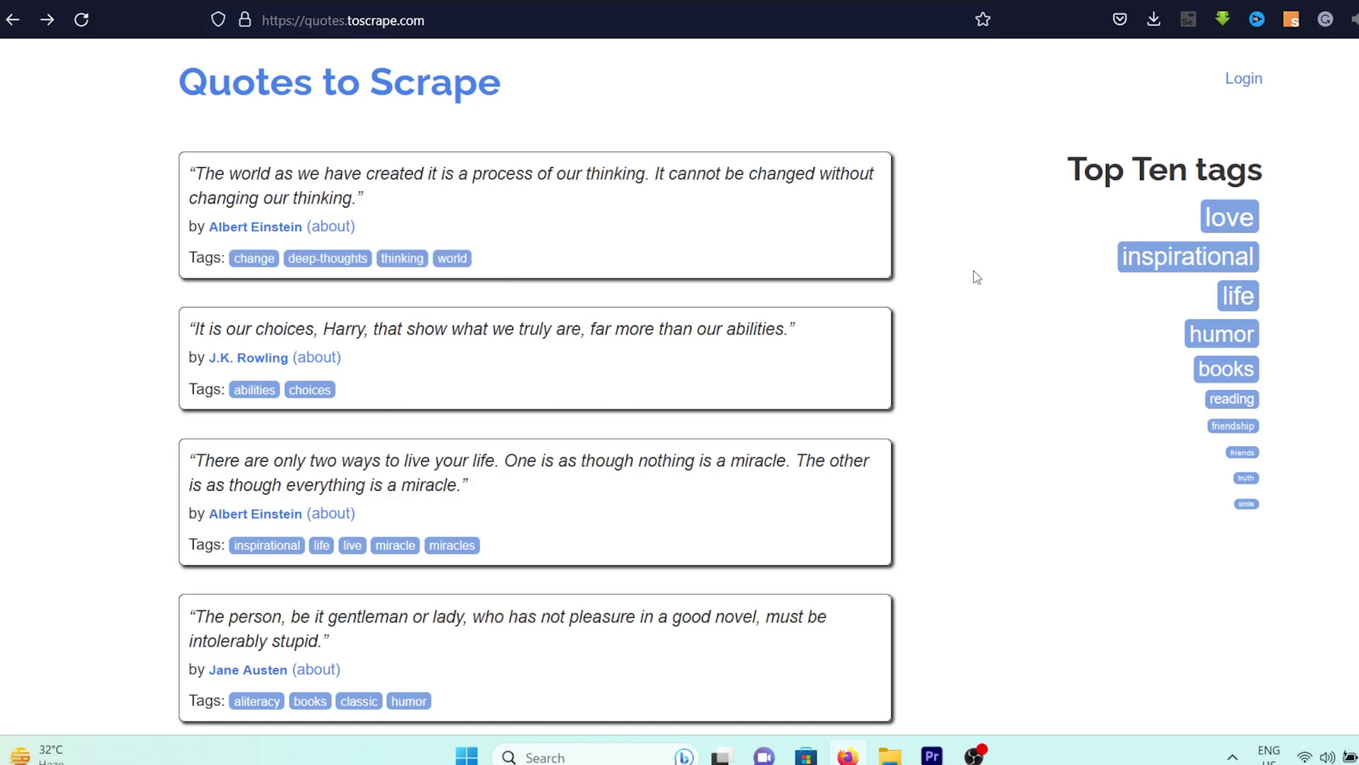
Save the quotes home page as the file Quotes to Scrape.htm
right_click(542, 241)
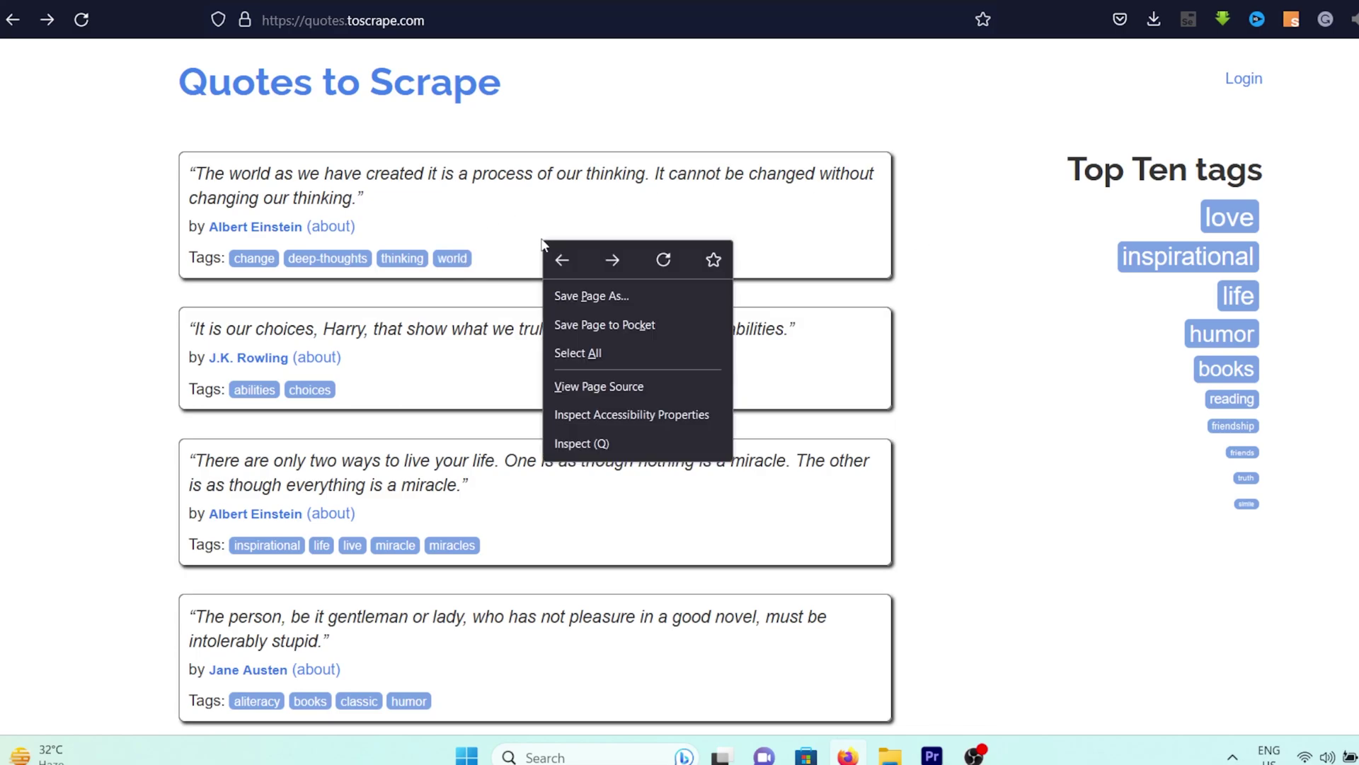
left_click(613, 293)
left_click(983, 607)
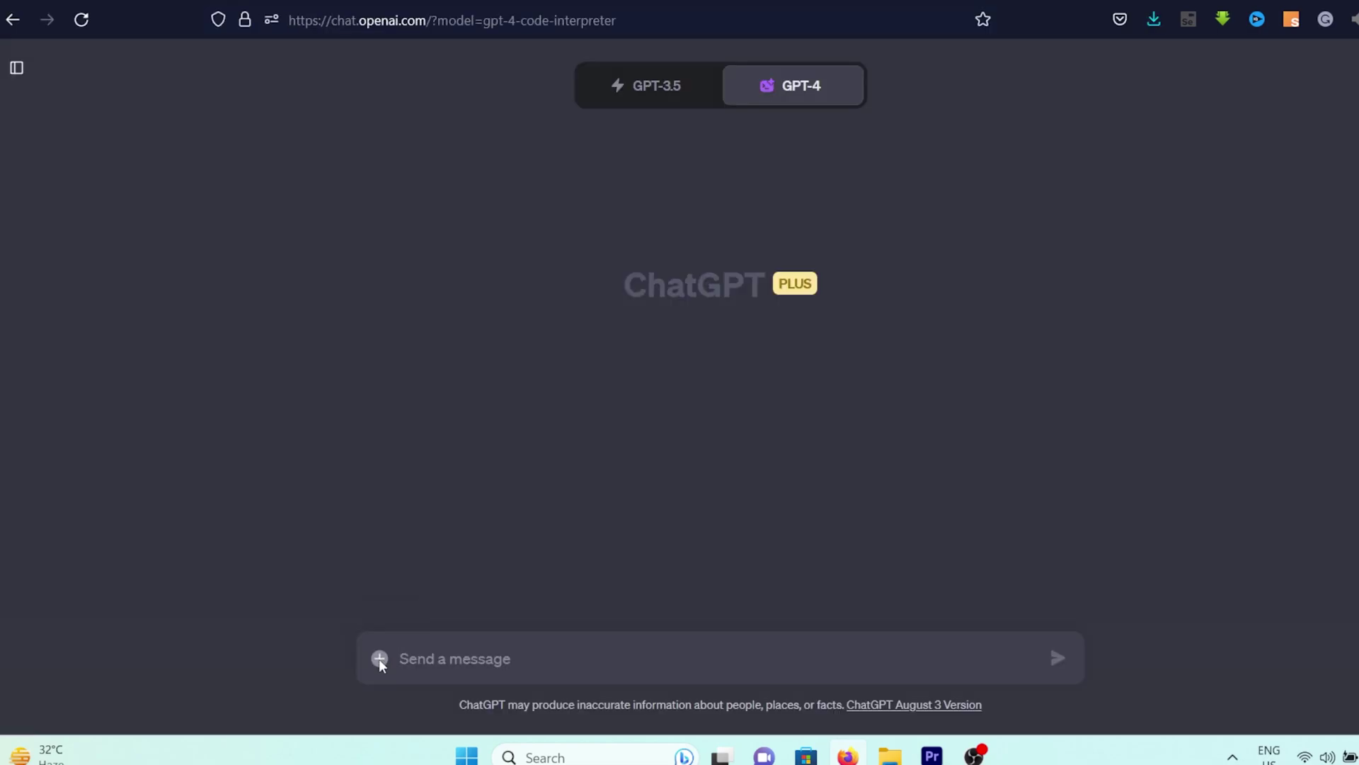
Attach Quotes to Scrape.htm to a new chat, with a prompt describing its quotes, authors and tags
left_click(379, 658)
left_click(239, 423)
double_click(237, 424)
type("this is")
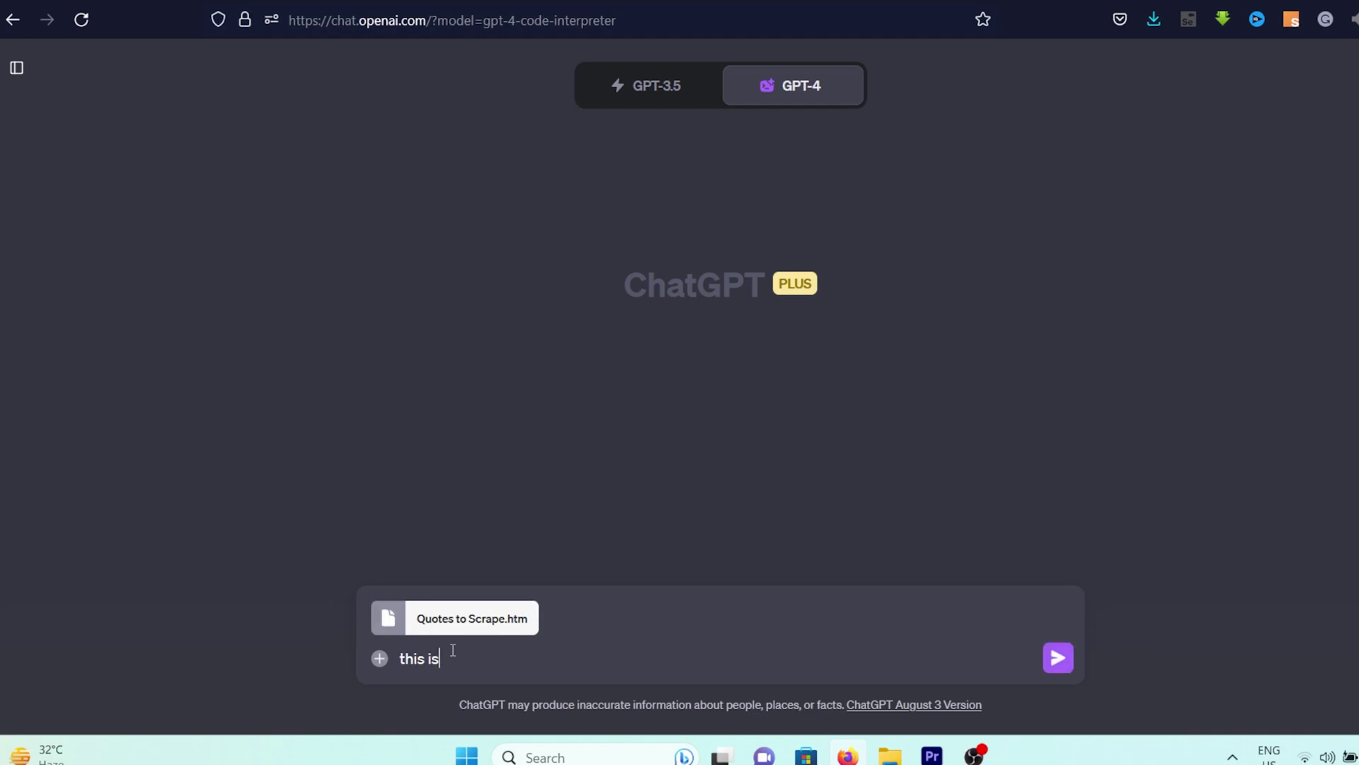
type(" a webpage containing various quotes")
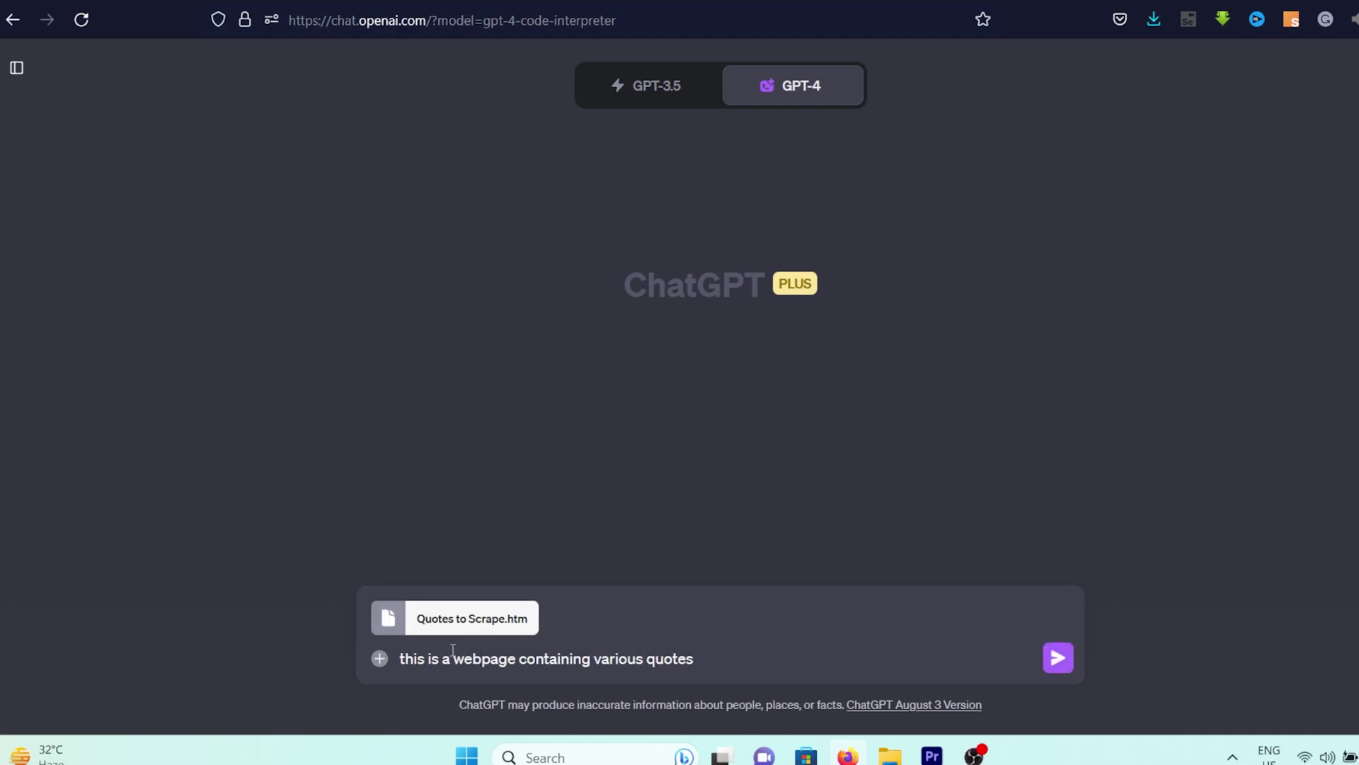
type(" and their authors and tags related t")
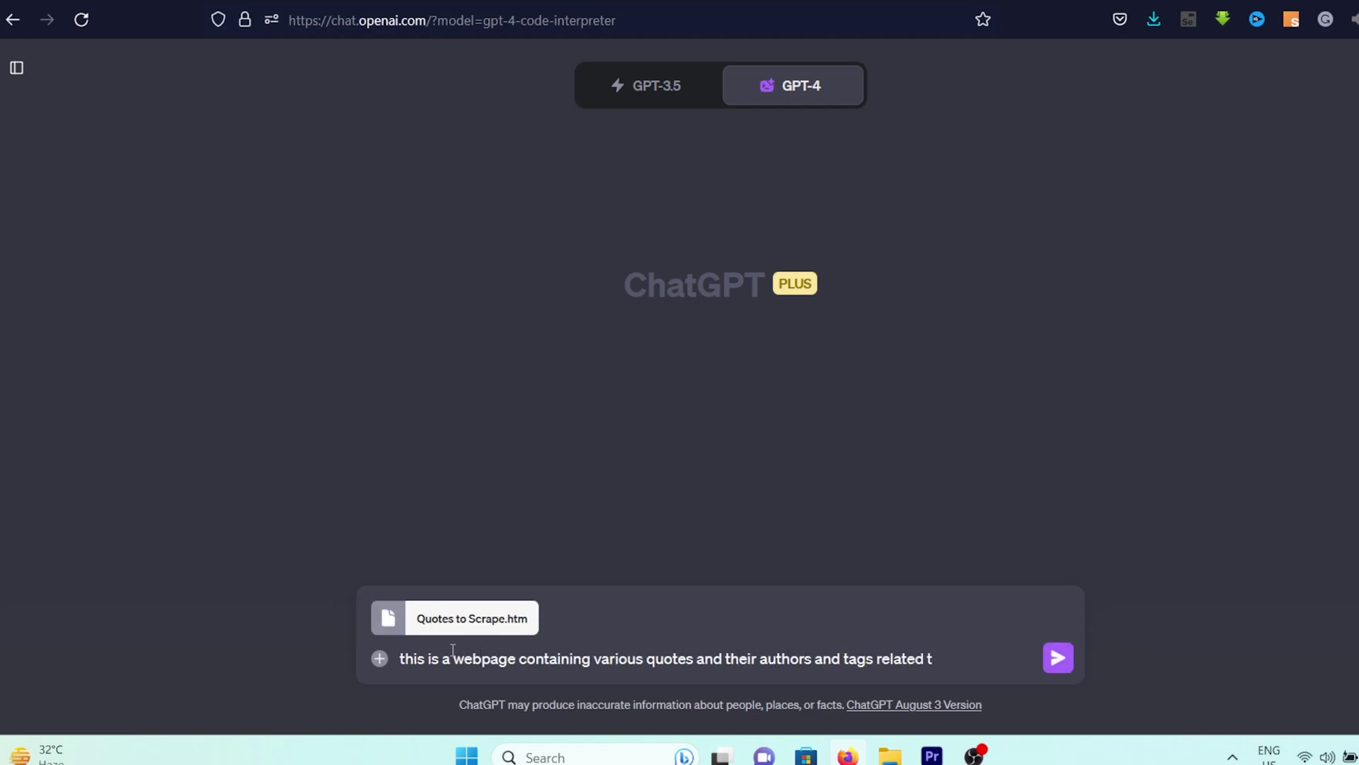
type("o a quote , i want you to extract all")
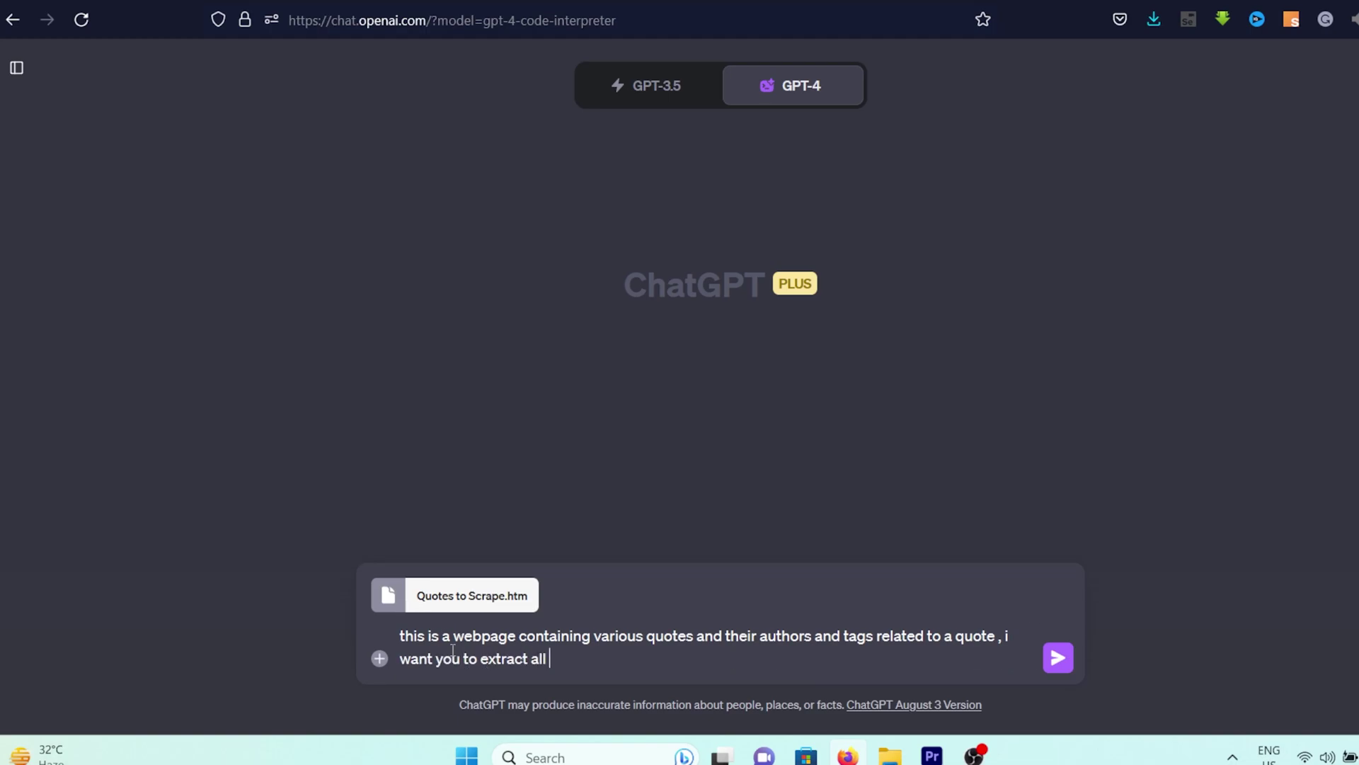
type(" the three pieces of info from this web page and store it in a csv file")
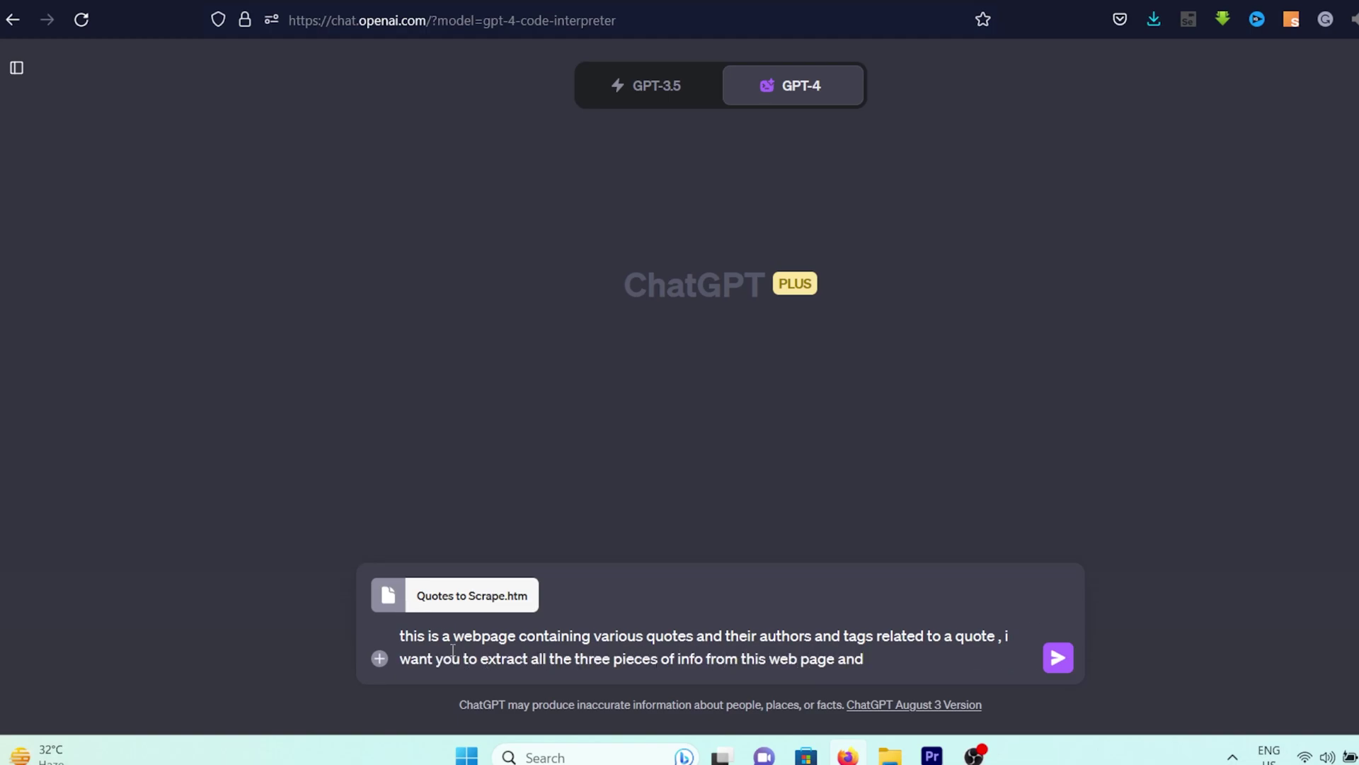
Send the extraction request, then review the reply's page-structure notes and extracted data summary
left_click(1063, 664)
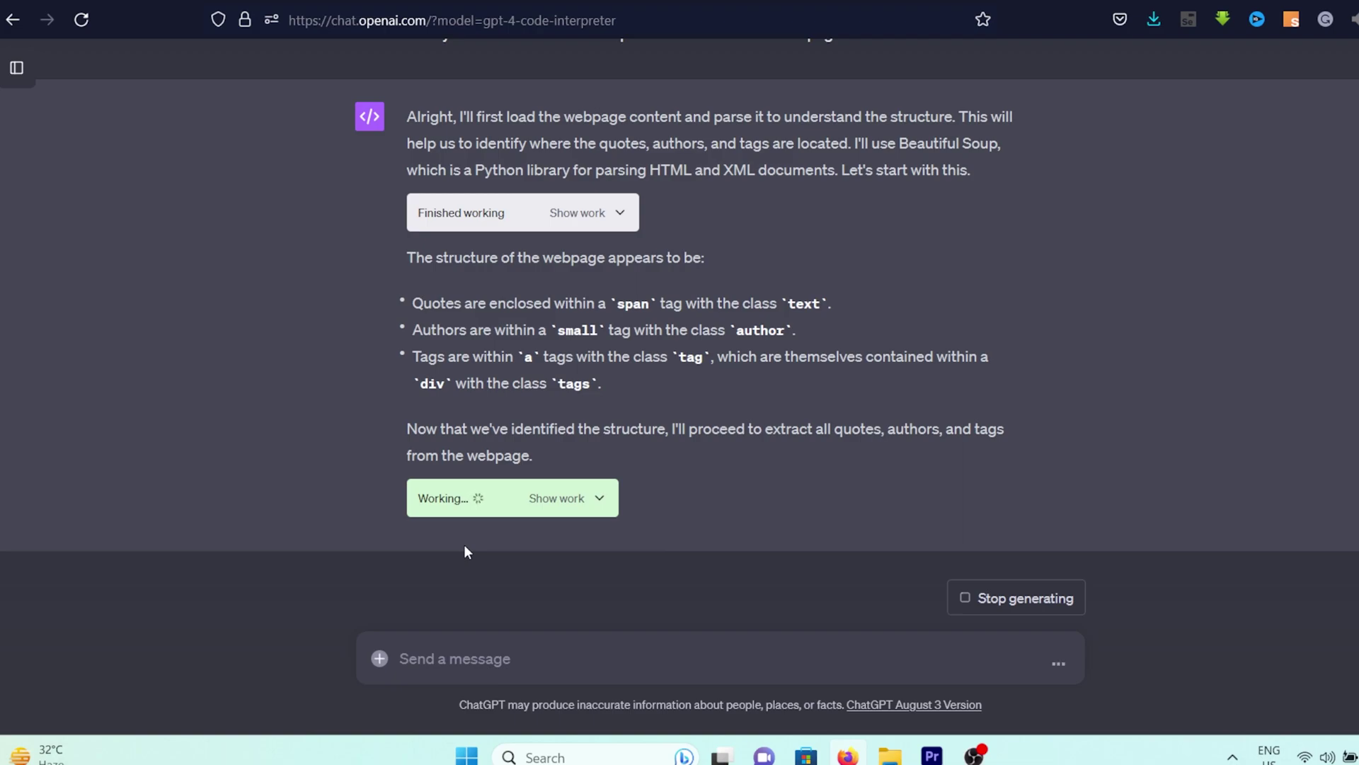
left_click_drag(414, 303, 617, 393)
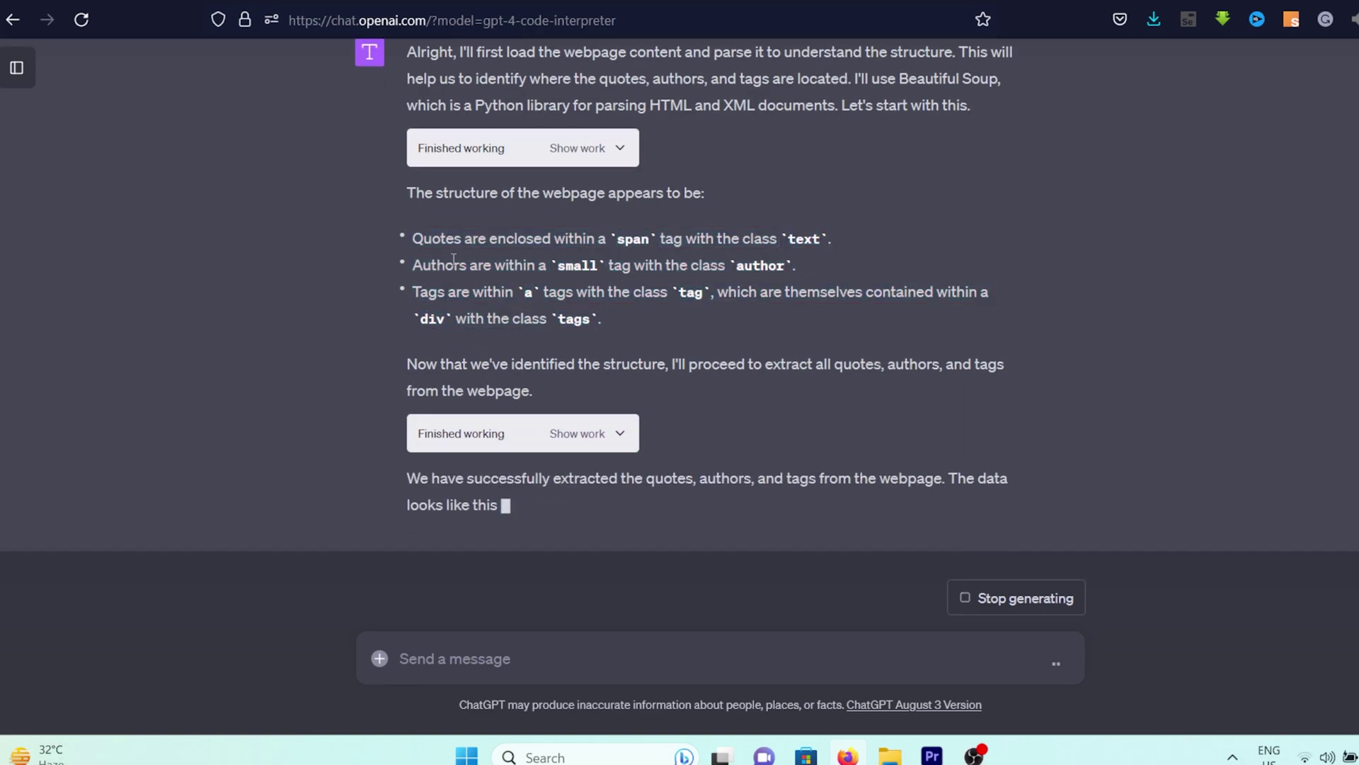
left_click_drag(415, 241, 665, 236)
left_click_drag(409, 236, 789, 573)
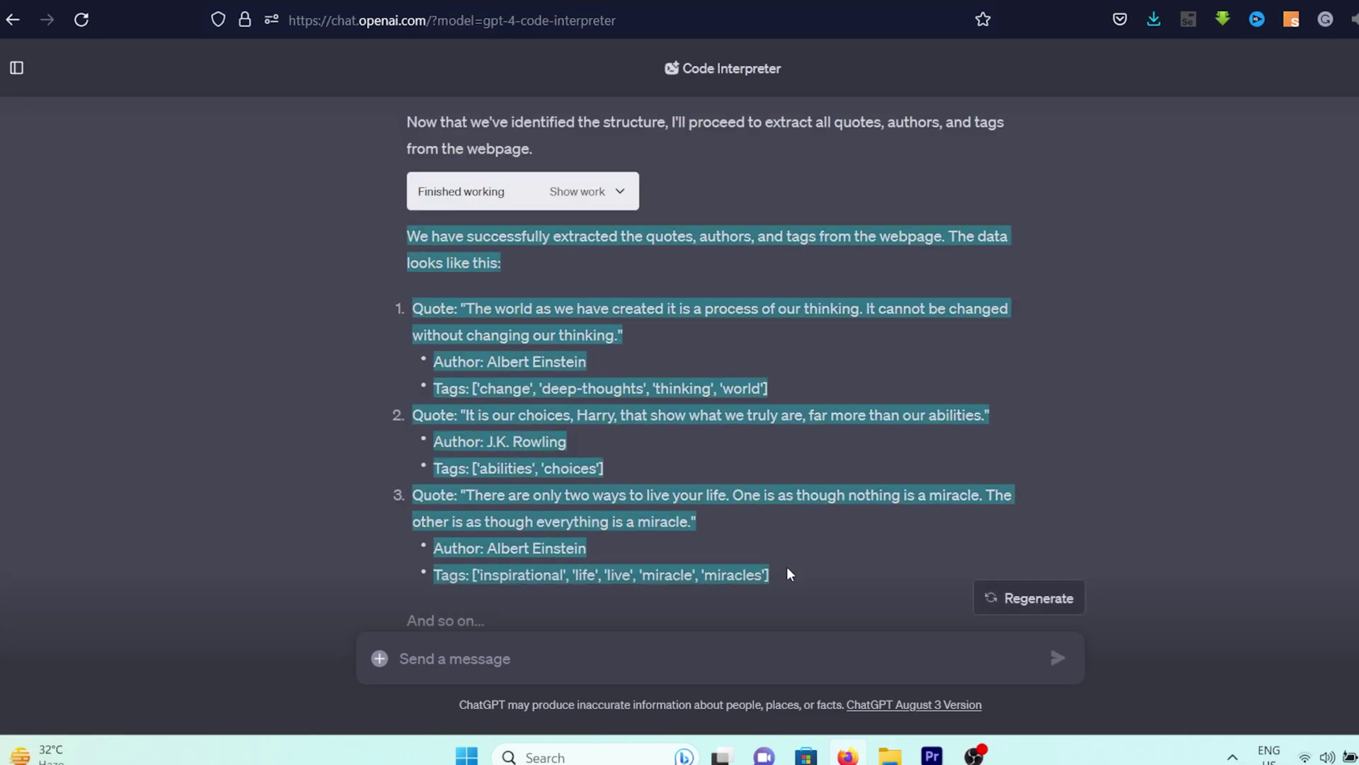
scroll(545, 461, "down", 5)
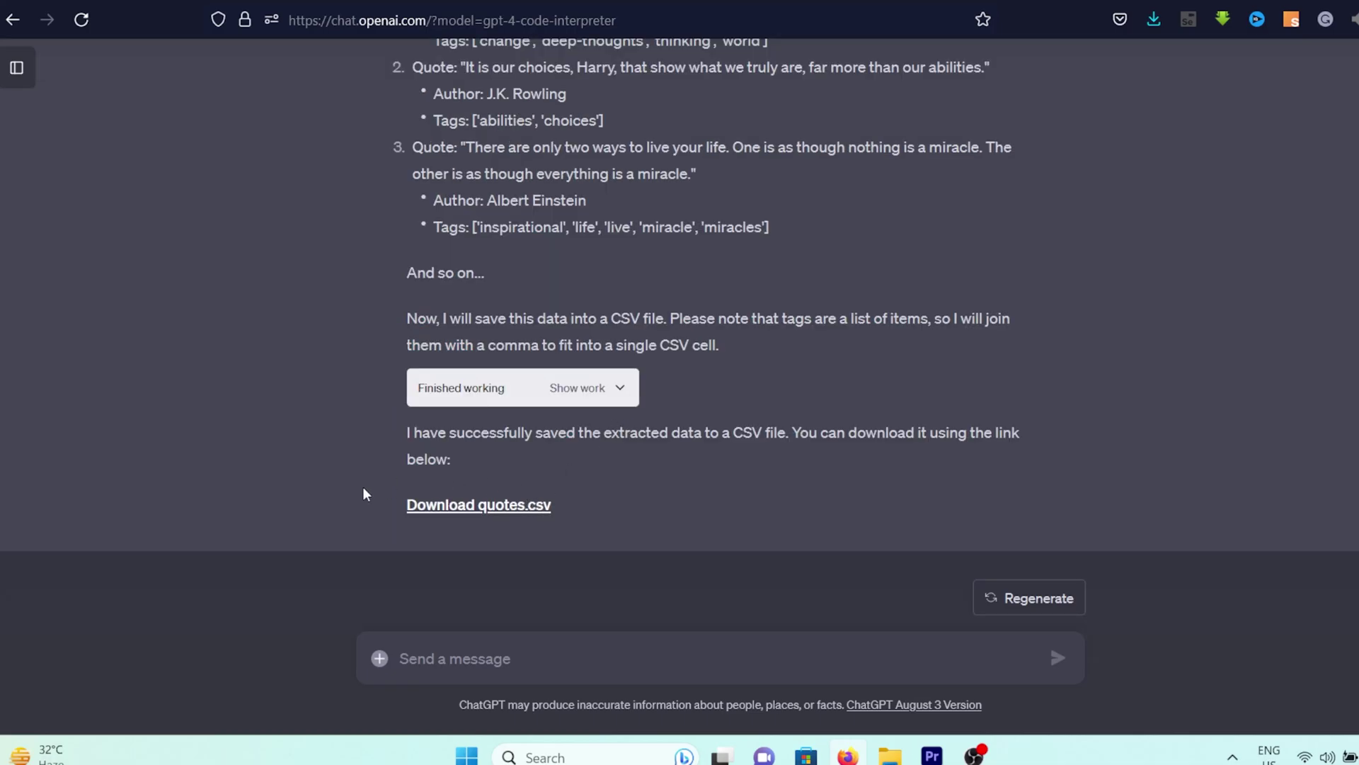
Download quotes.csv and copy the stray â€œ characters from cell A2
left_click(472, 507)
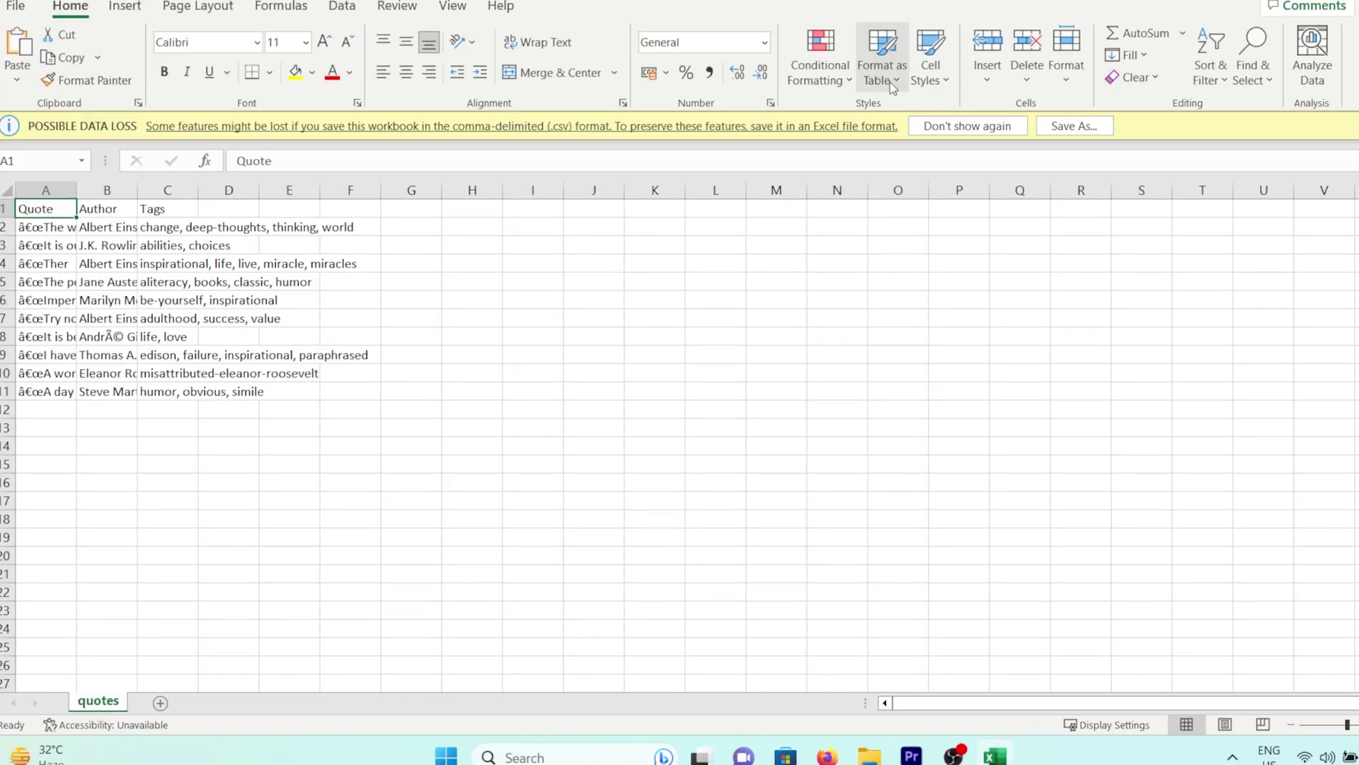
double_click(46, 227)
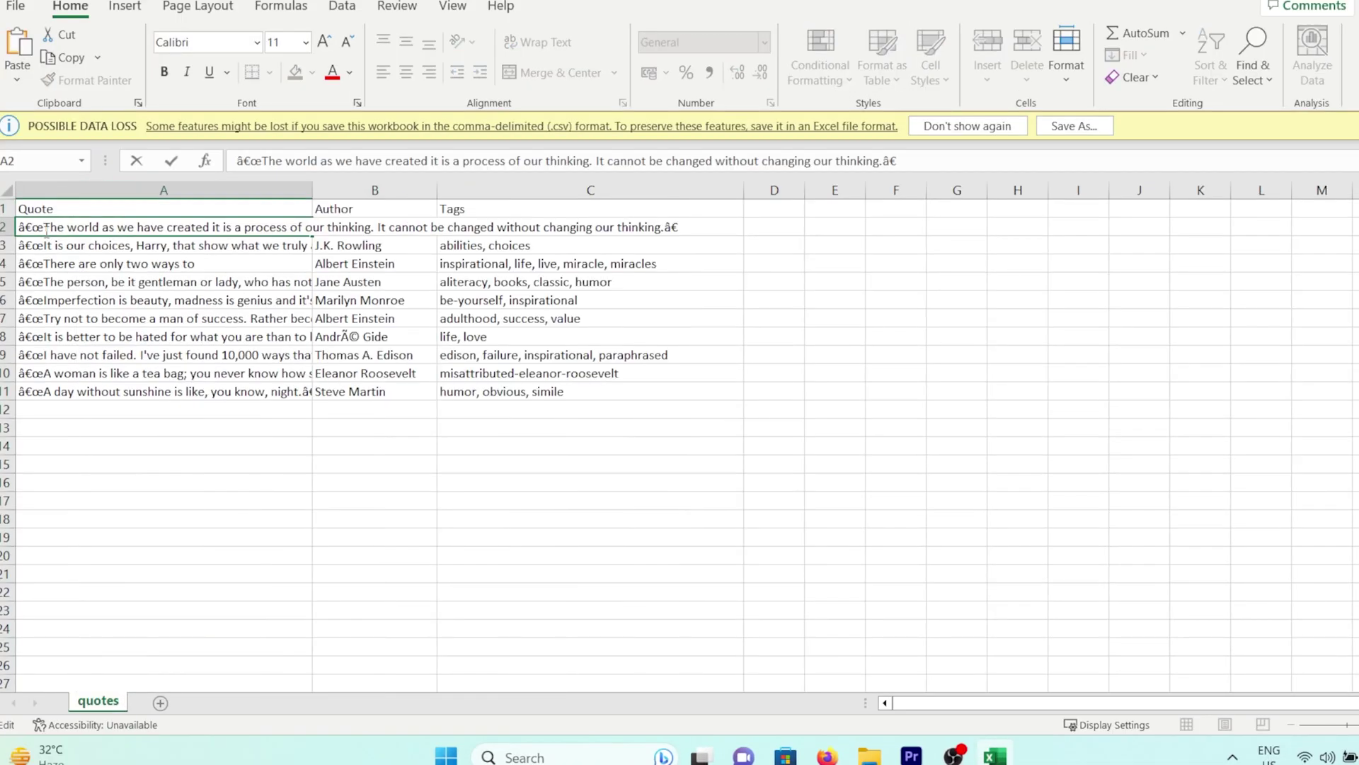
left_click_drag(45, 228, 8, 228)
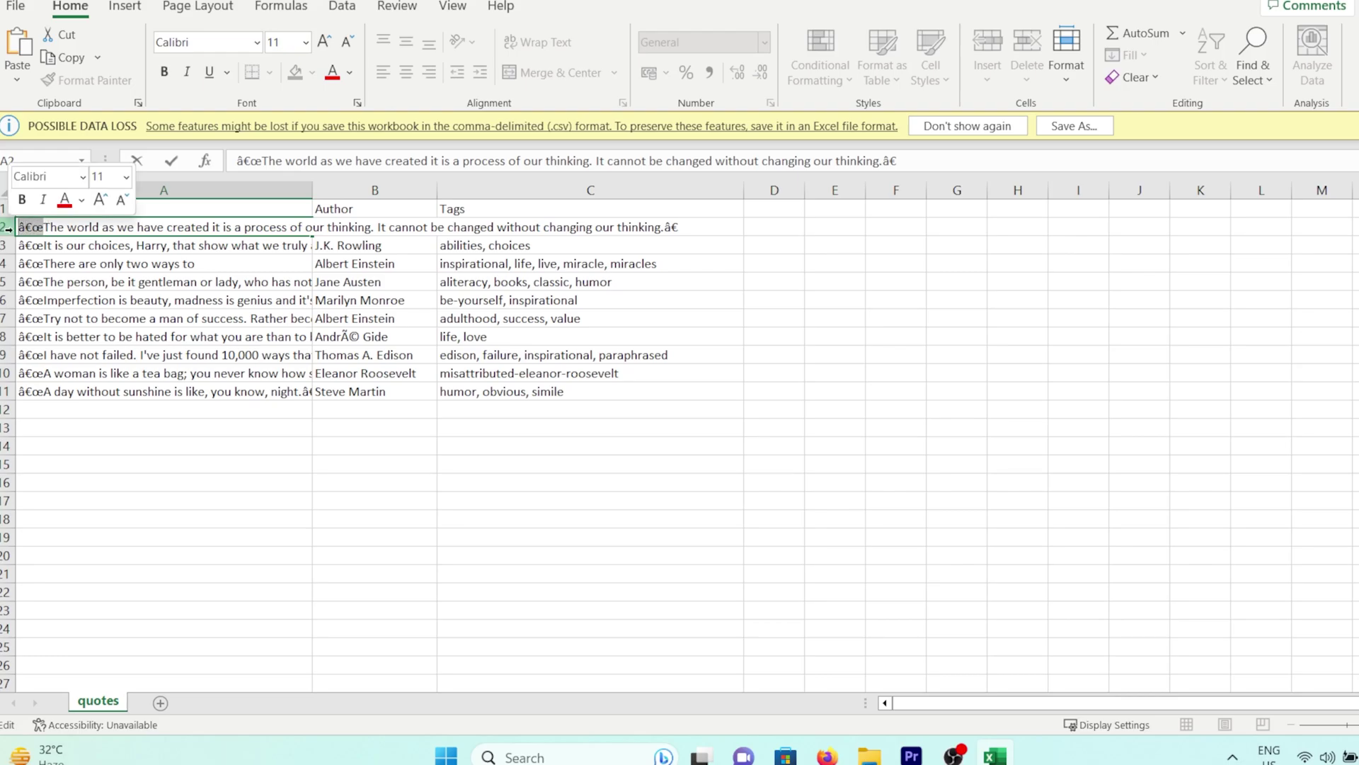
right_click(33, 226)
left_click(78, 267)
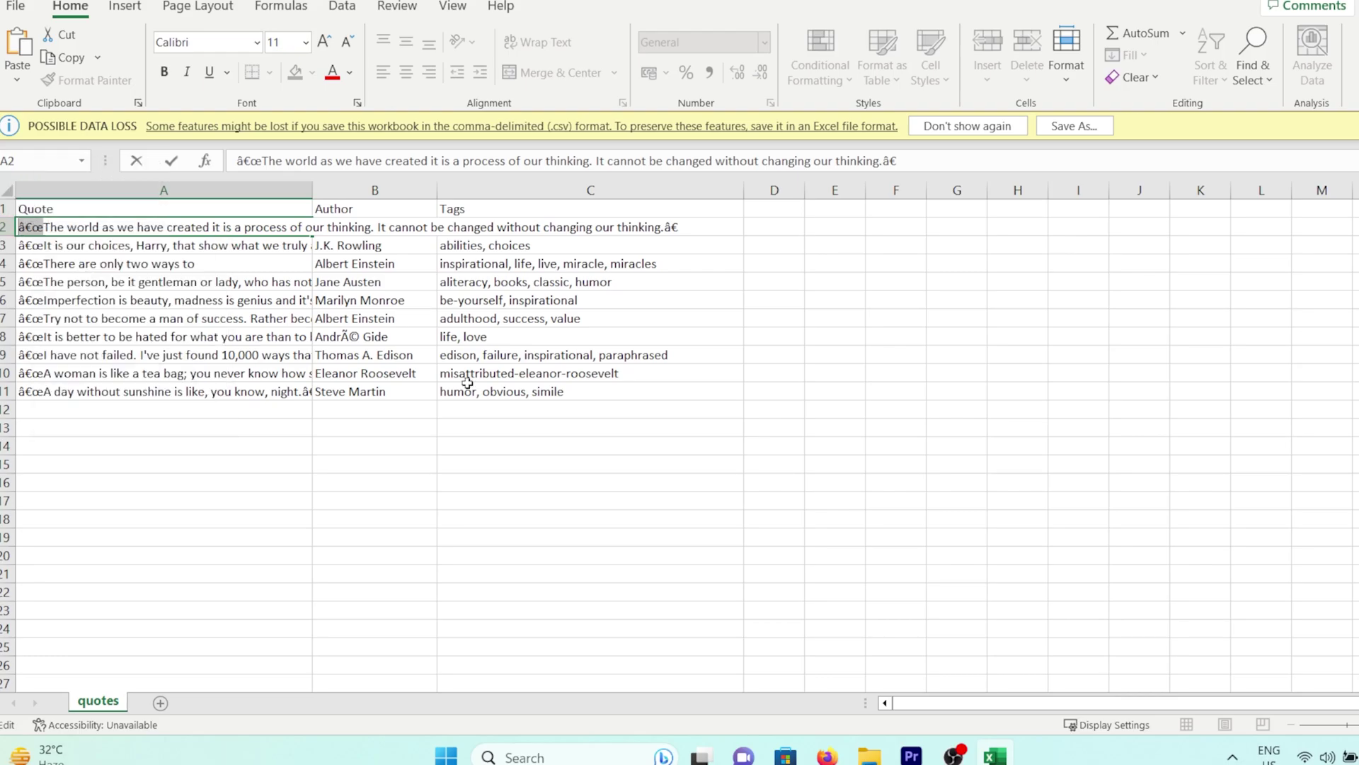
Ask ChatGPT to remove the â€œ appended to every quote, then widen column A
left_click(475, 652)
type("there i")
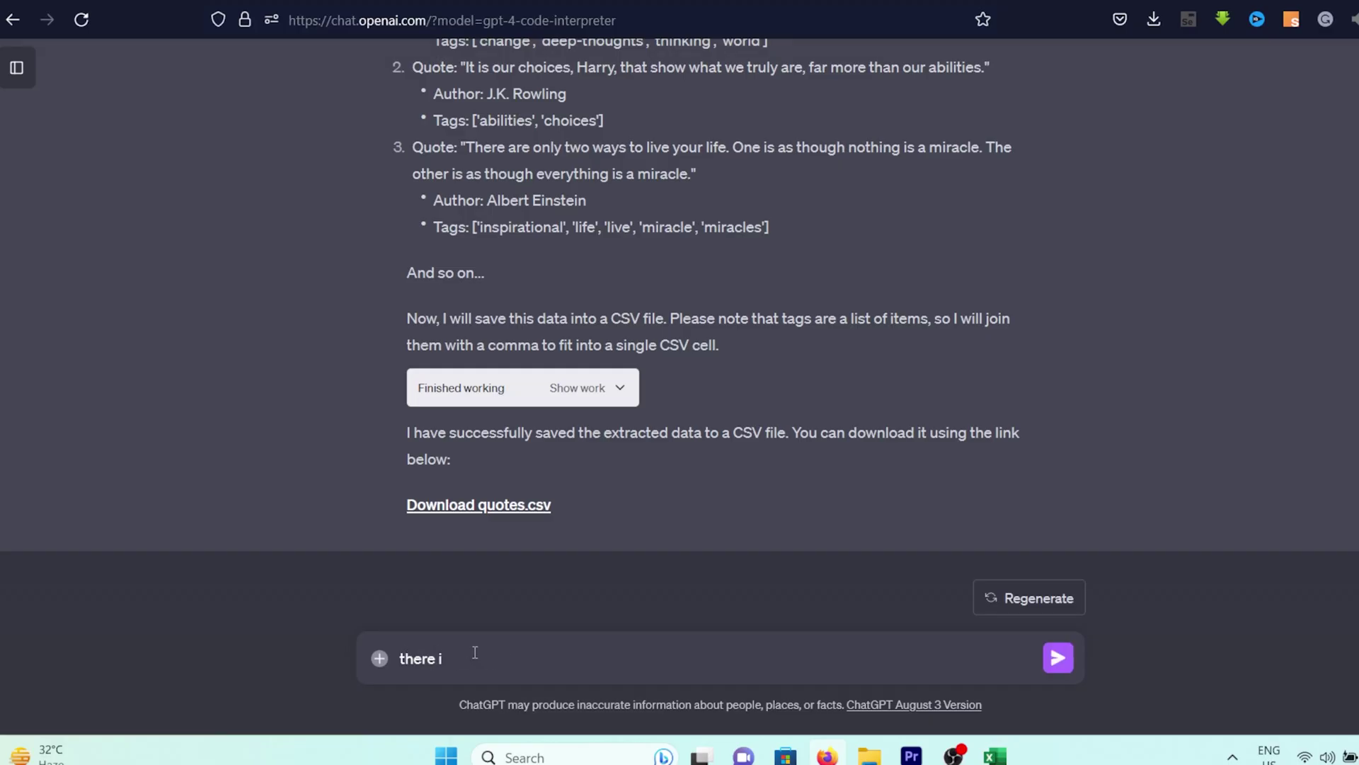
type("s this \"")
key("ctrl+v")
type("\" appended to every quote please remove this")
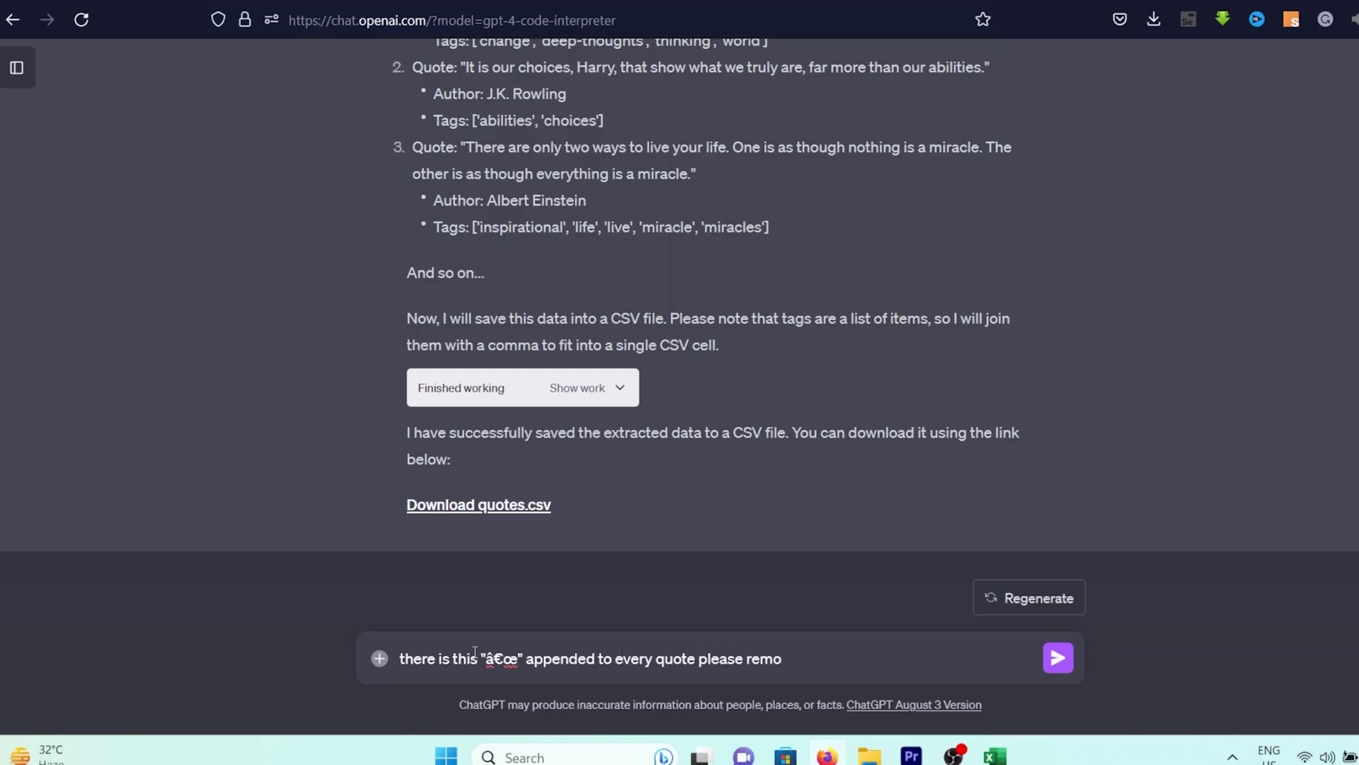
key("Return")
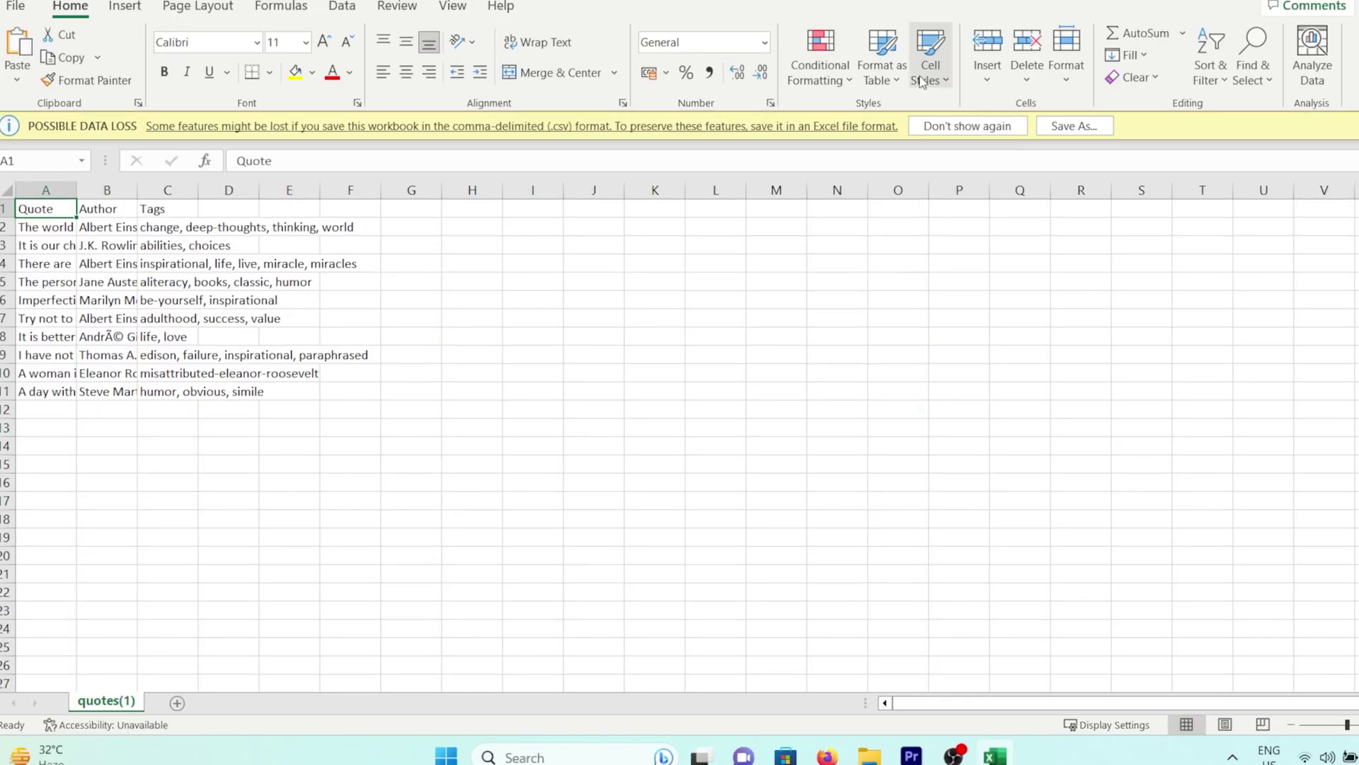
left_click_drag(76, 189, 329, 191)
key("alt+Tab")
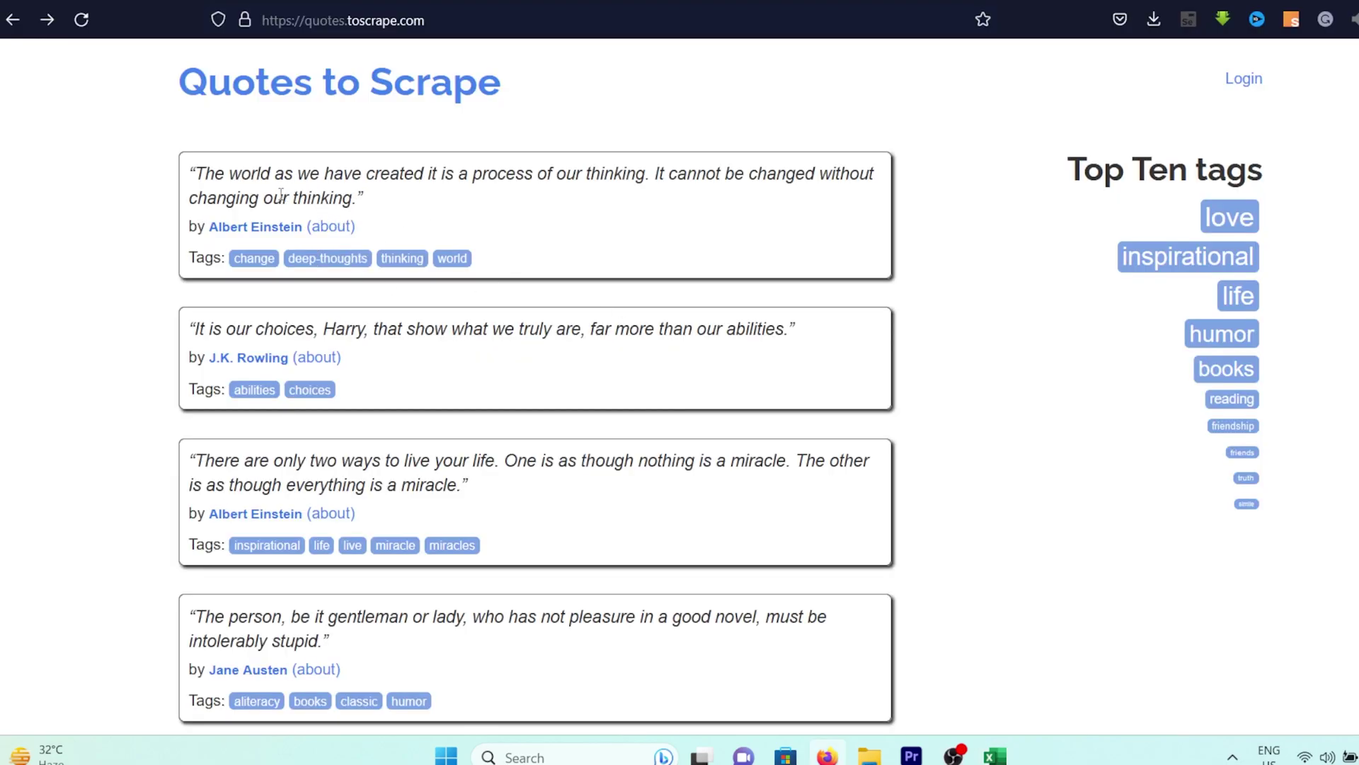
Edit the quotes site URL's page number to try /page/200/
scroll(493, 381, "down", 10)
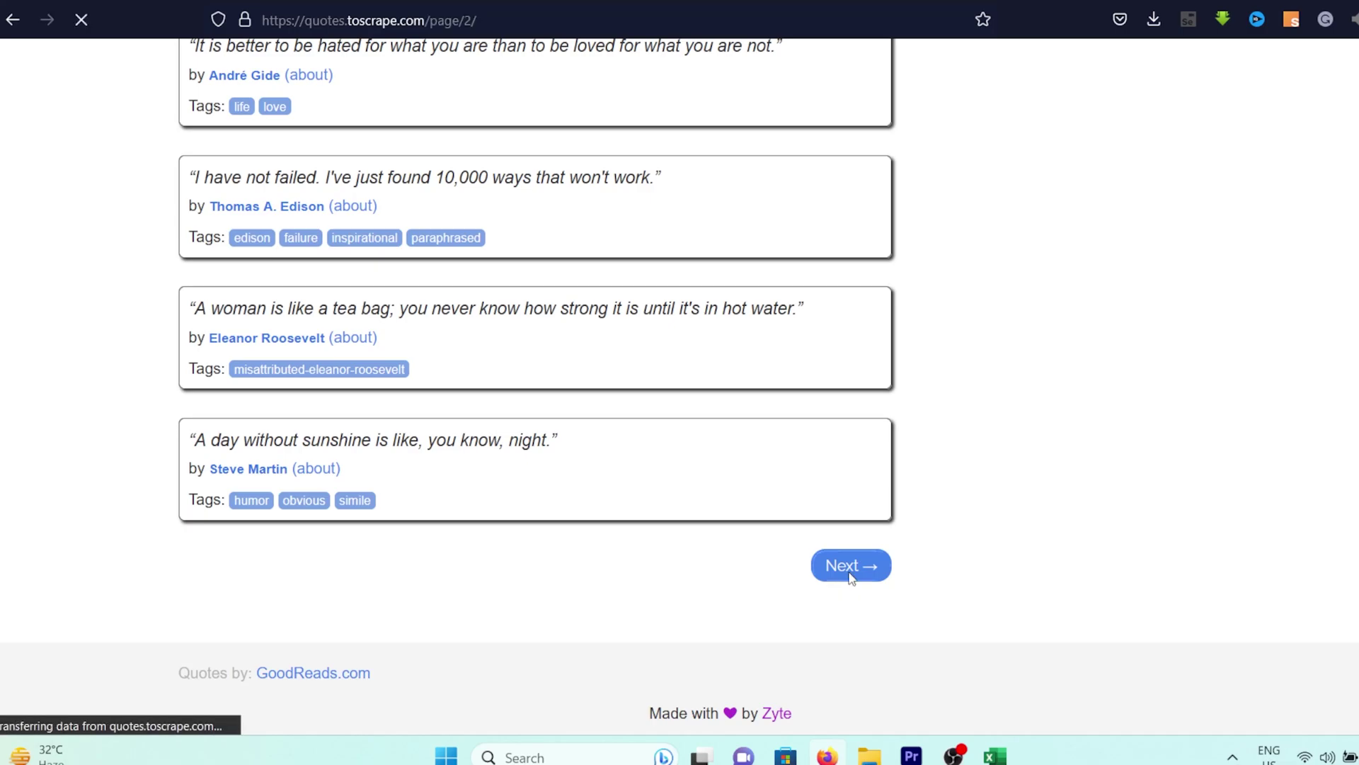
scroll(755, 383, "down", 2)
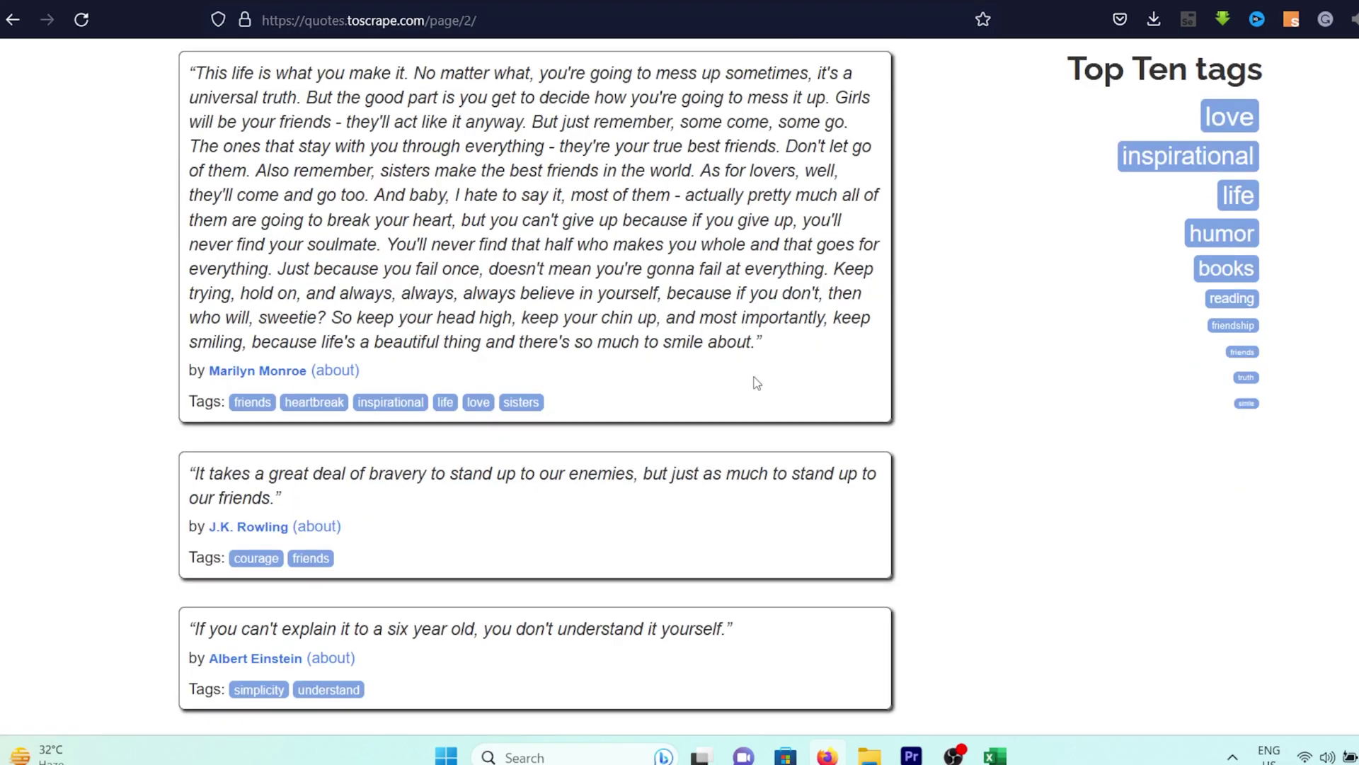
scroll(755, 382, "up", 2)
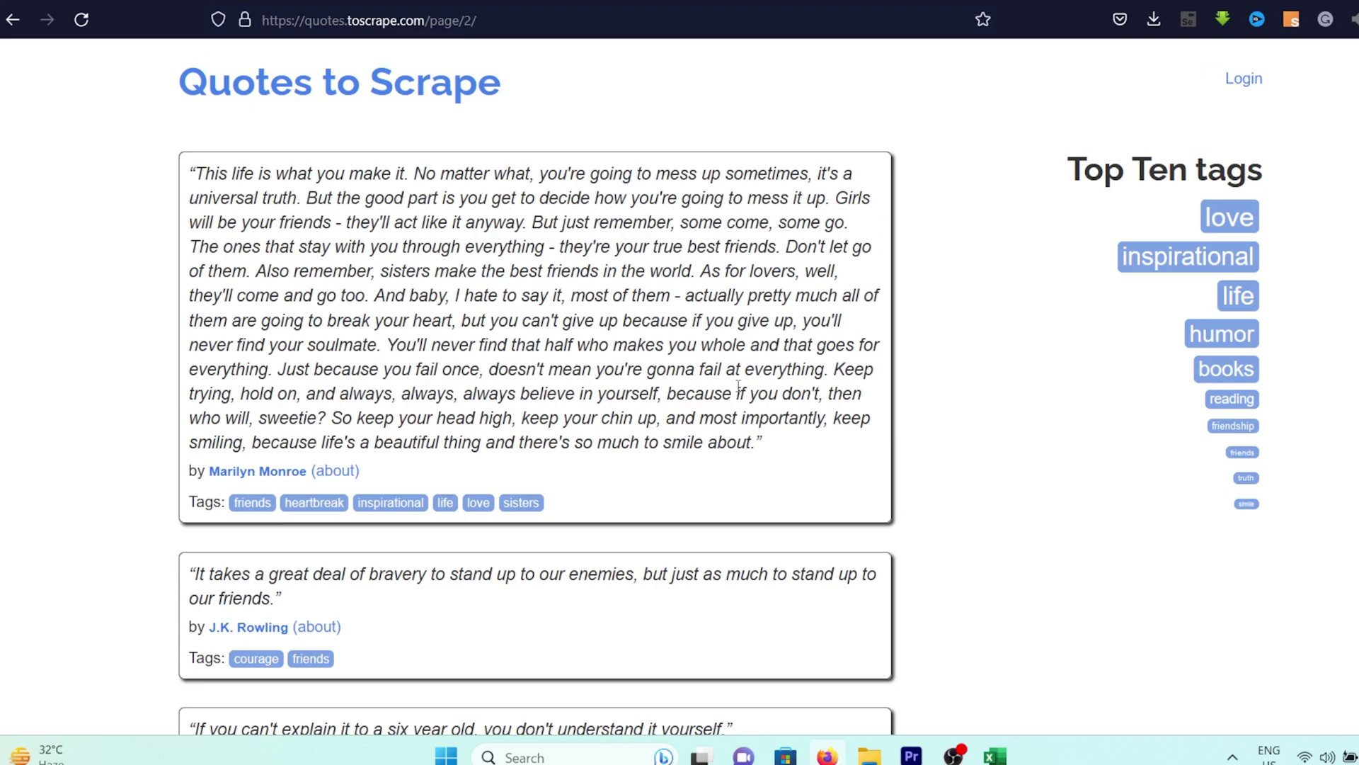
left_click(502, 12)
left_click(532, 24)
left_click_drag(476, 22, 430, 34)
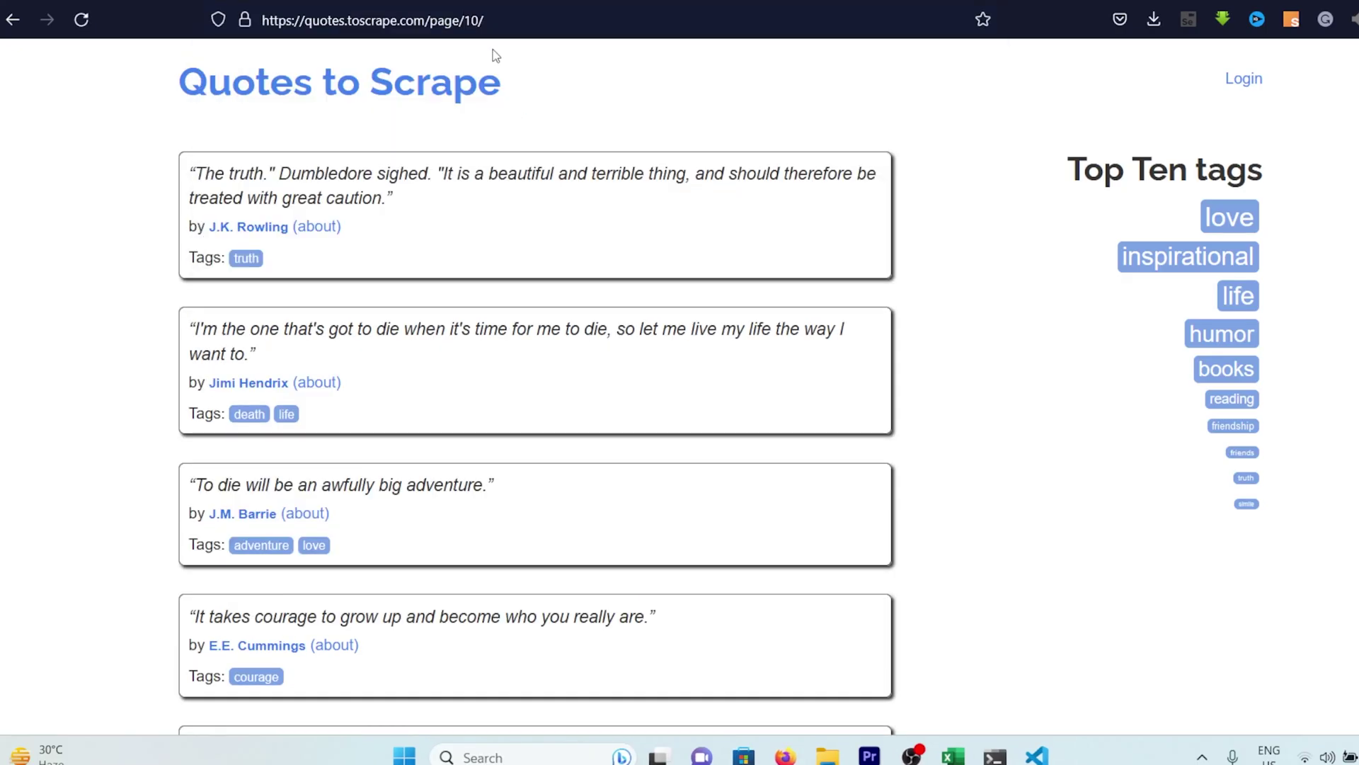
key("Return")
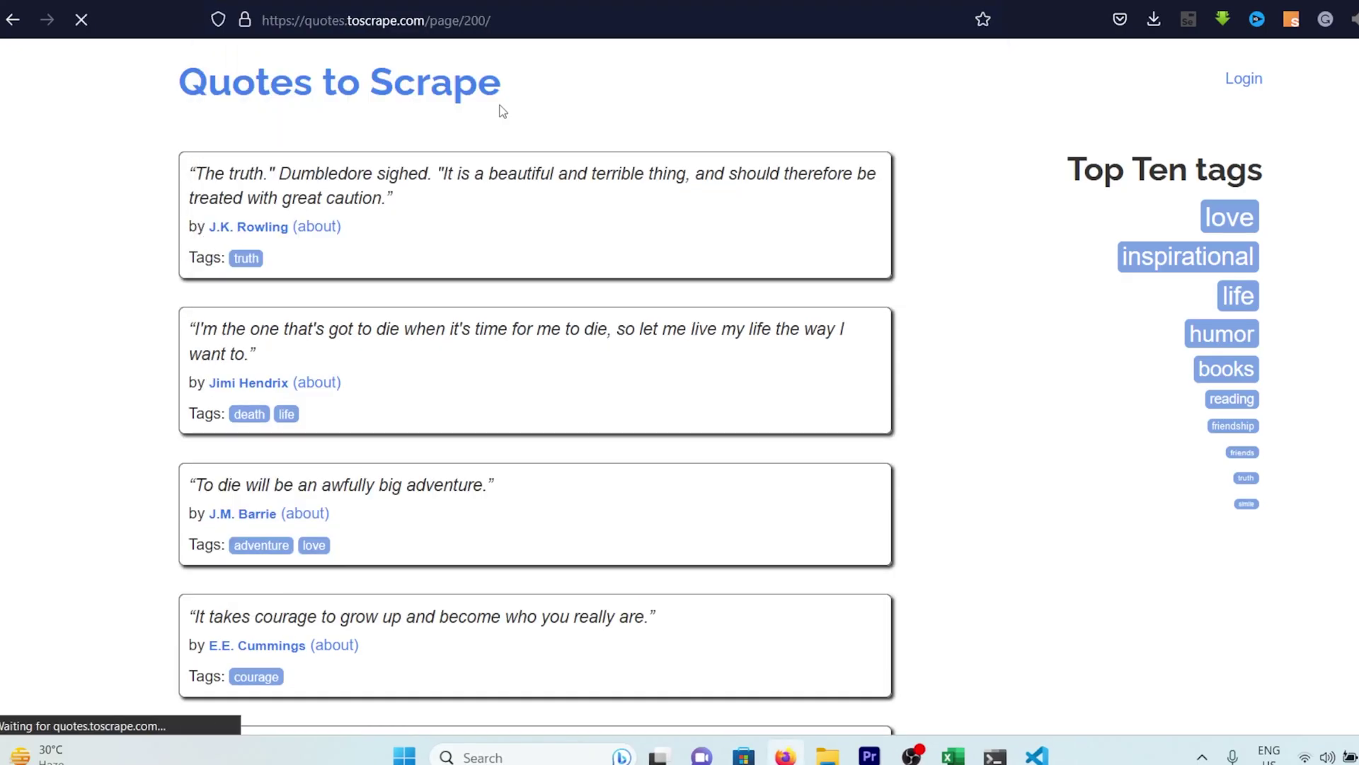
Try /page/20/, which shows no quotes, and then /page/10/
left_click(488, 20)
left_click_drag(490, 20, 457, 20)
type("20/")
key("ctrl+a")
key("Return")
type("10/")
key("Return")
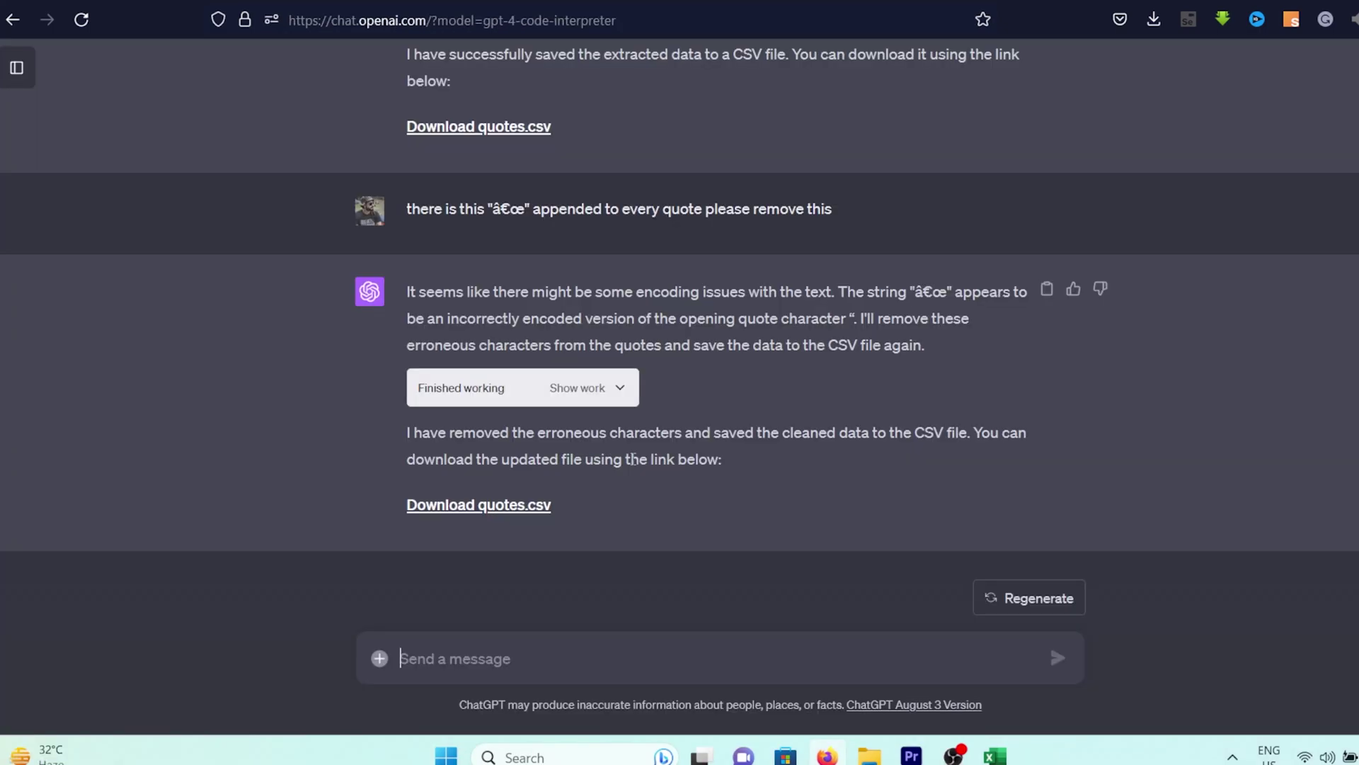
Ask ChatGPT for code that loops over the website's pages to extract these quotes
type("i want you to generate code that loops over ")
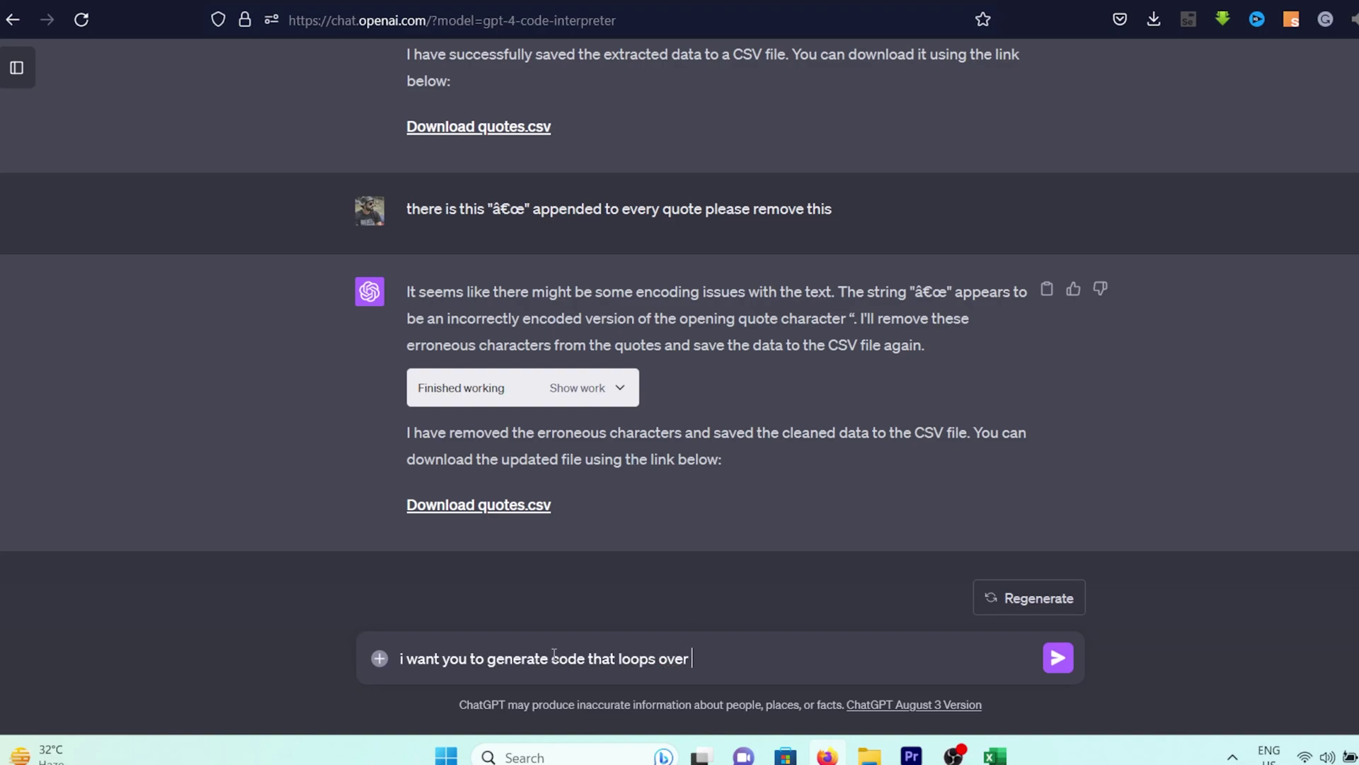
type("pages of this website \"test.com\" the page url ")
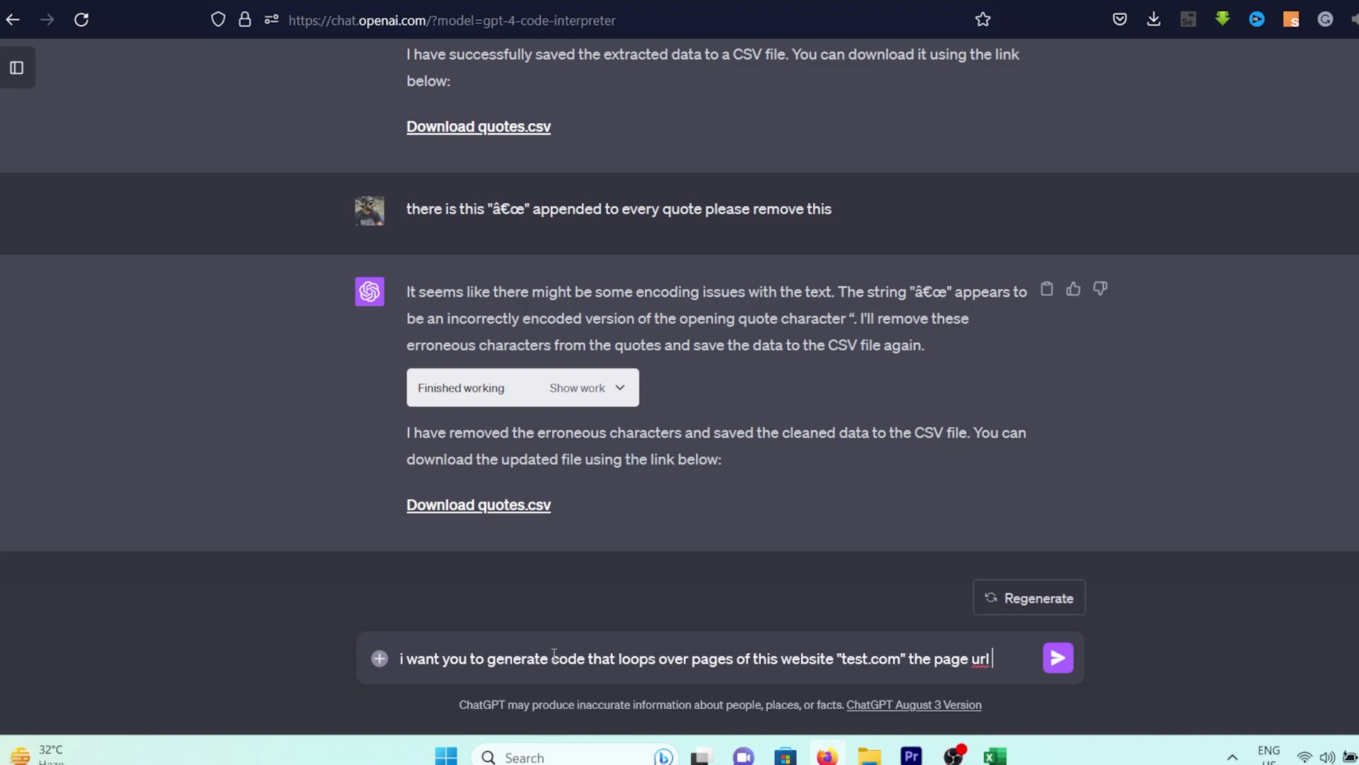
type("structure looks like this \"test.com/page/2/\" ")
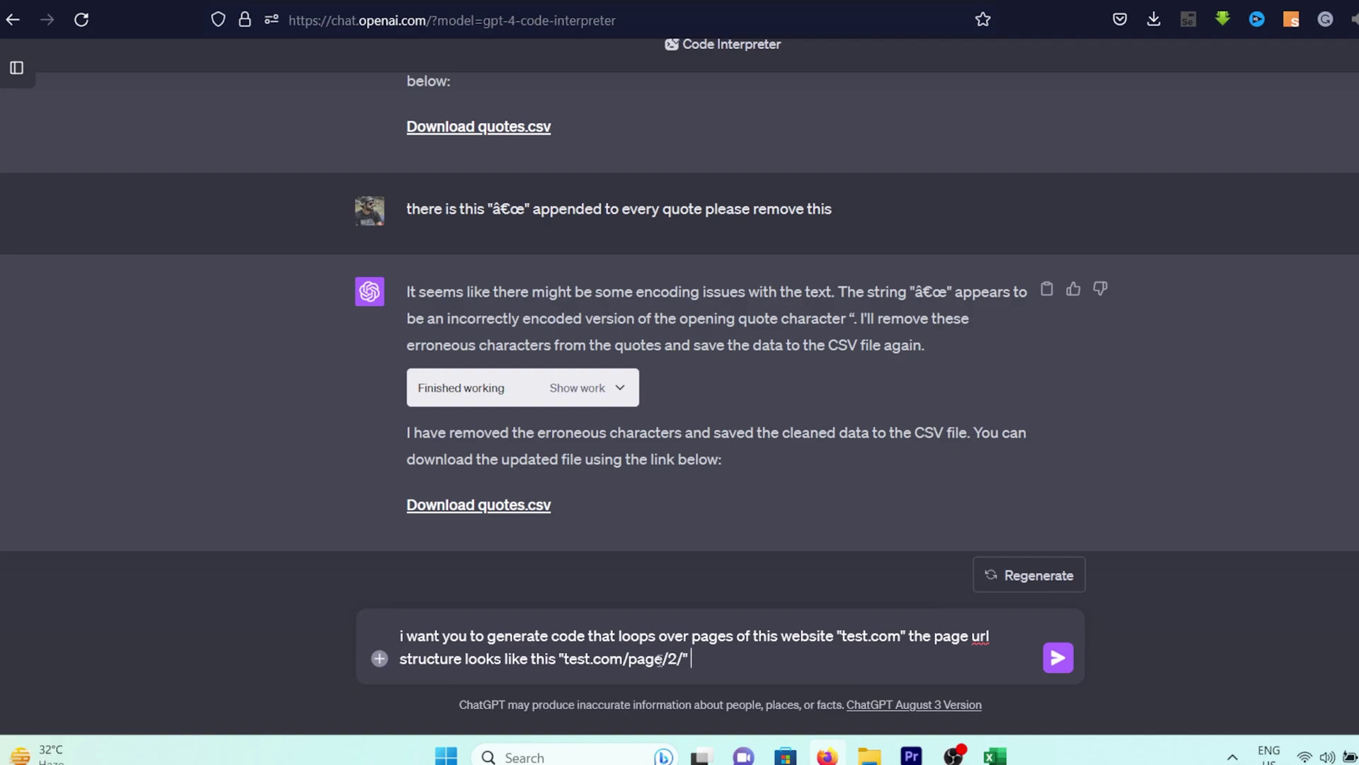
type("and in every itertaion keep")
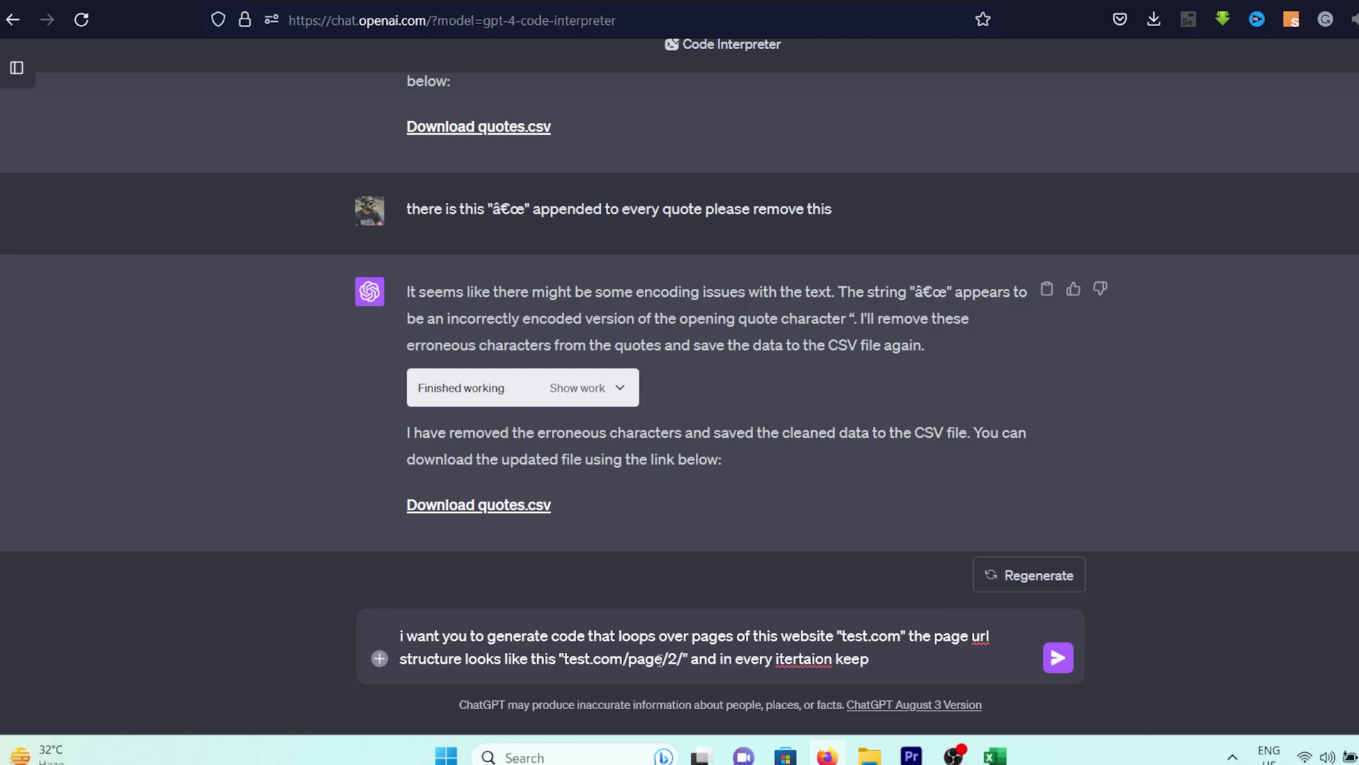
type(" that code that wa")
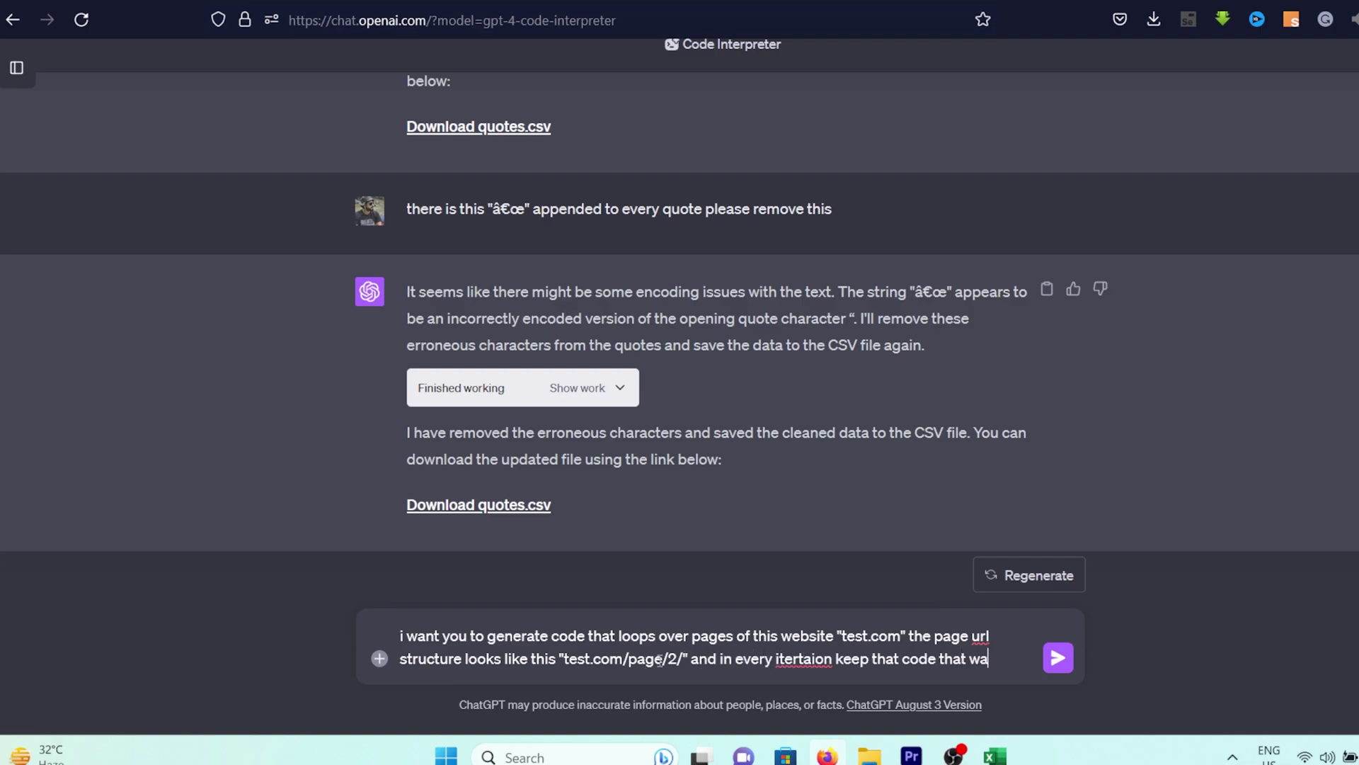
type("s used to extract")
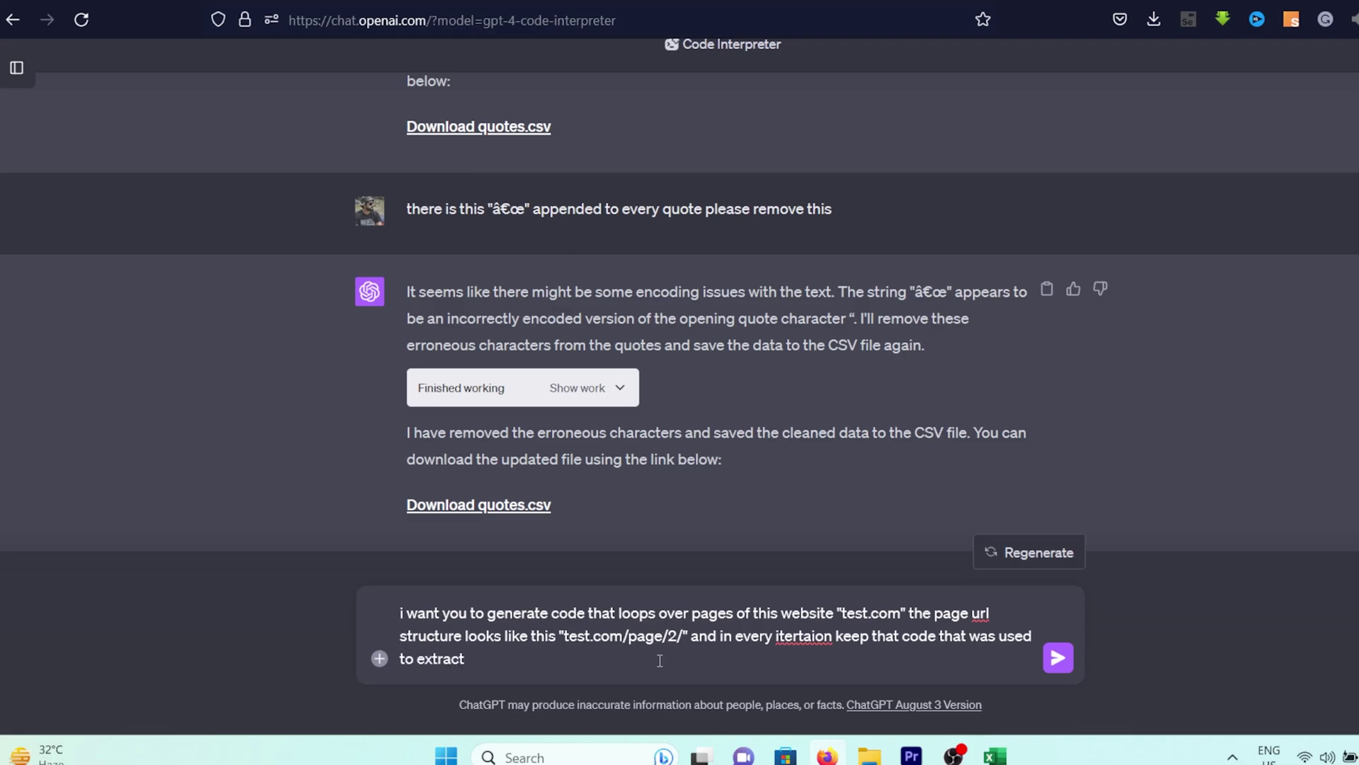
type(" thi")
key("BackSpace")
type("ese quotes")
key("Return")
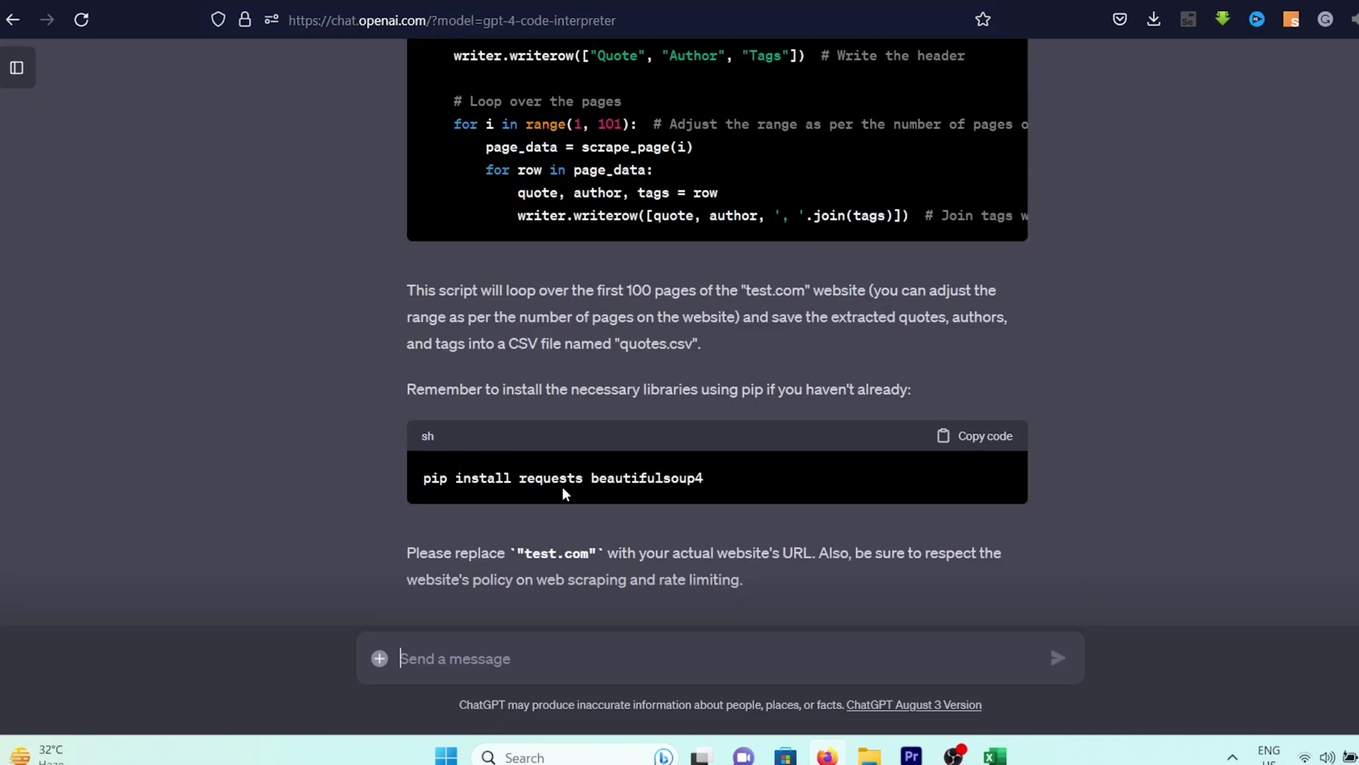
scroll(567, 485, "up", 7)
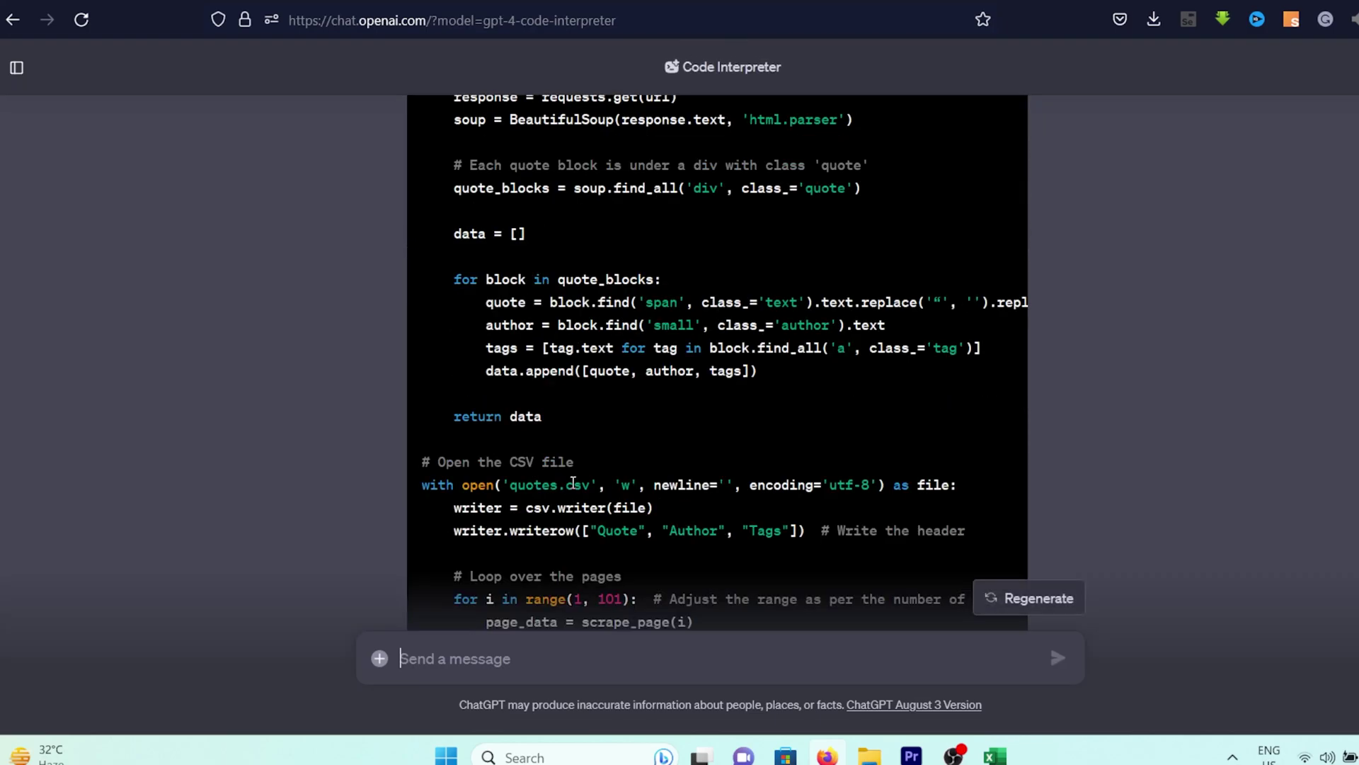
scroll(574, 482, "up", 7)
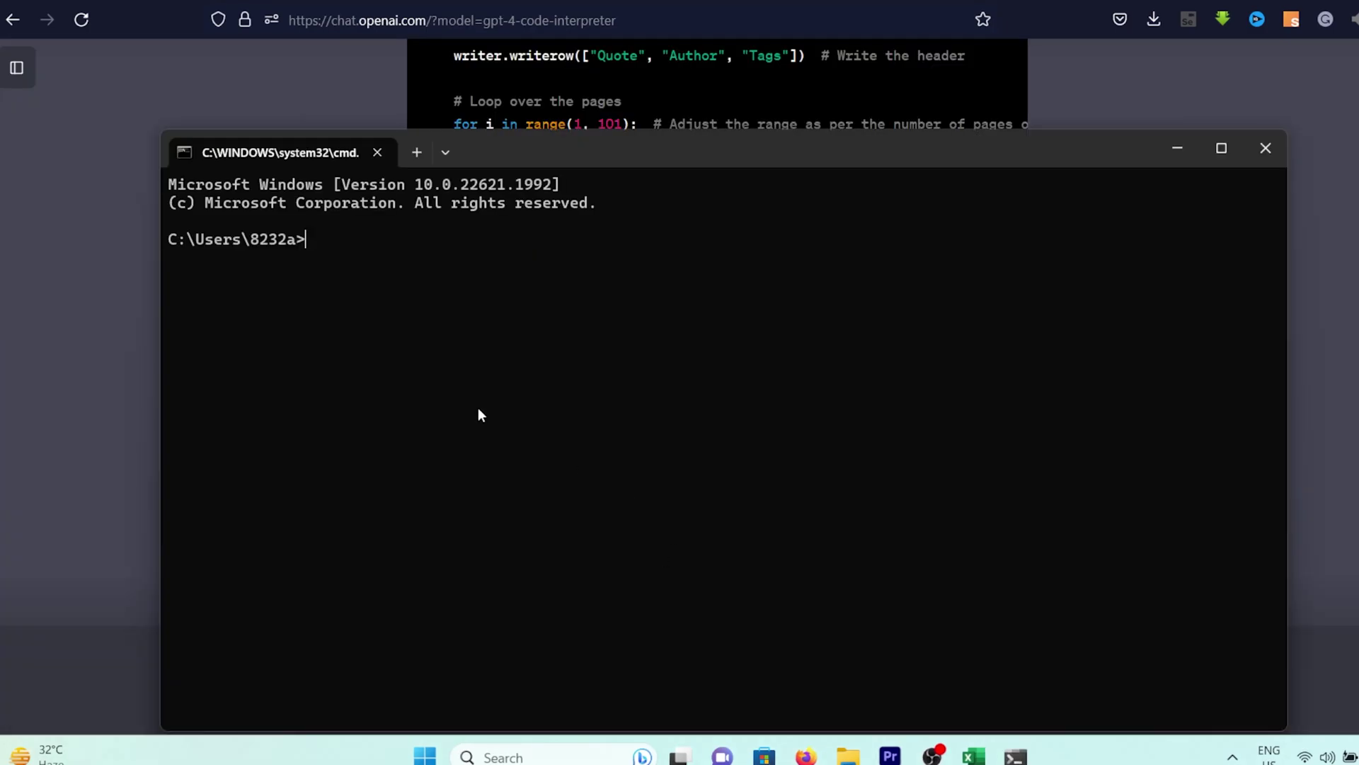
Create and enter a chatgpt-scraping folder on the desktop with cd and mkdir
type("cd desktop")
key("Return")
type("mkdir chat")
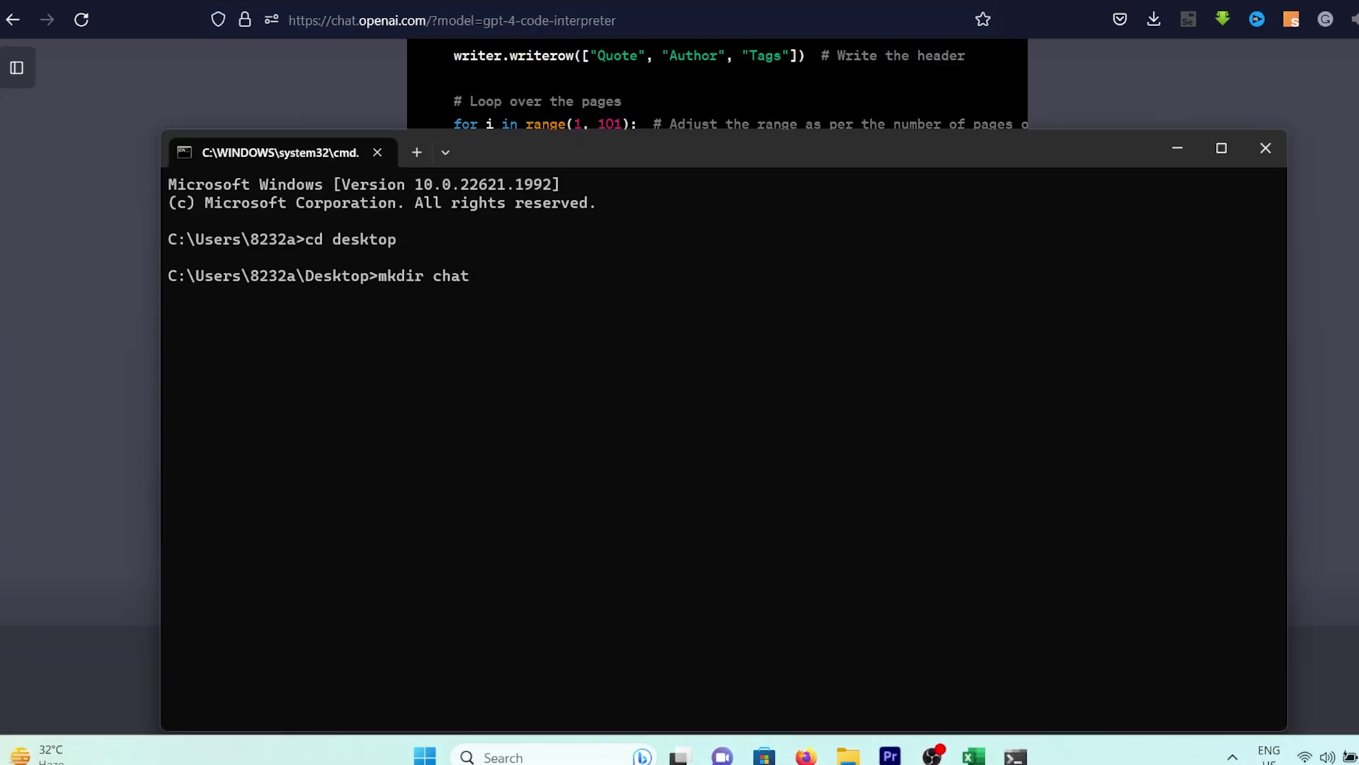
type("gpt-scraping")
key("Return")
type("cd")
key("Tab")
key("Tab")
key("Return")
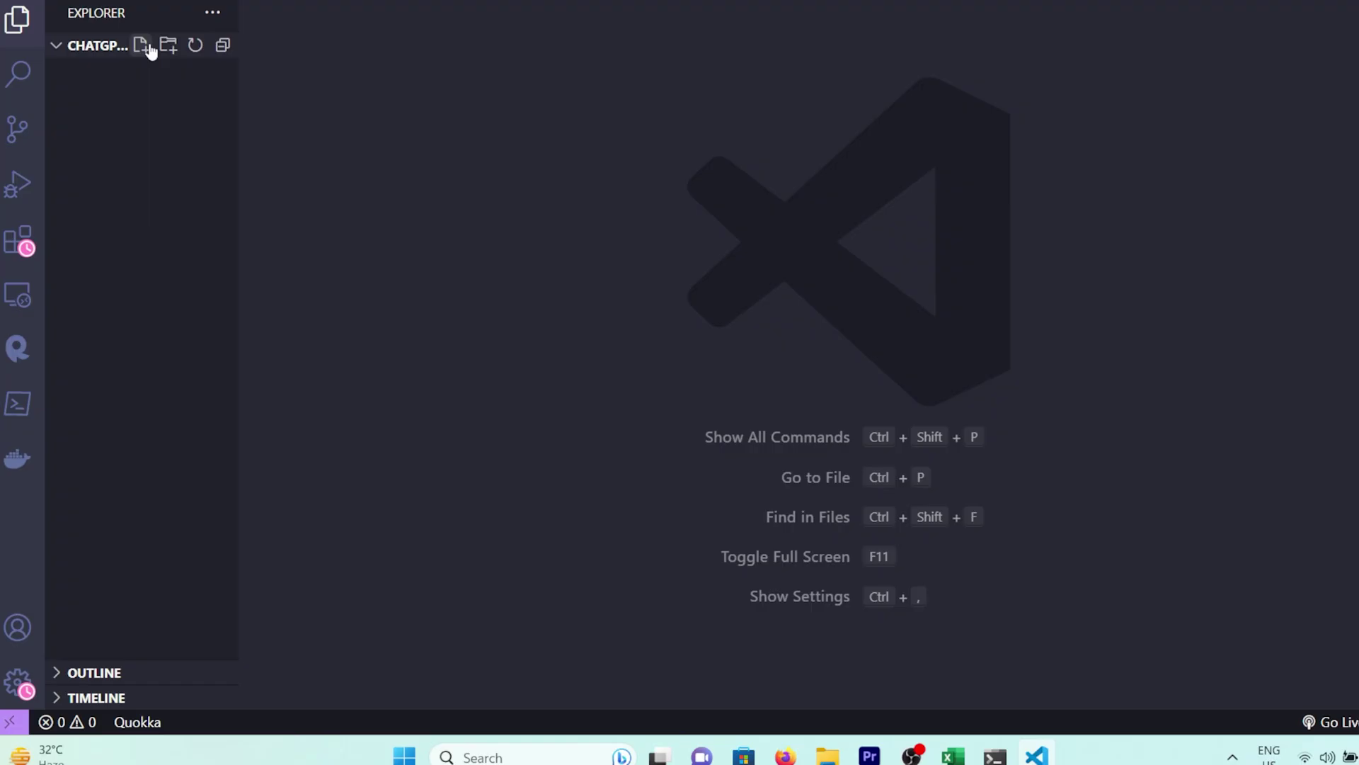
Create a new main.py file in the chatgpt-scraping project
left_click(143, 46)
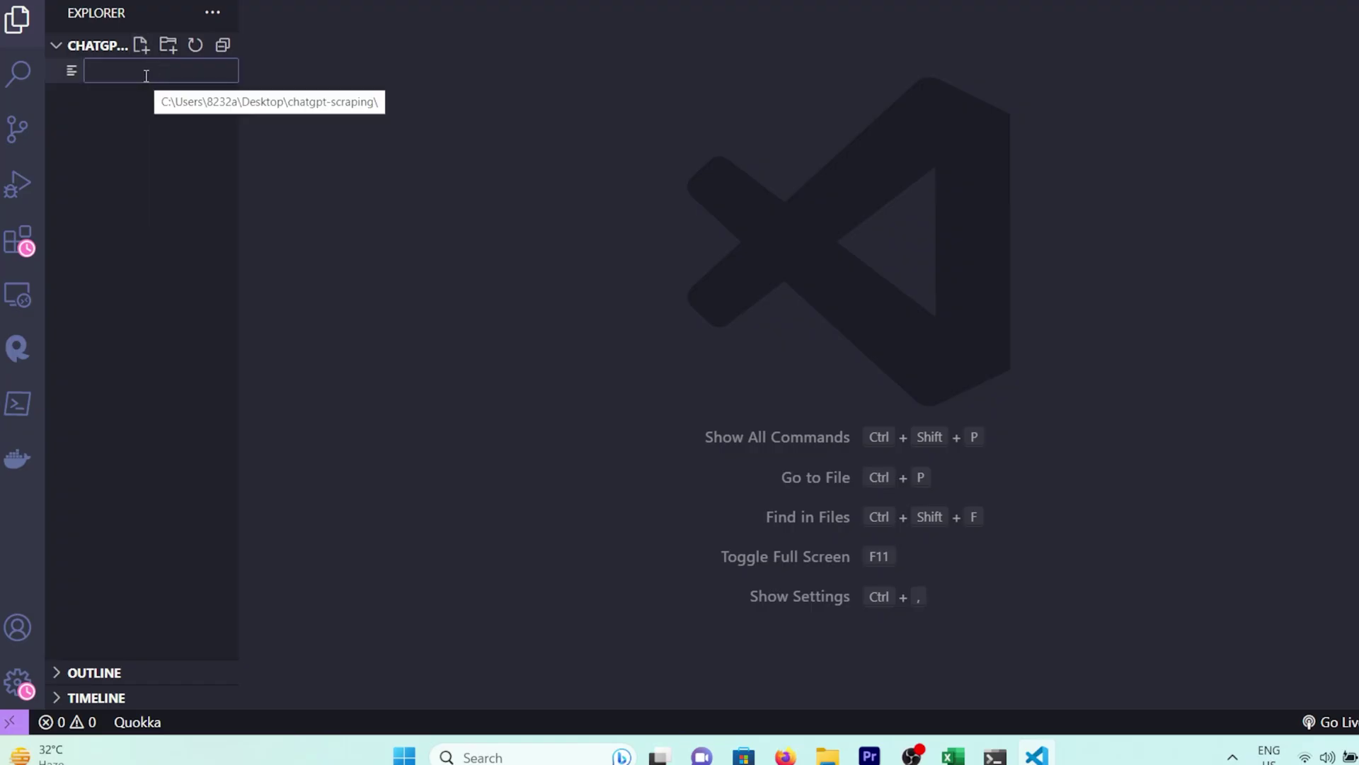
type("main.py")
key("Return")
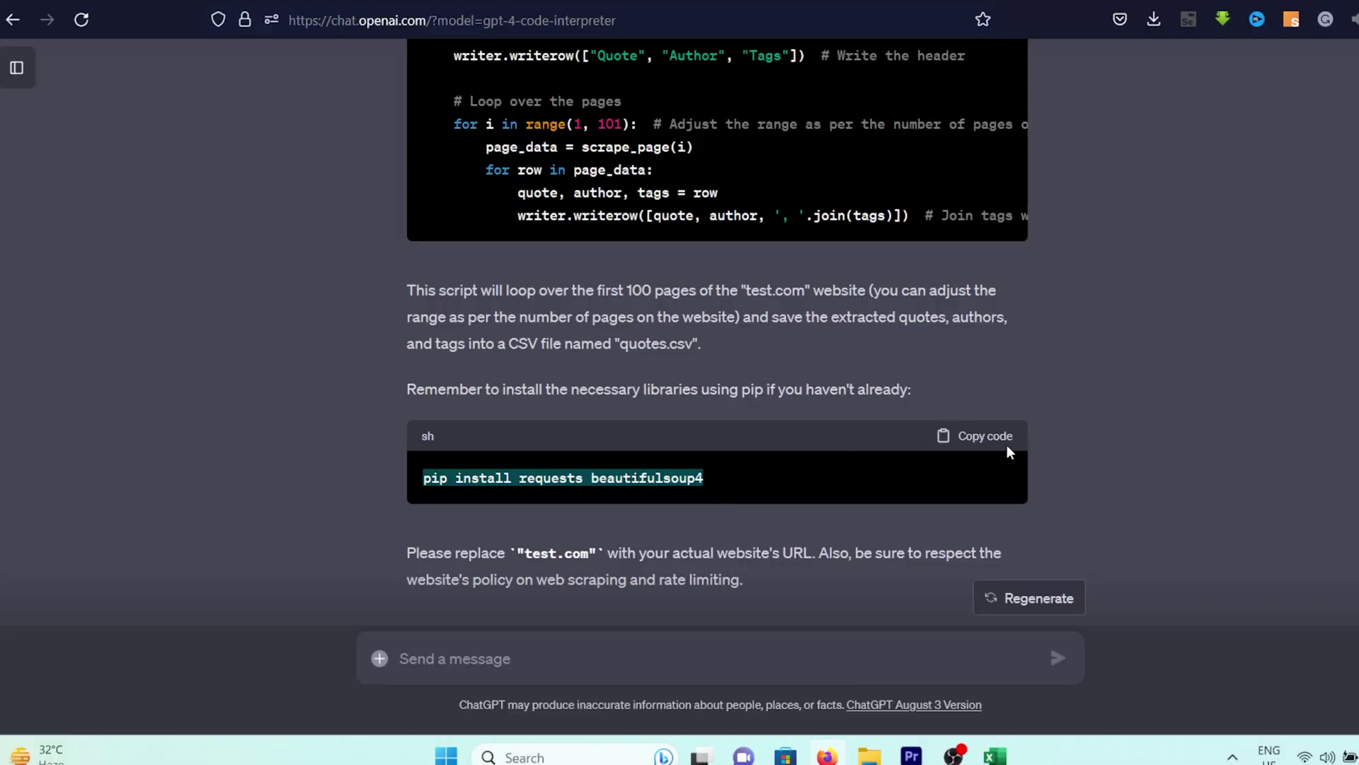
Run pip install requests beautifulsoup4 in the terminal, confirming both are already installed
left_click(997, 438)
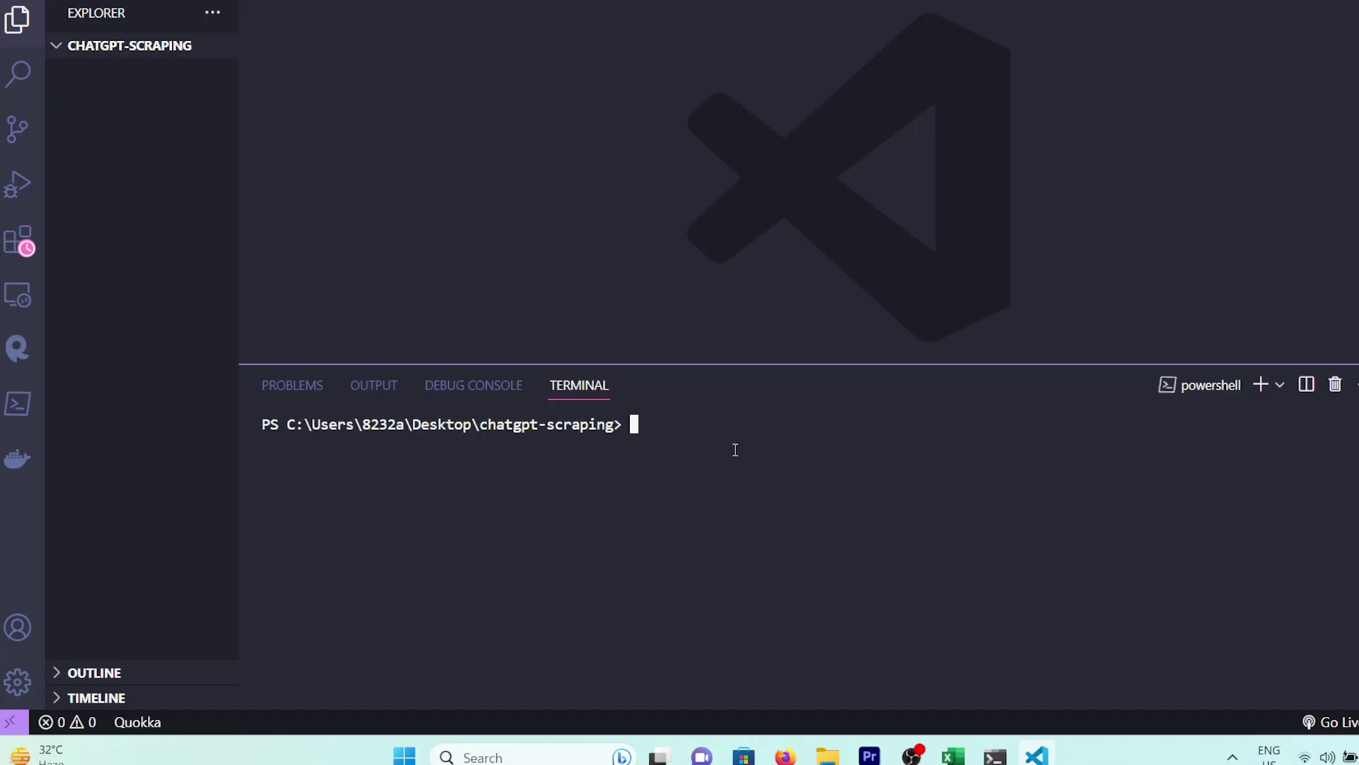
type("pip install requests beautifulsoup4")
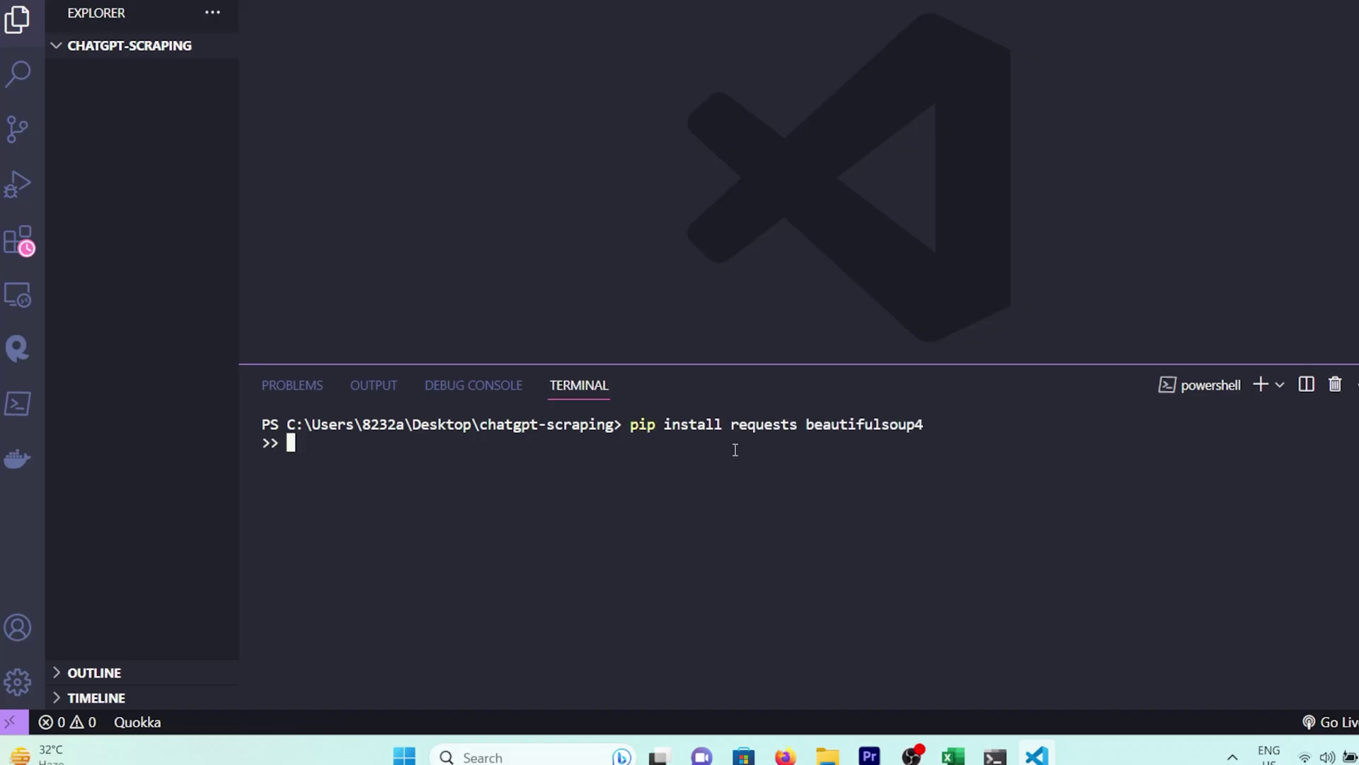
key("Return")
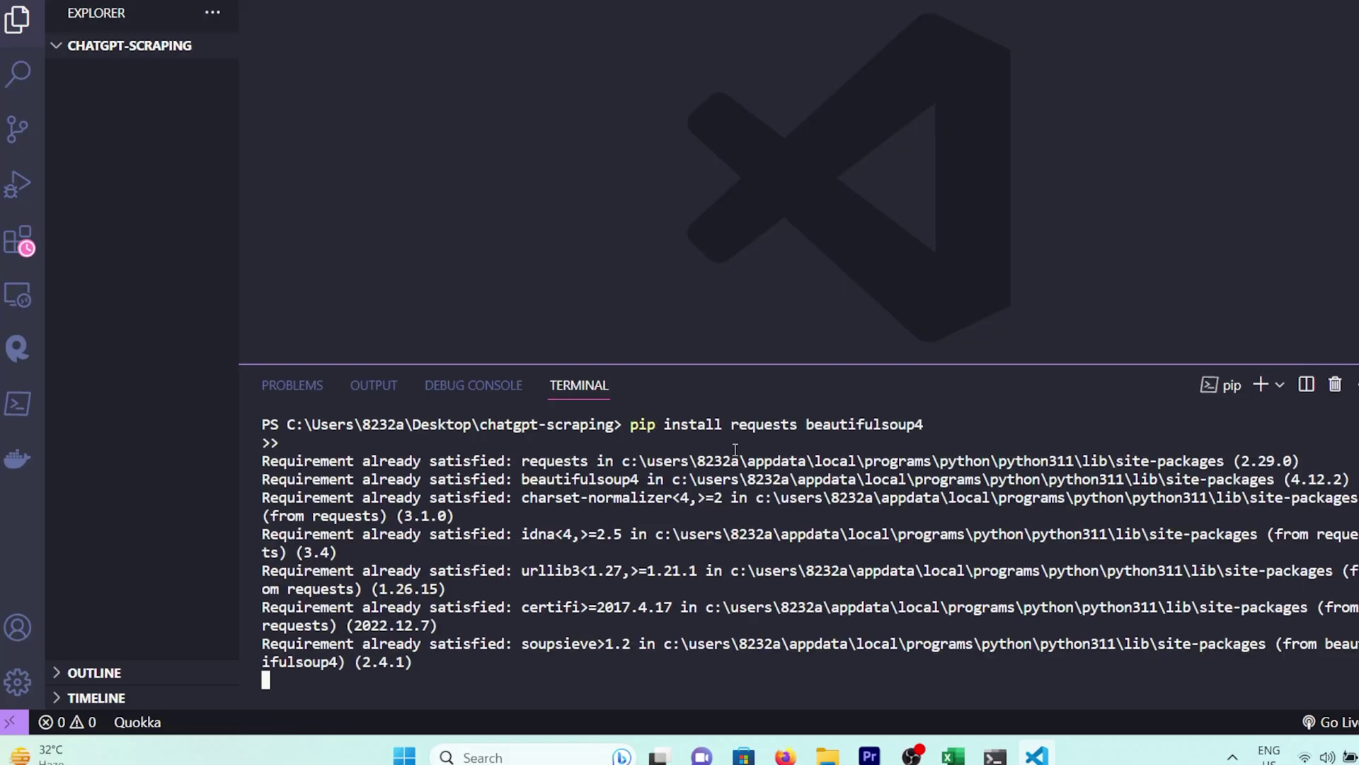
key("Return")
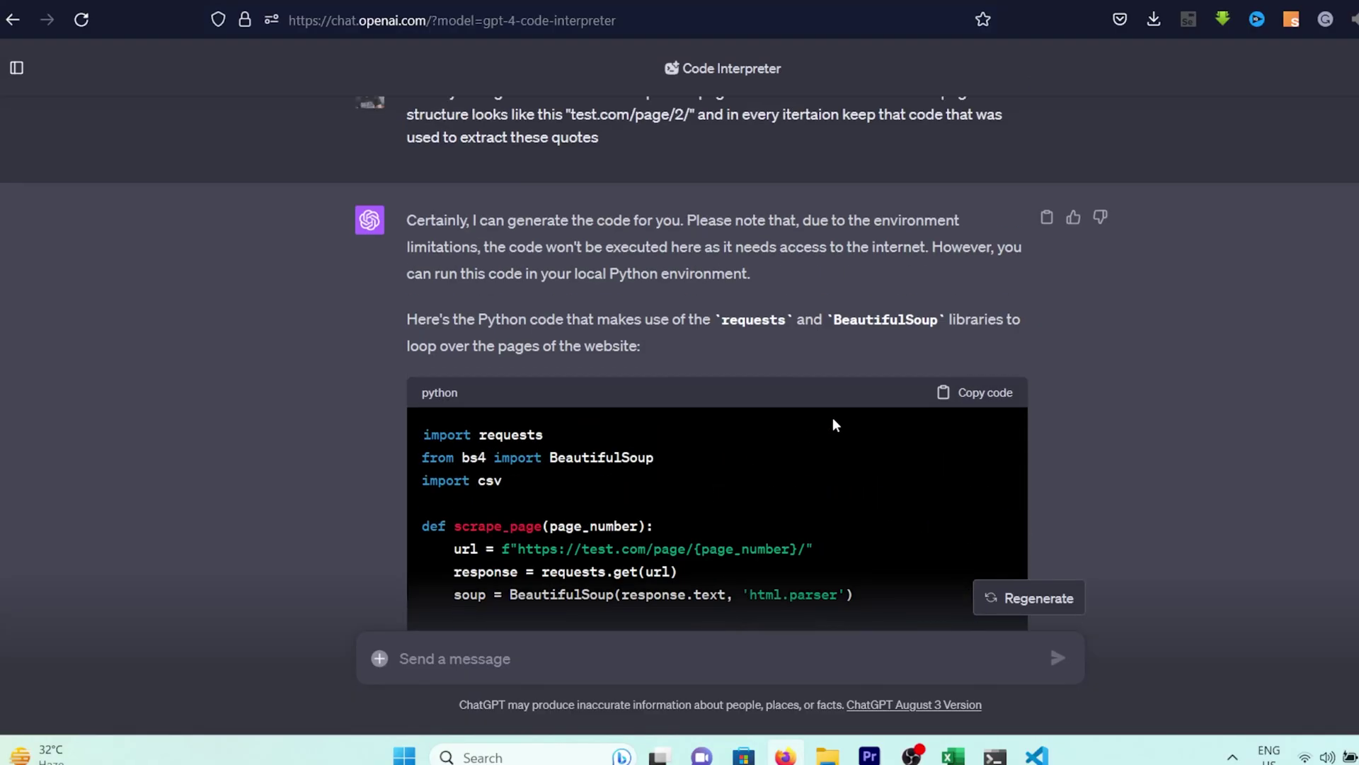
Copy ChatGPT's scraper code into main.py and replace test.com with quotes.toscrape.com
left_click(965, 393)
scroll(837, 491, "down", 3)
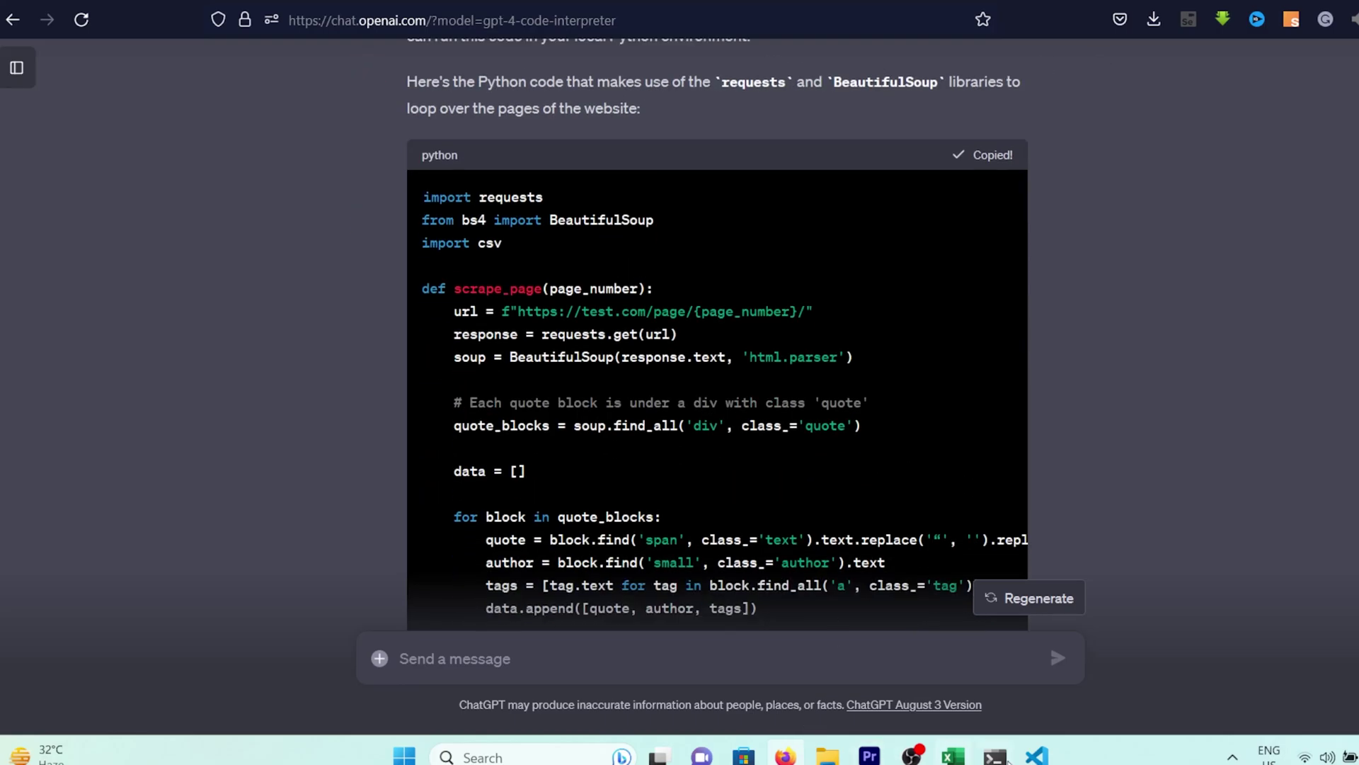
left_click(1036, 755)
left_click_drag(565, 105, 492, 105)
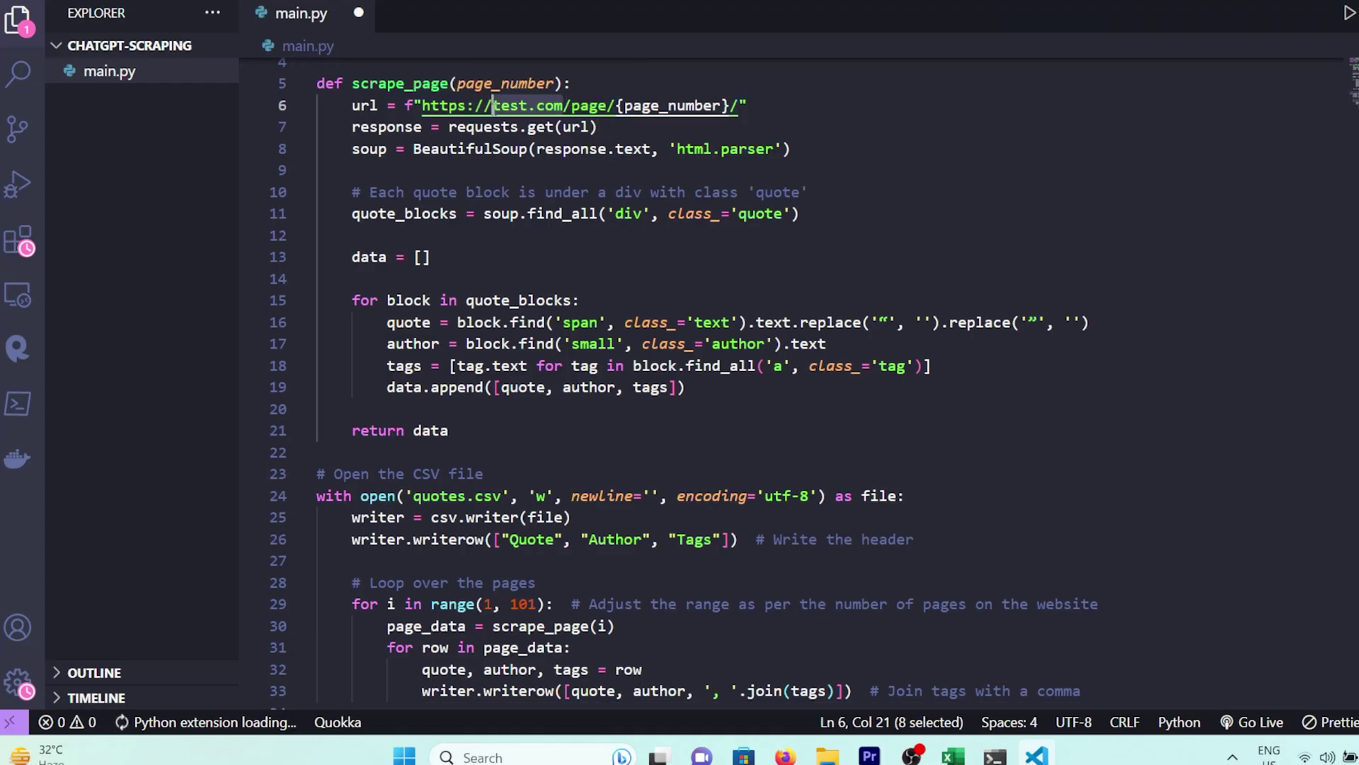
key("alt+Tab")
right_click(402, 21)
left_click(435, 130)
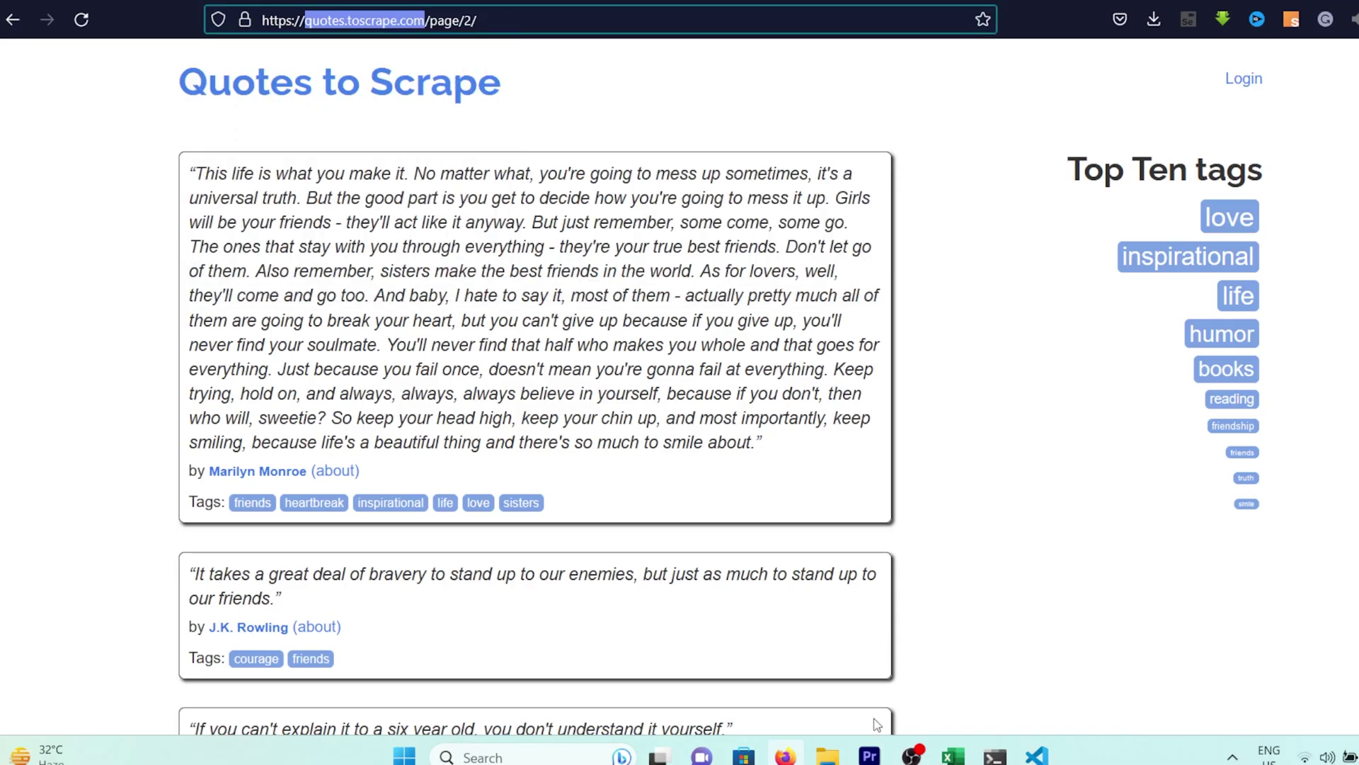
key("alt+Tab")
type("quotes.toscrape.com")
Change the page loop limit from 101 to 3 and save main.py
scroll(729, 300, "down", 2)
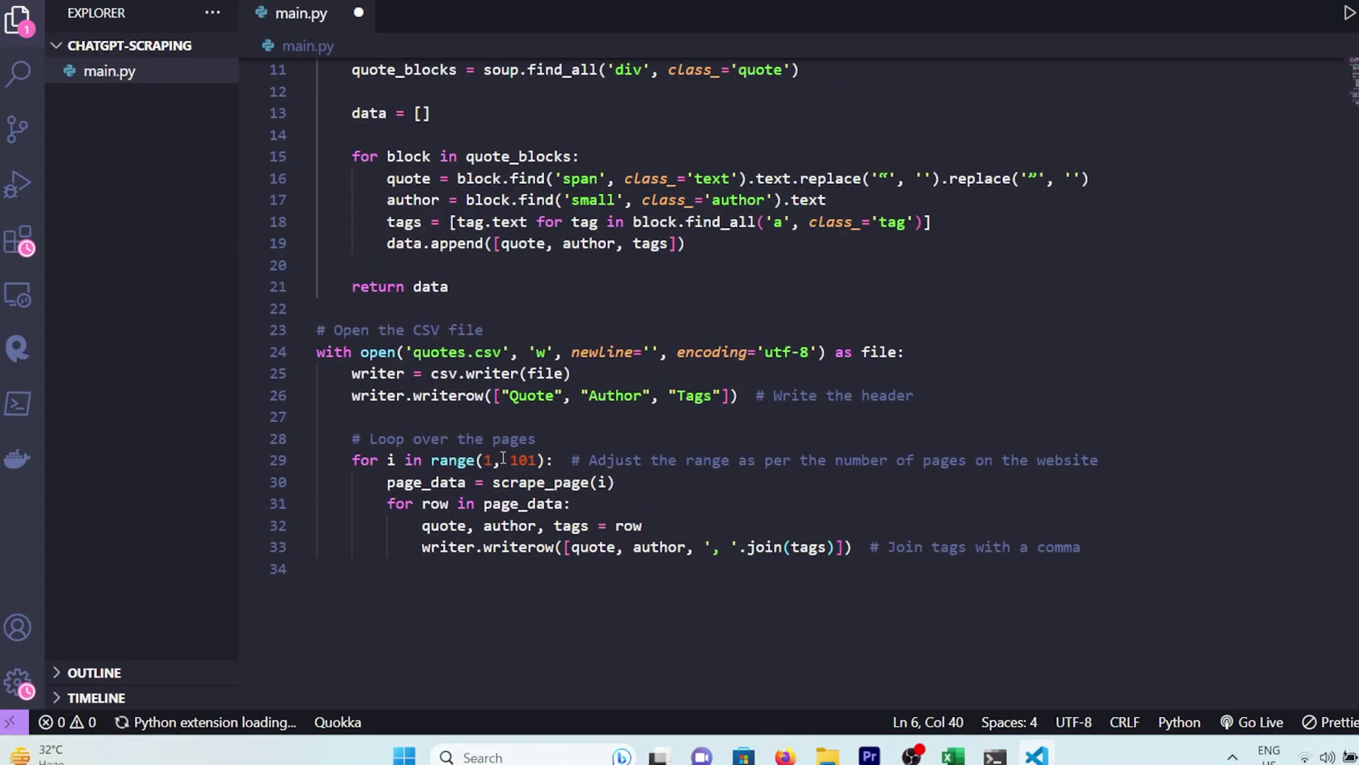
left_click_drag(511, 458, 537, 460)
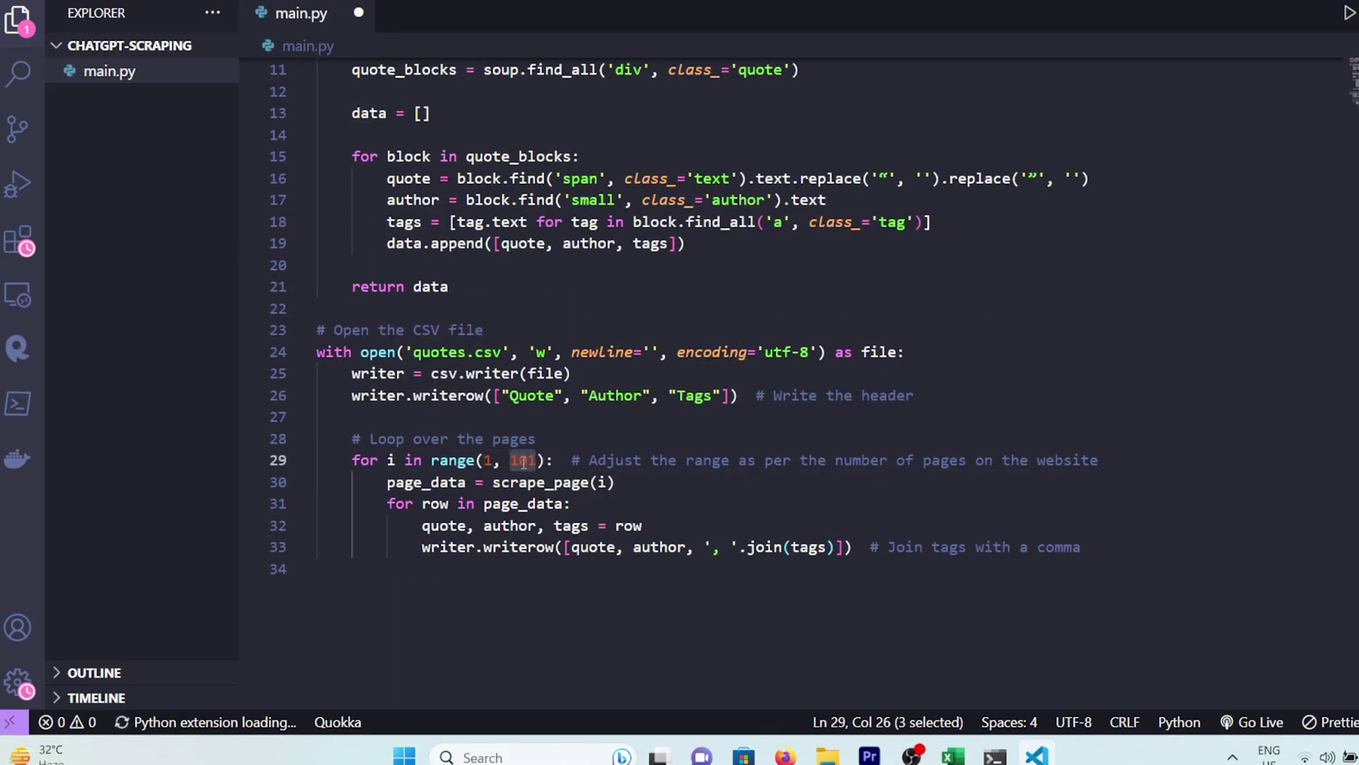
type("3")
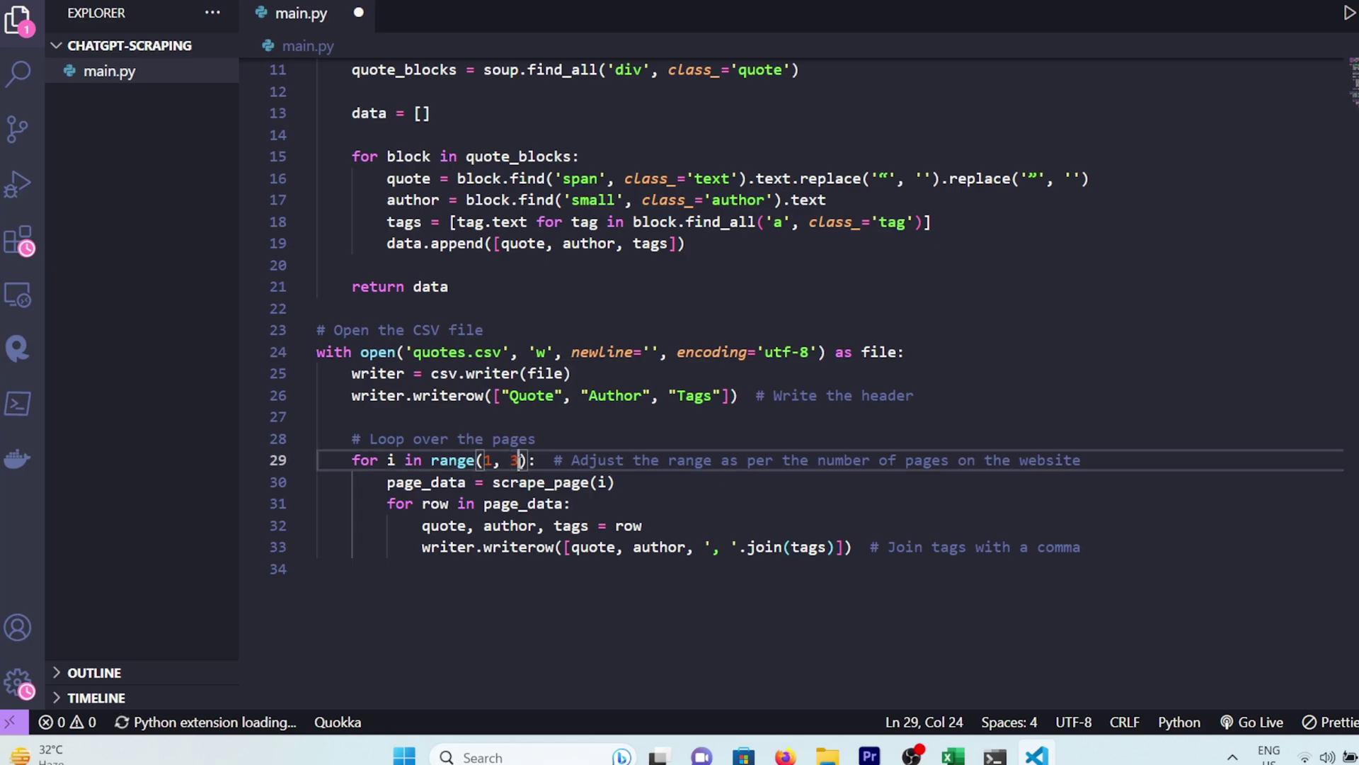
left_click(580, 593)
key("ctrl+s")
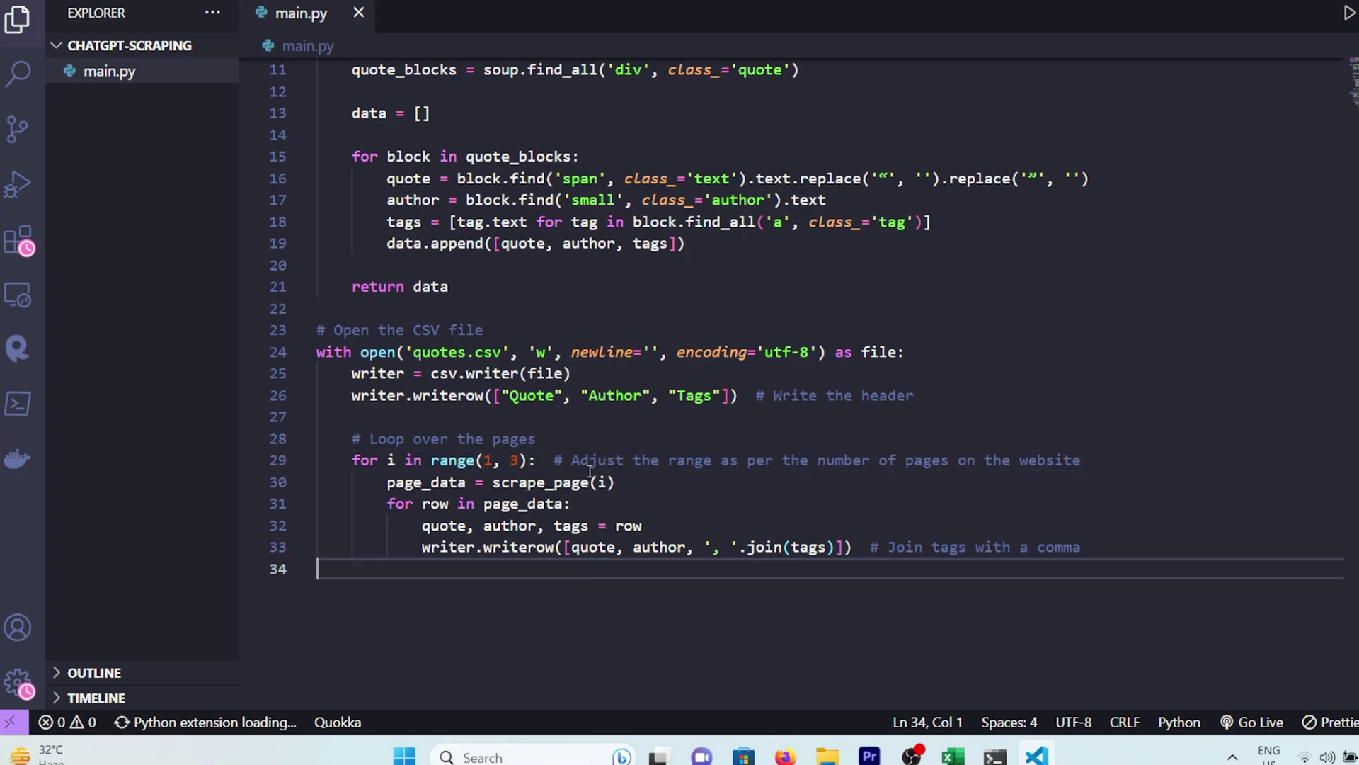
Run main.py, then scroll through the 20 scraped quotes in the generated quotes.csv
left_click(1349, 13)
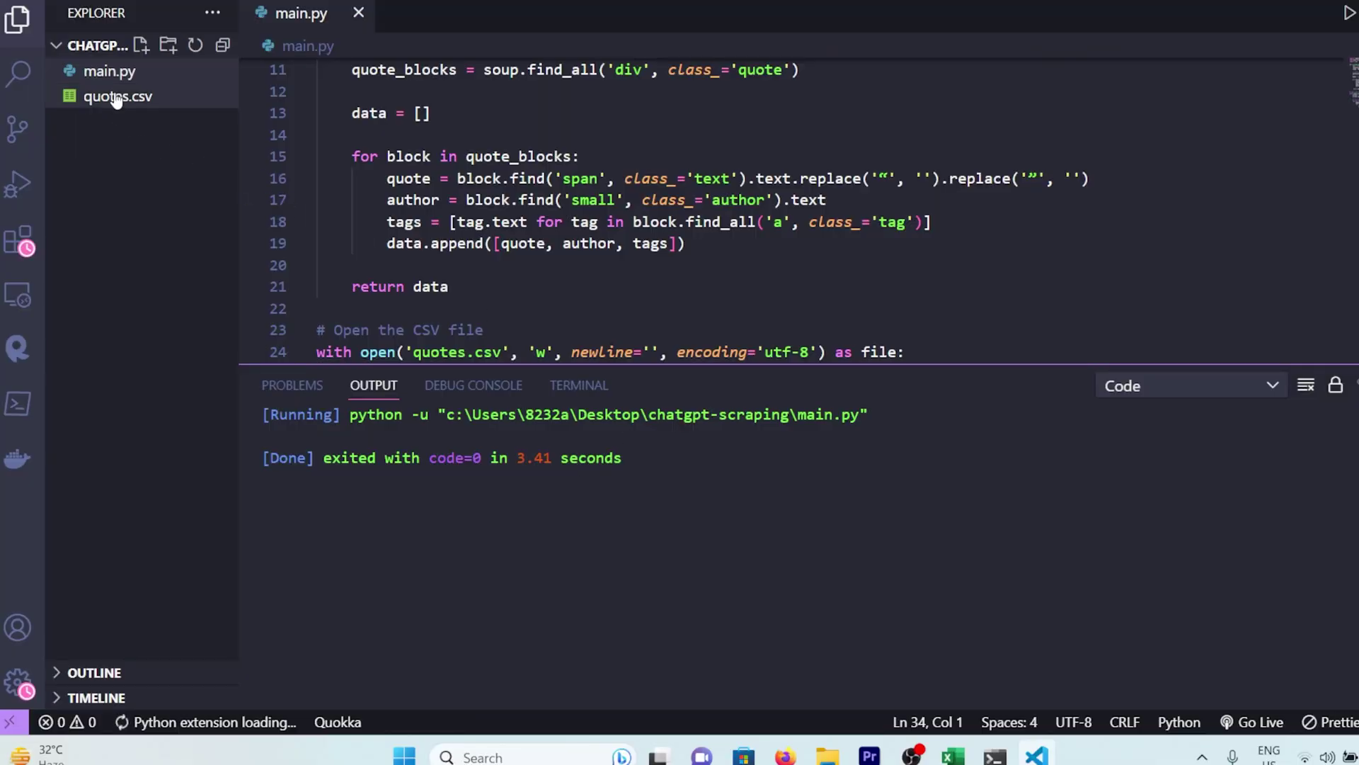
left_click(138, 96)
scroll(497, 222, "down", 5)
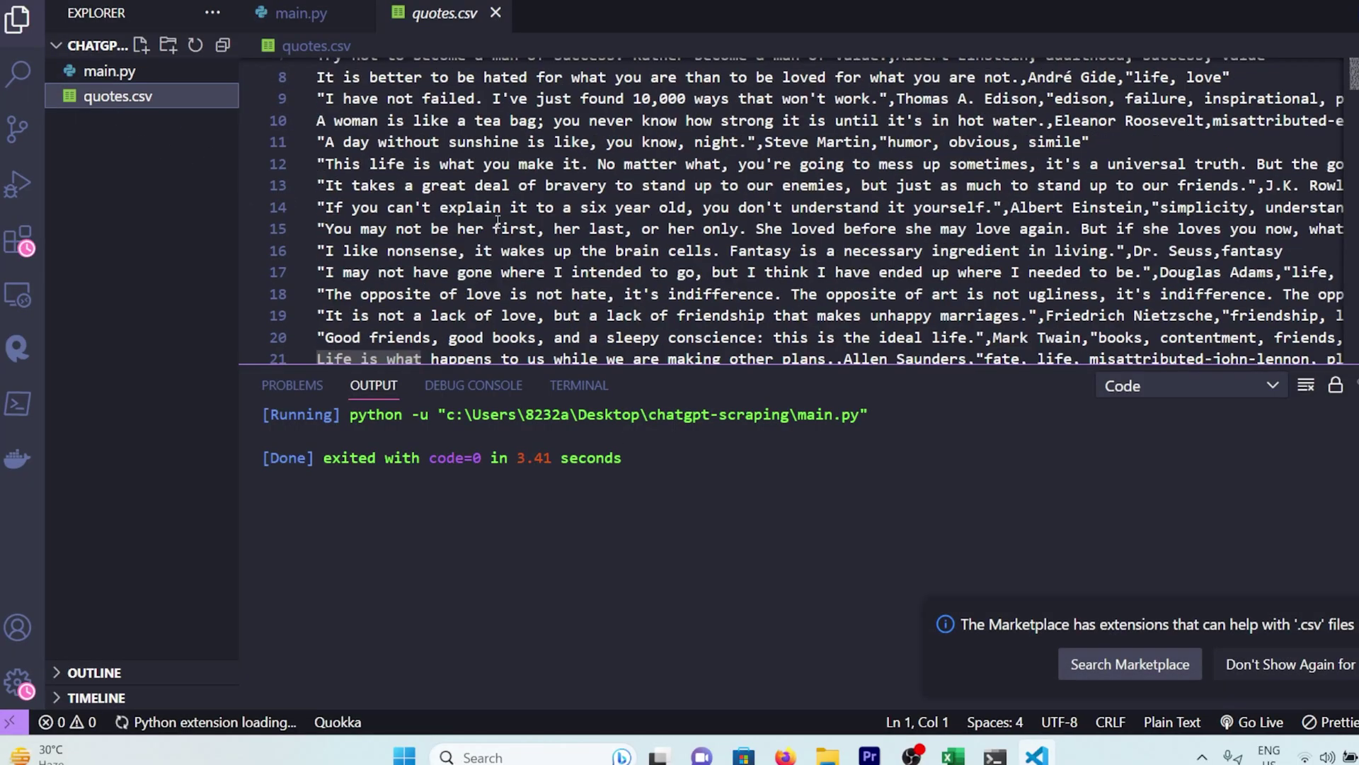
scroll(498, 221, "up", 1)
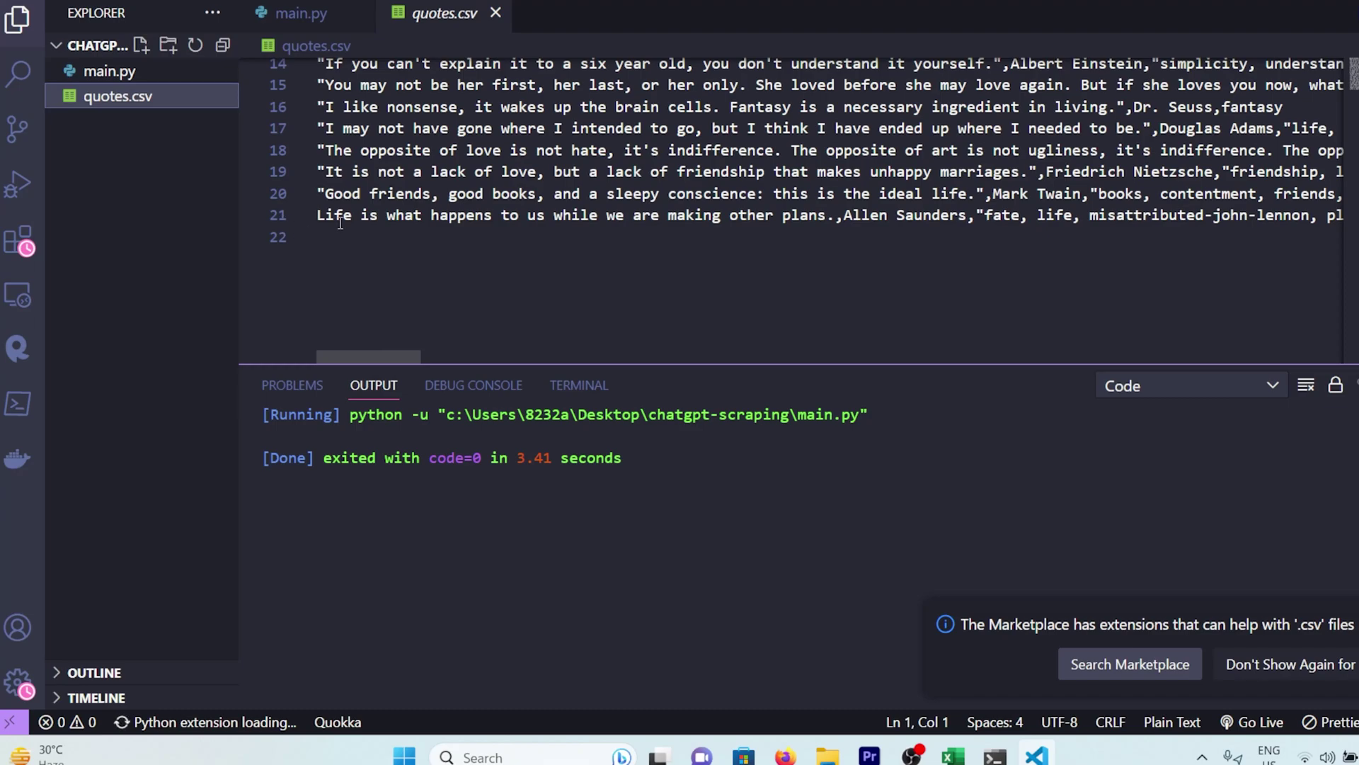
Open quotes.csv from its folder in Excel
right_click(173, 100)
left_click(262, 288)
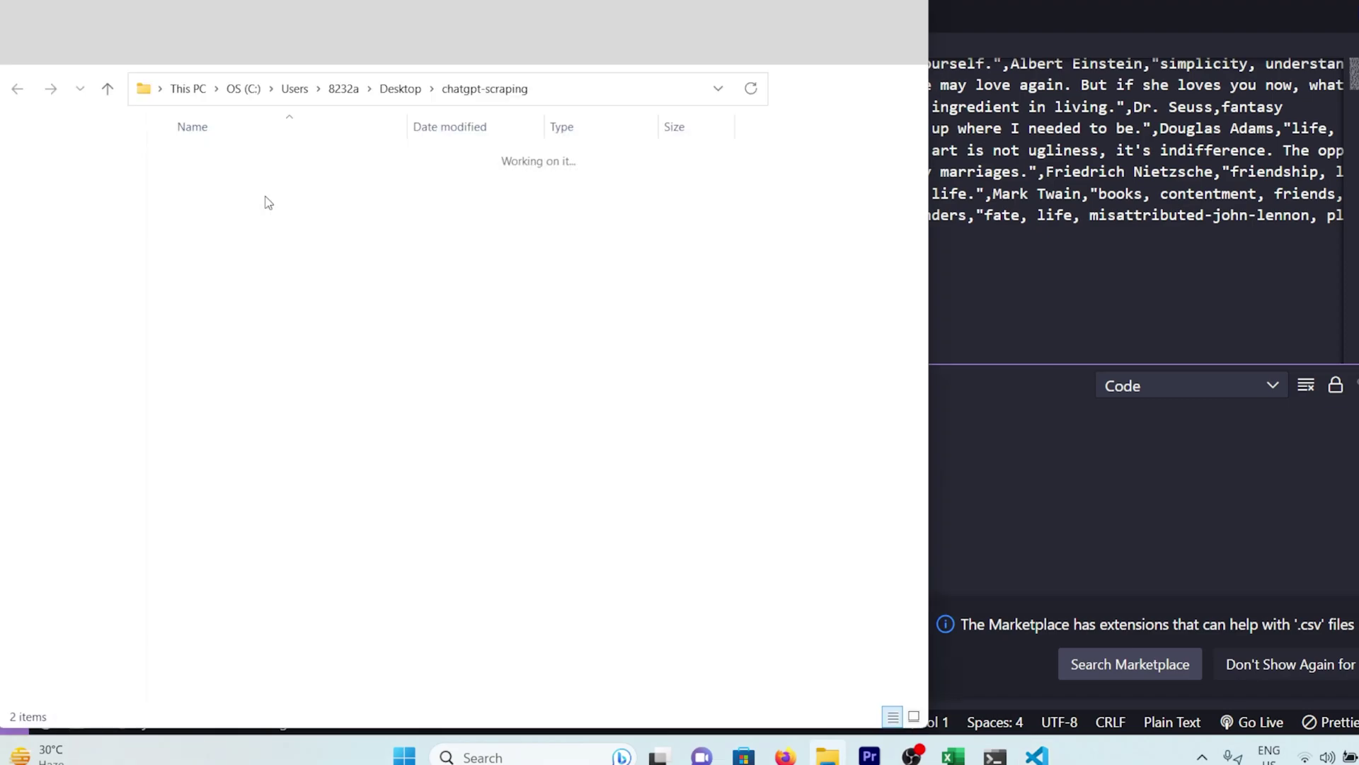
double_click(212, 195)
Widen the Quote, Author and Tags columns to read the 20 scraped rows
left_click_drag(76, 190, 260, 190)
left_click_drag(321, 189, 594, 190)
left_click_drag(716, 190, 898, 189)
left_click_drag(652, 186, 768, 190)
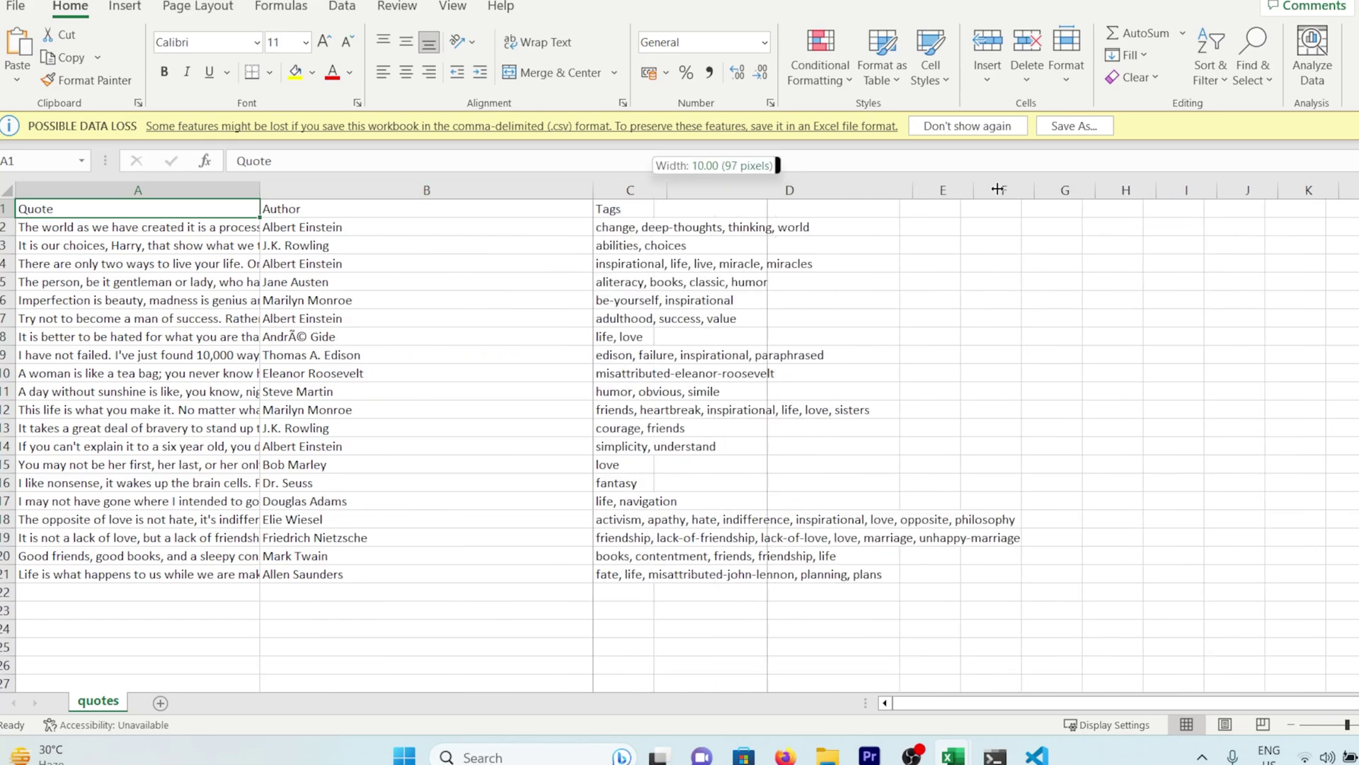
left_click_drag(1119, 202, 1122, 201)
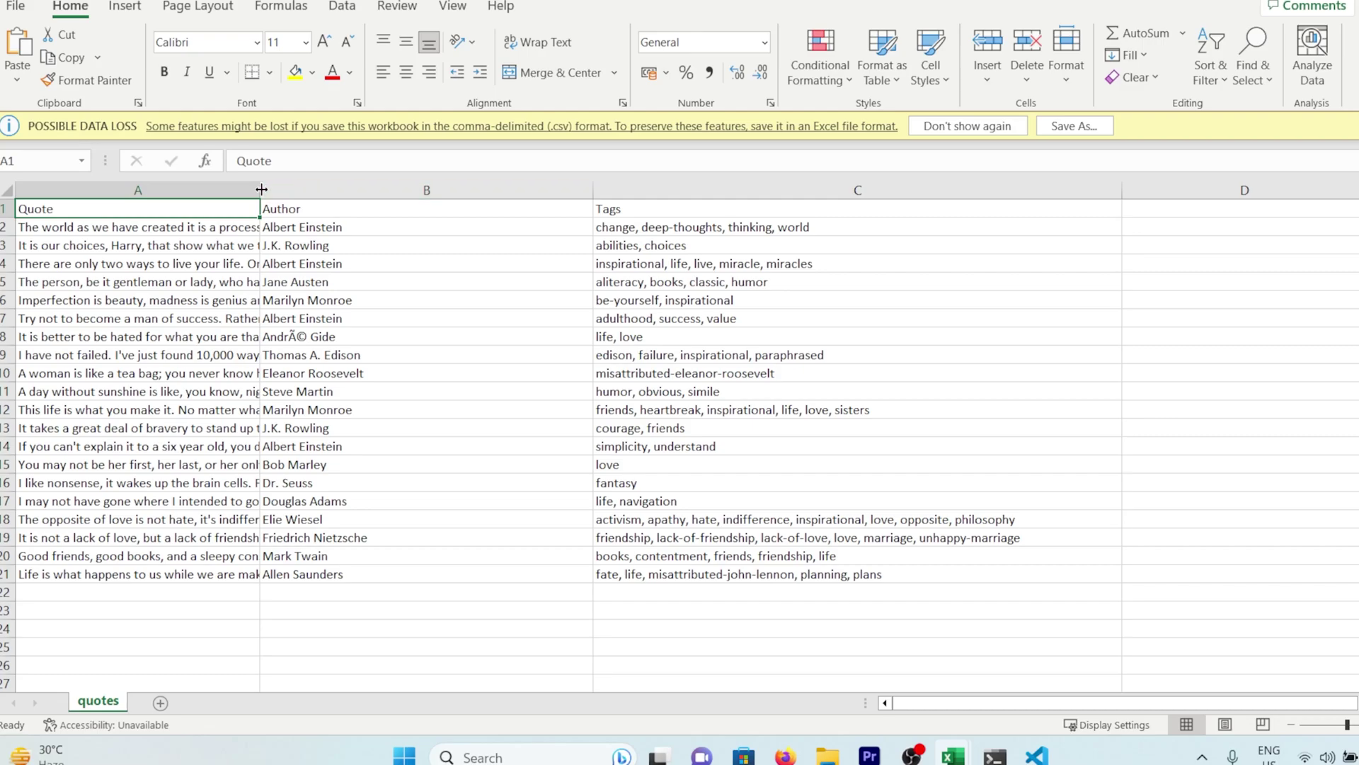
left_click_drag(260, 191, 349, 199)
Extend the loop to range(1, 10), rerun main.py, and reopen the refreshed quotes.csv
key("alt+Tab")
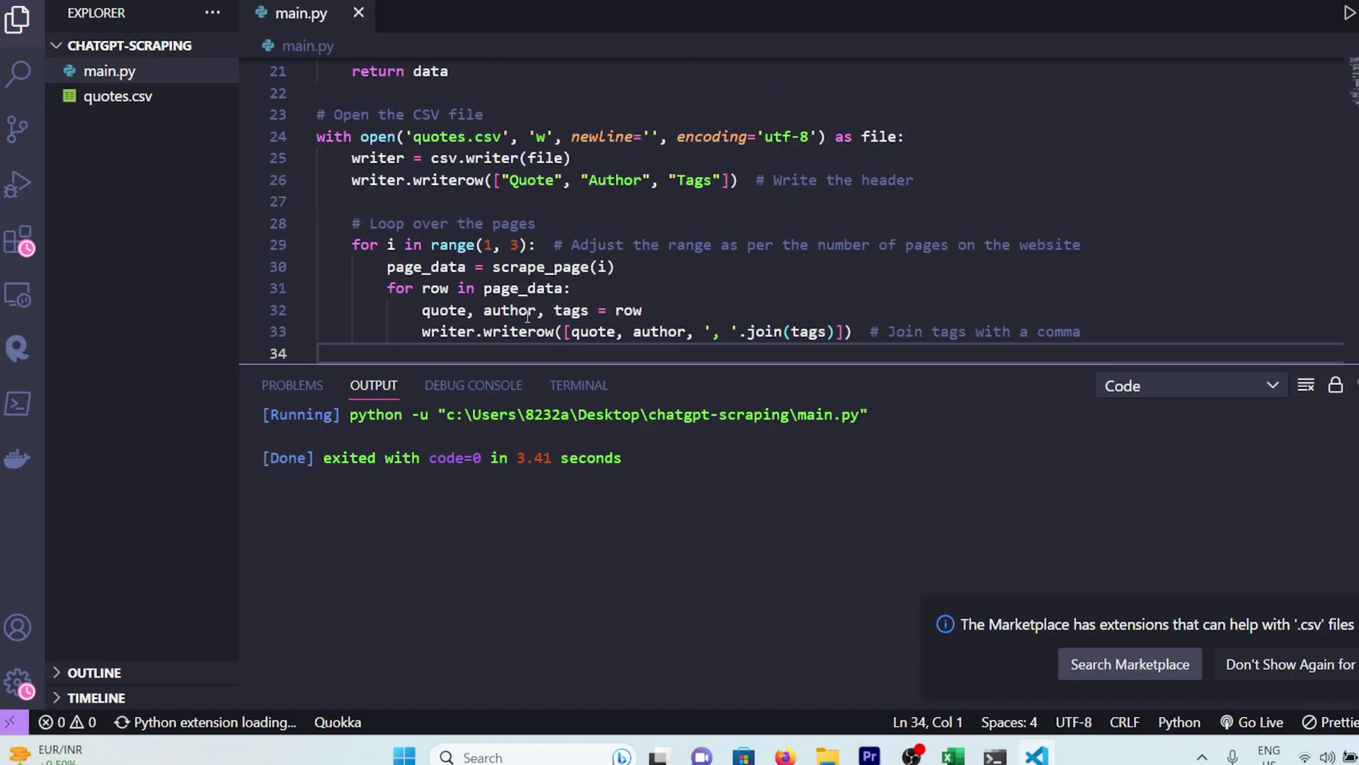
left_click(515, 245)
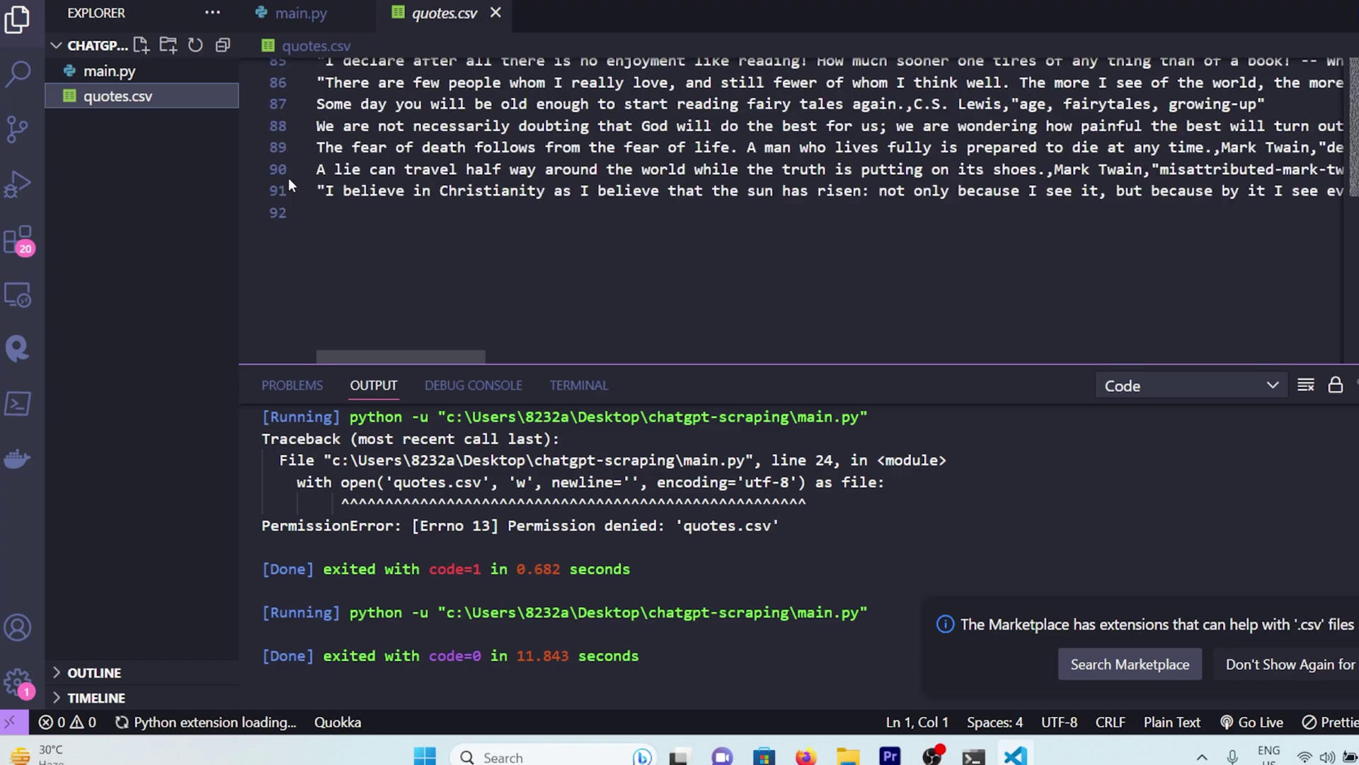
right_click(120, 97)
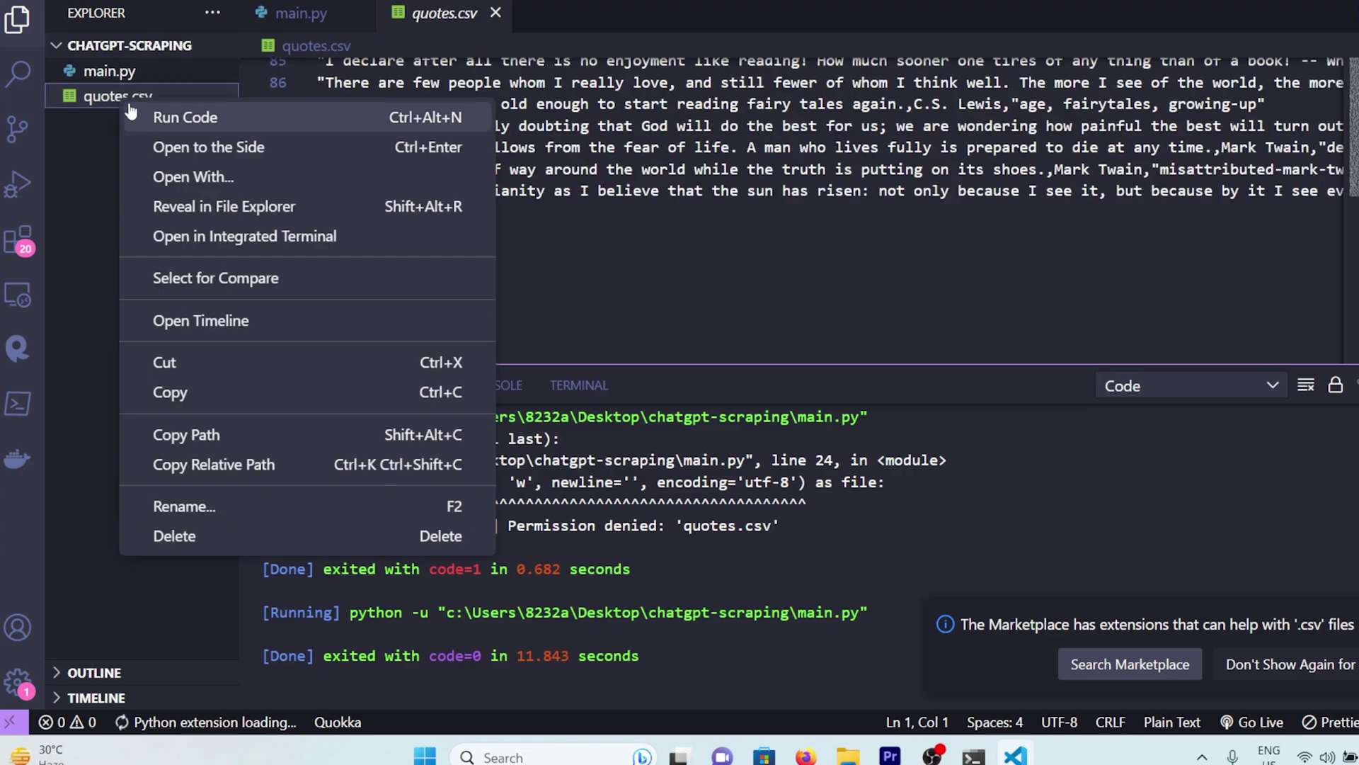
left_click(219, 206)
key("Return")
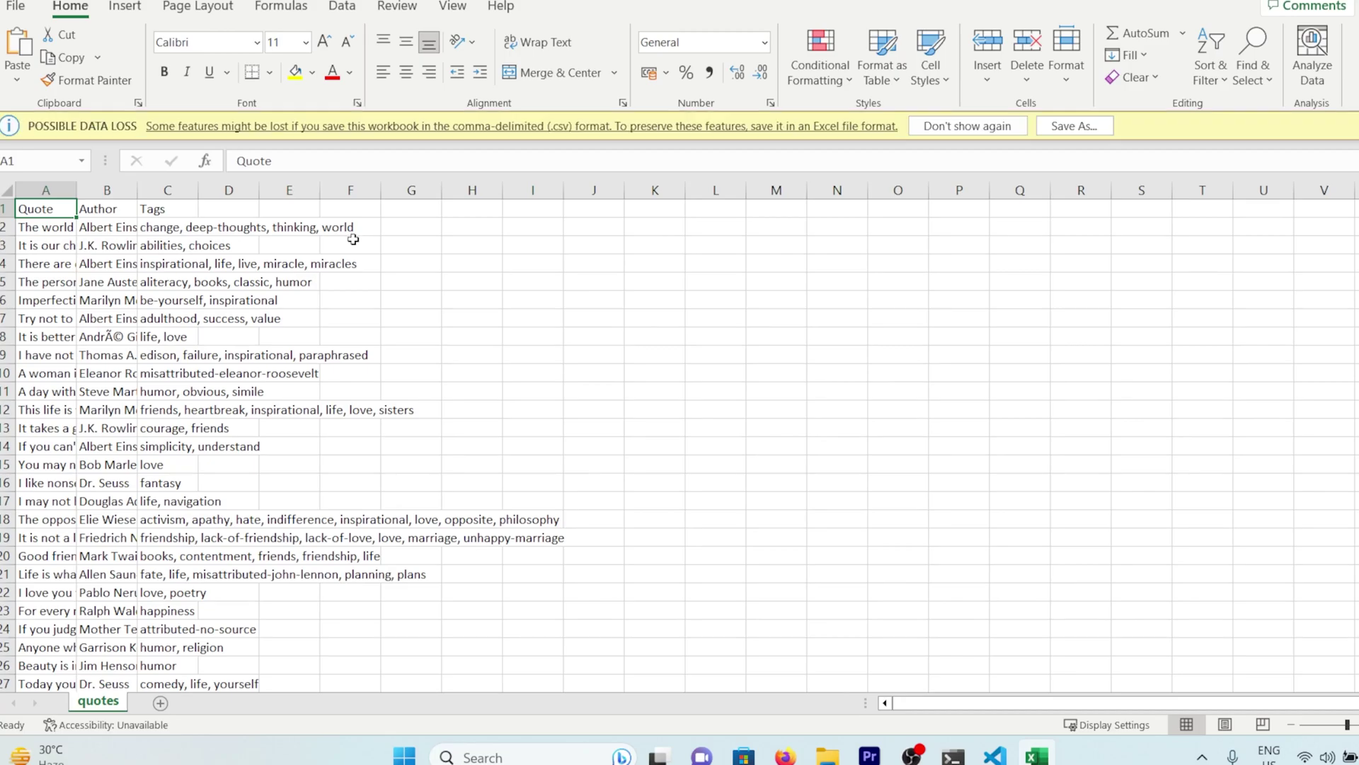
Widen the Quote, Author and Tags columns, dismissing the Office activation notice
left_click_drag(199, 190, 646, 189)
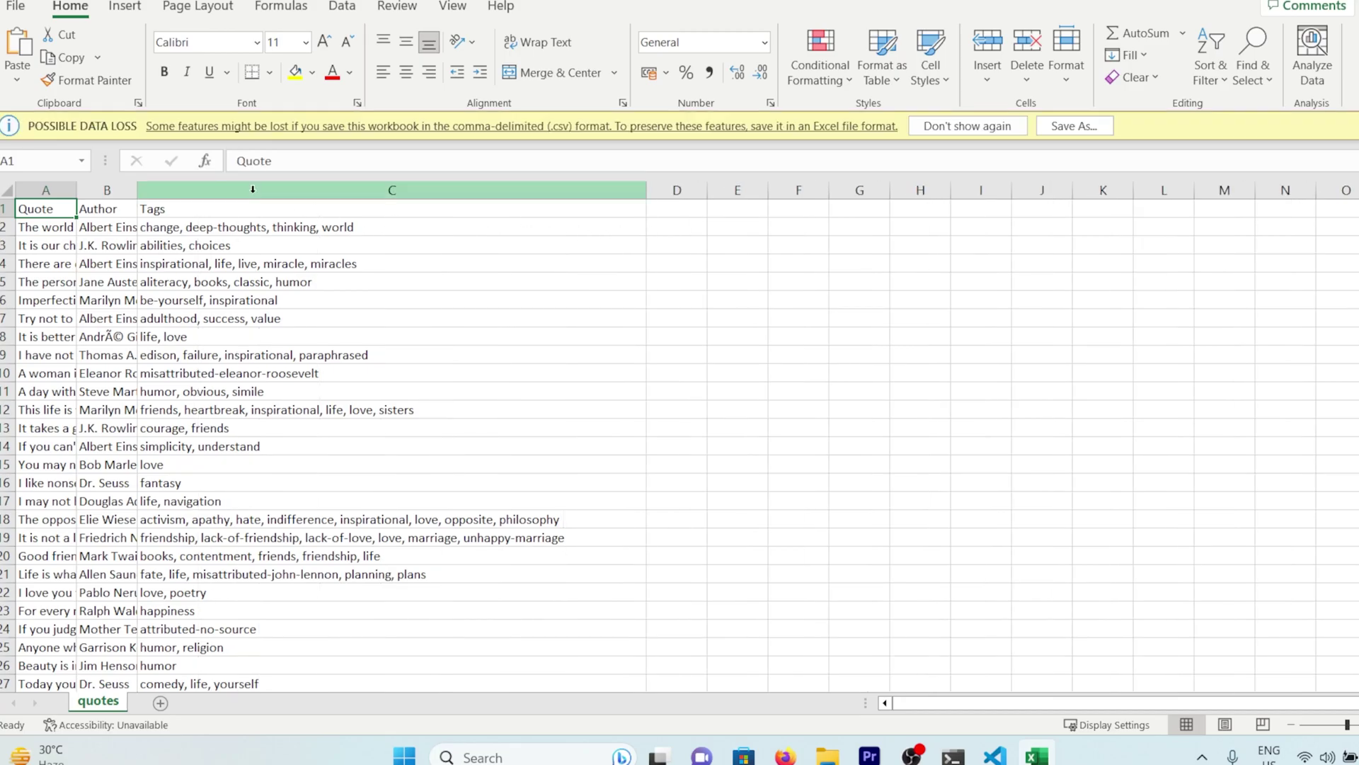
left_click_drag(136, 189, 495, 211)
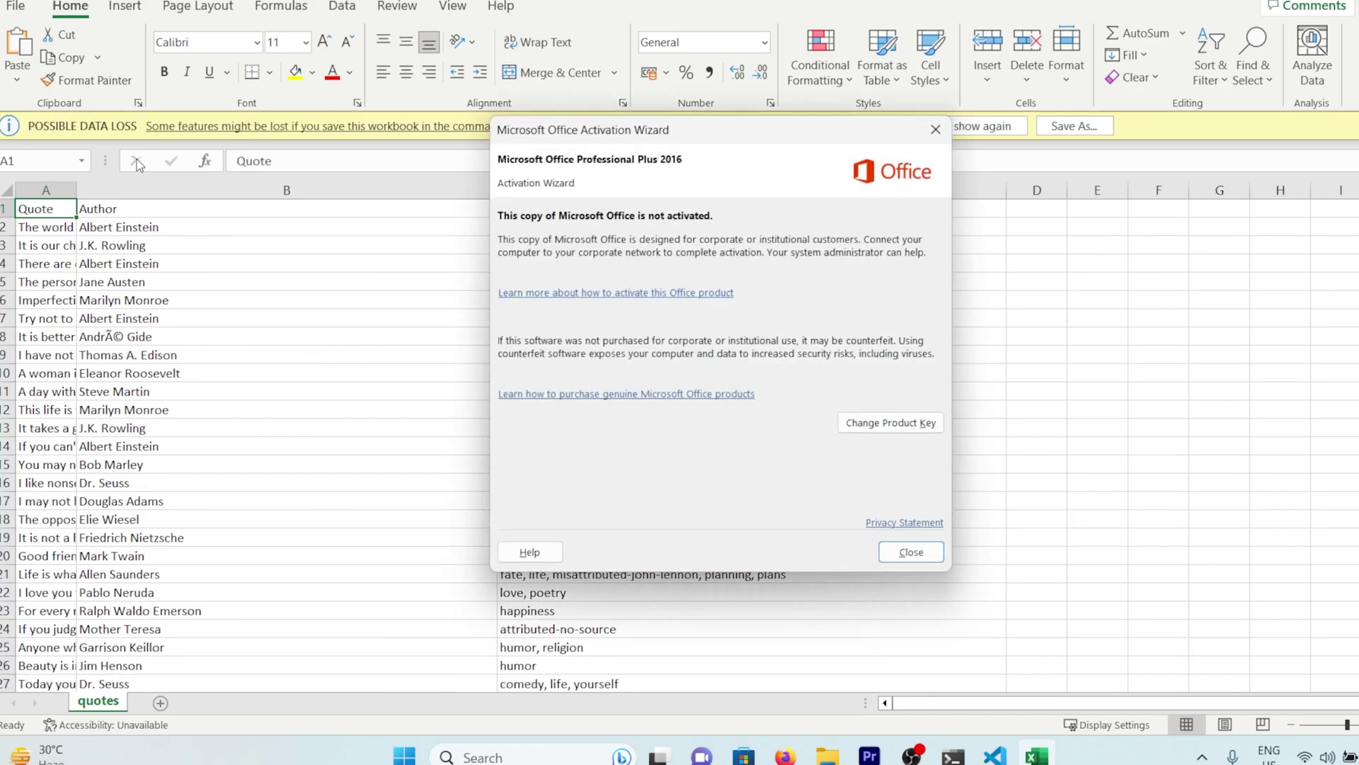
left_click(910, 551)
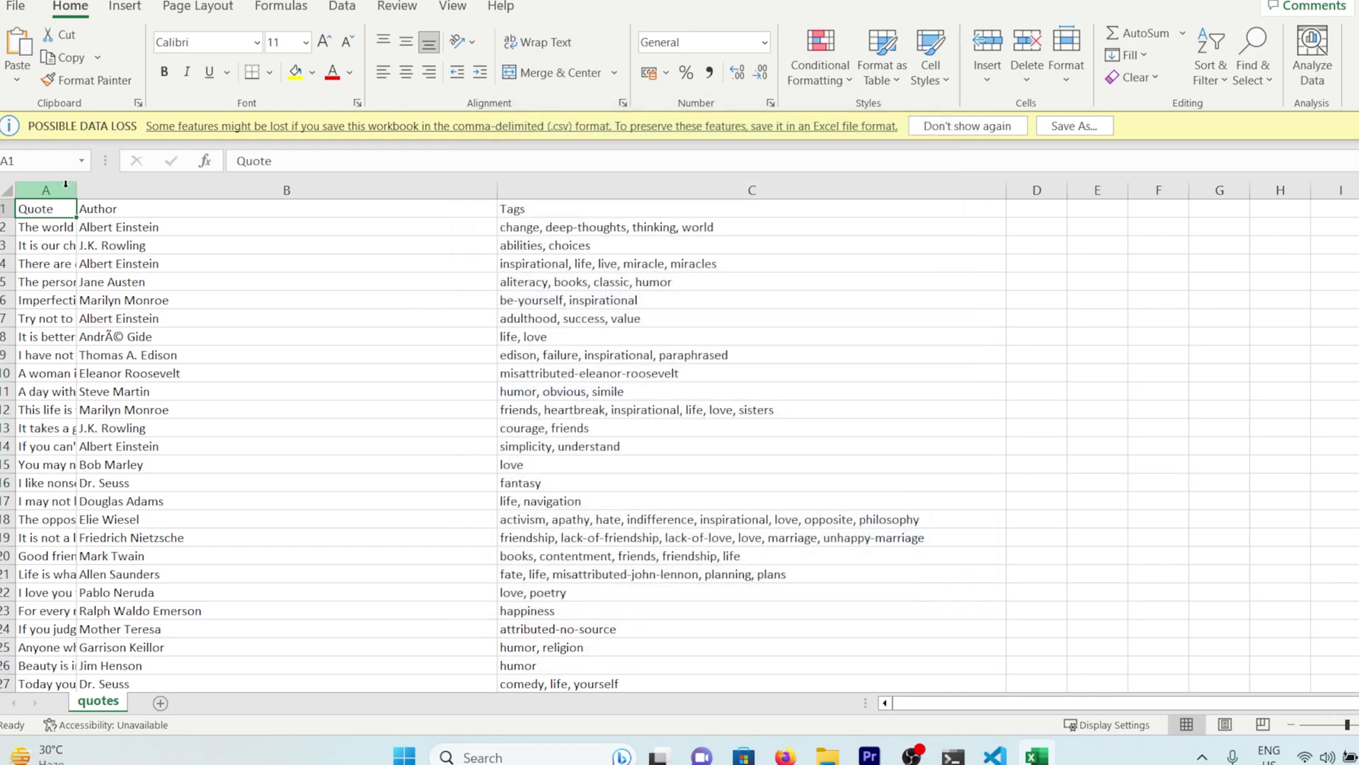
left_click_drag(72, 188, 318, 190)
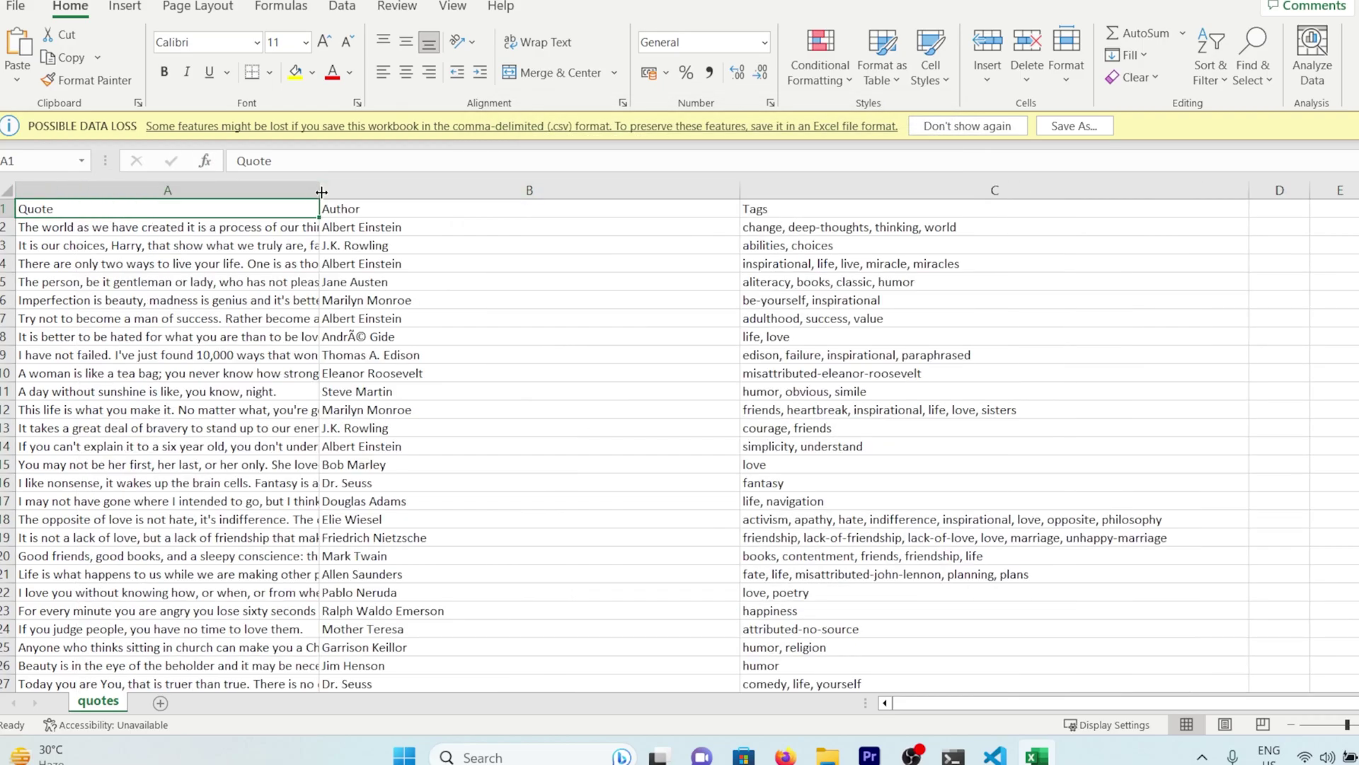
left_click_drag(471, 207, 489, 207)
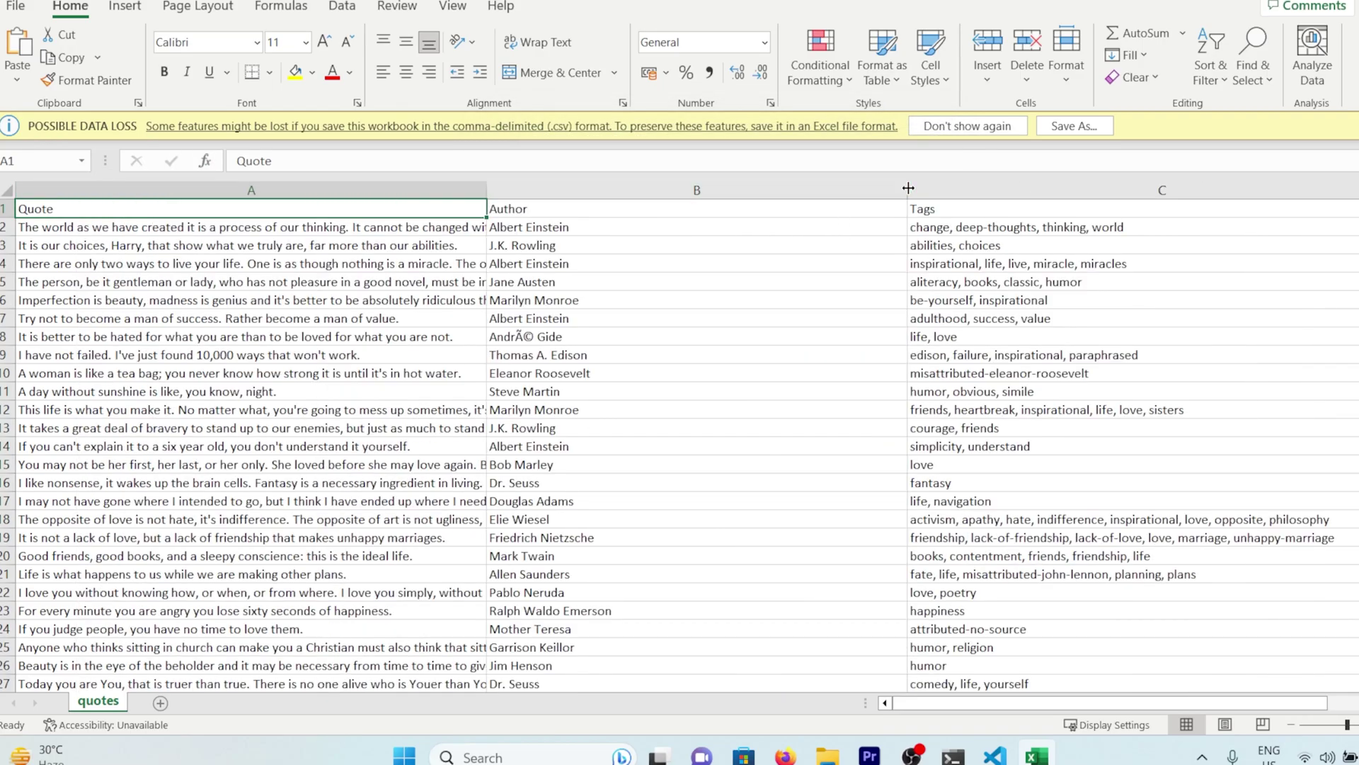
left_click_drag(908, 190, 1105, 189)
left_click_drag(483, 188, 718, 204)
Scroll down to check the final quote in row 91
scroll(624, 340, "down", 3)
scroll(624, 340, "down", 20)
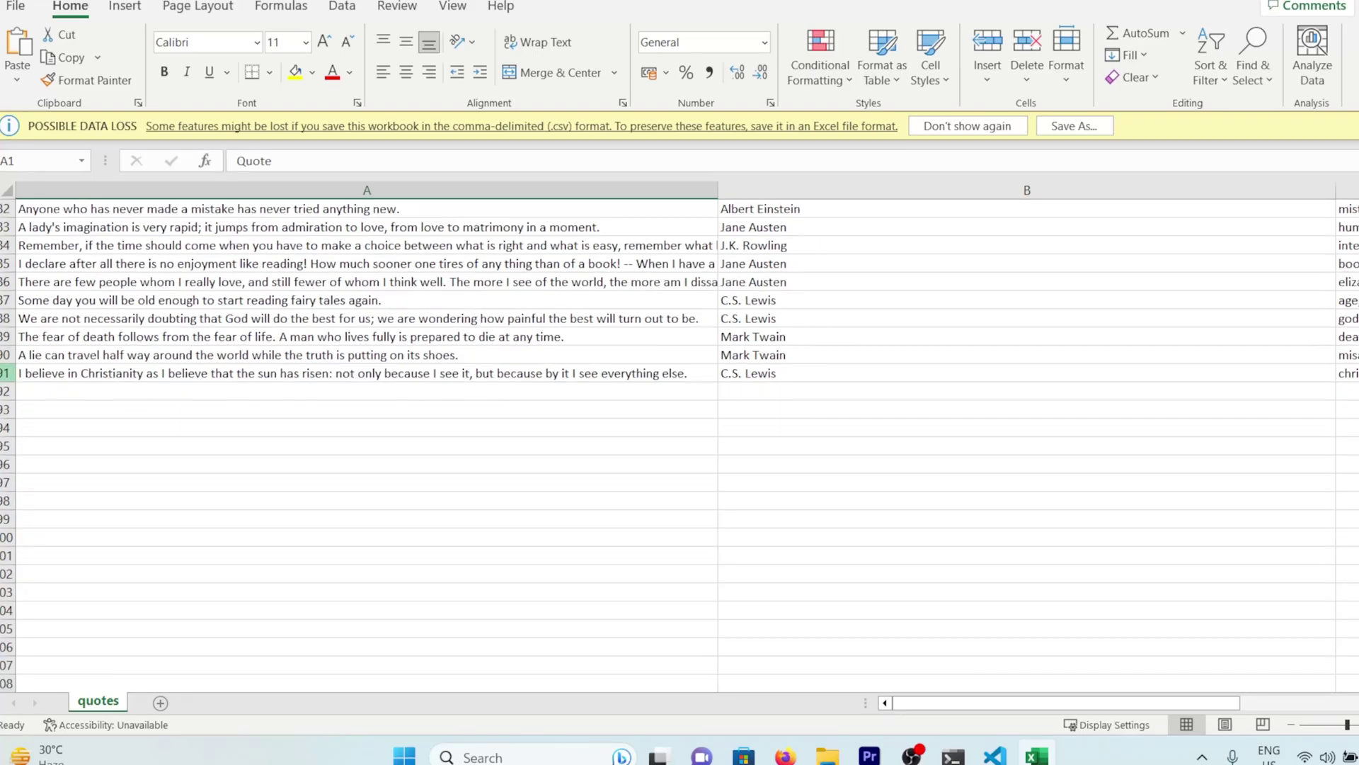
left_click(54, 374)
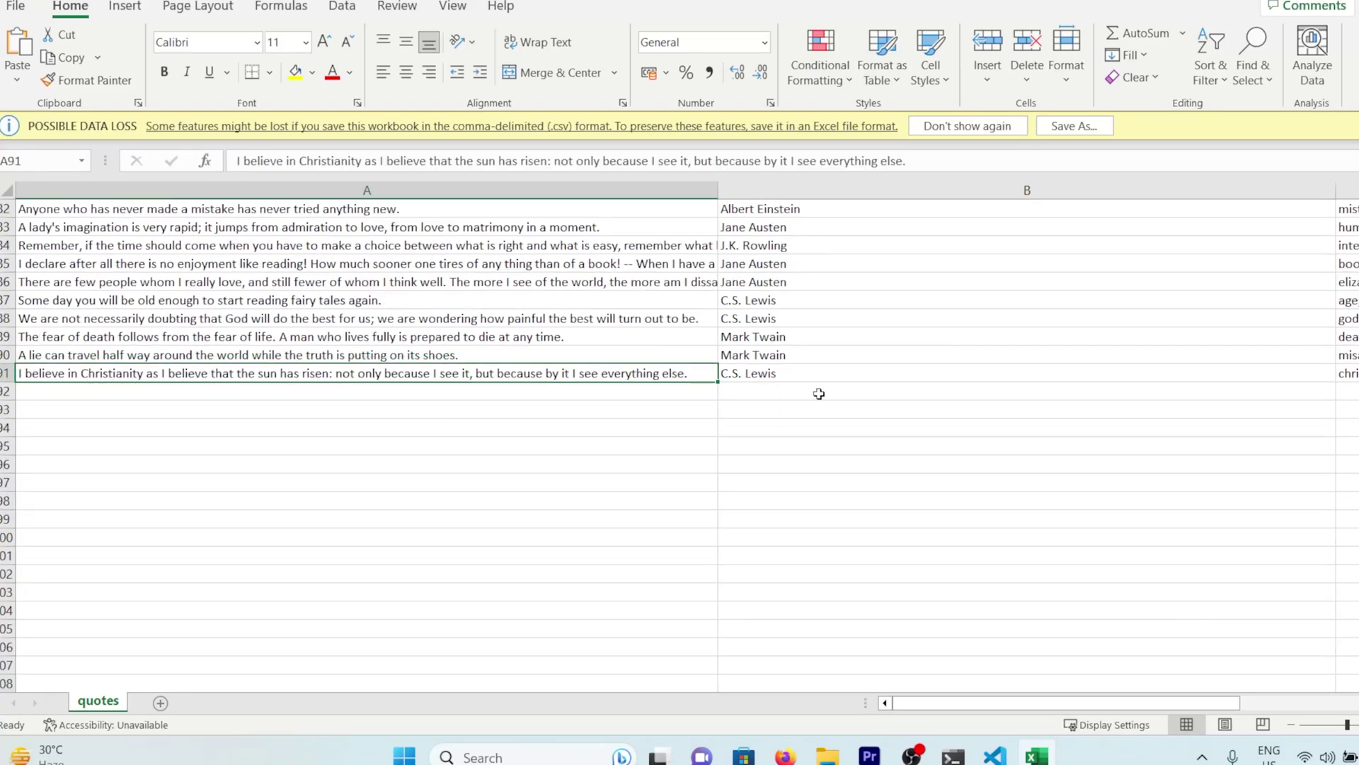
scroll(819, 394, "up", 20)
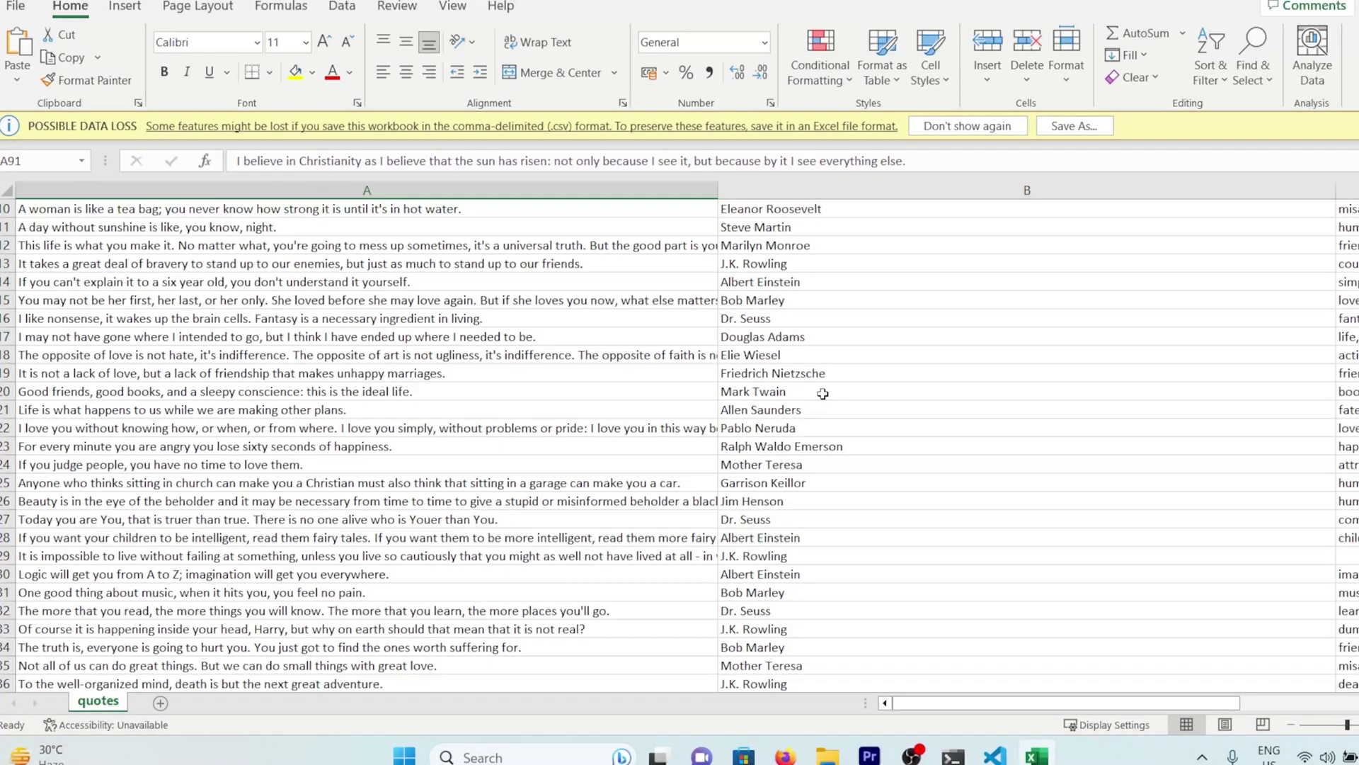